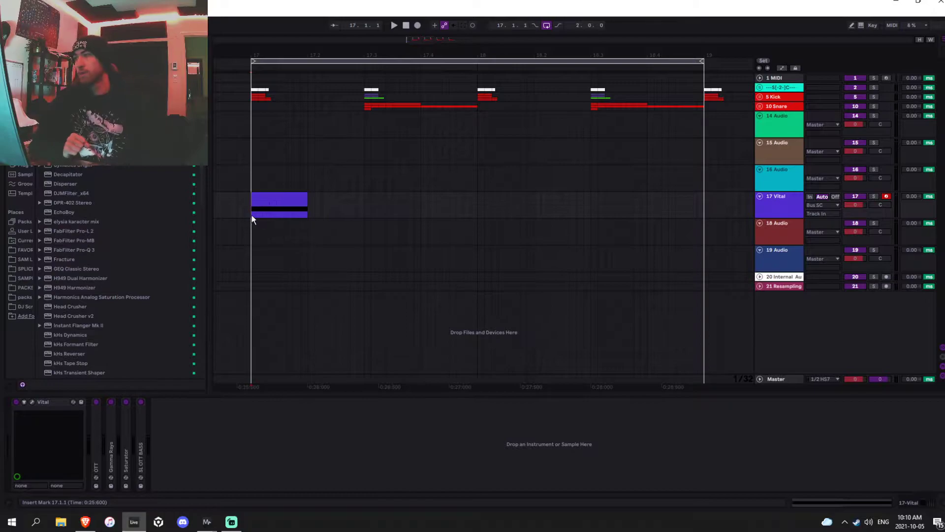
# Load Serum onto track 17 in place of Vital and move its window clear of the browser.
pyautogui.press('F11')
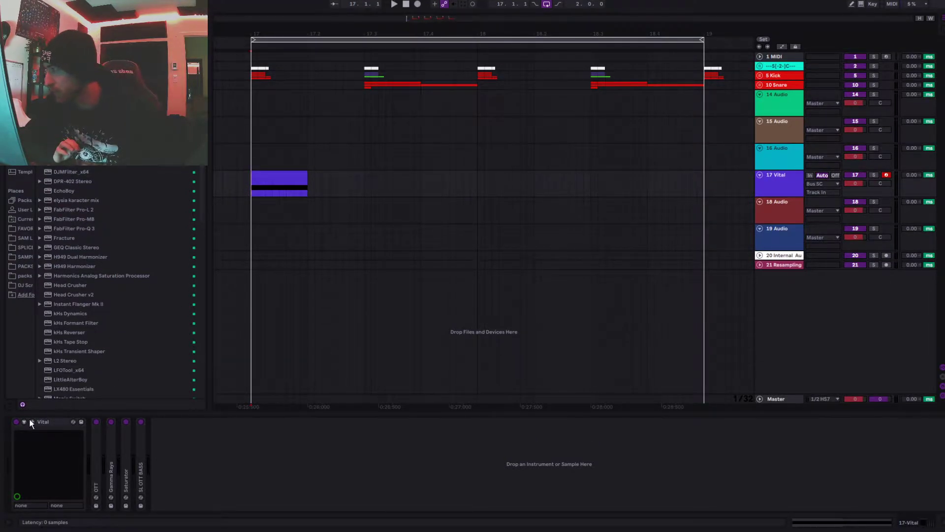
pyautogui.click(22, 39)
pyautogui.scroll(-5, 67, 306)
pyautogui.doubleClick(66, 345)
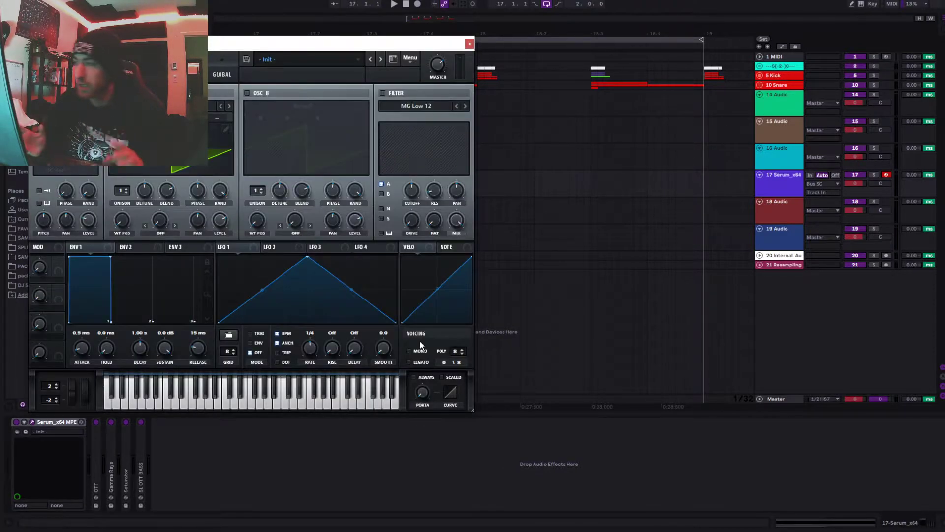
pyautogui.moveTo(238, 43); pyautogui.dragTo(522, 74)
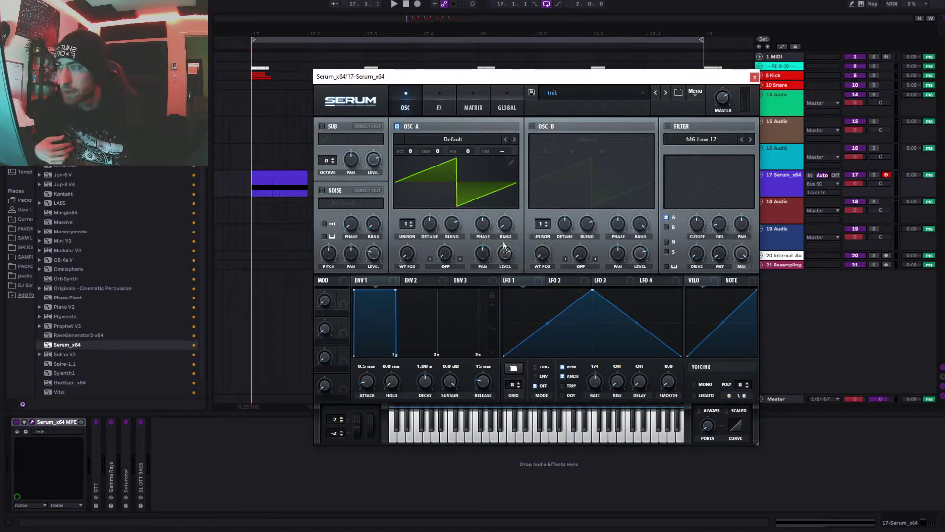
# Lower oscillator A's phase with its random phase at 0%, and enable oscillator B.
pyautogui.moveTo(505, 248)
pyautogui.mouseDown()
pyautogui.moveTo(505, 201)
pyautogui.moveTo(512, 264)
pyautogui.mouseUp()
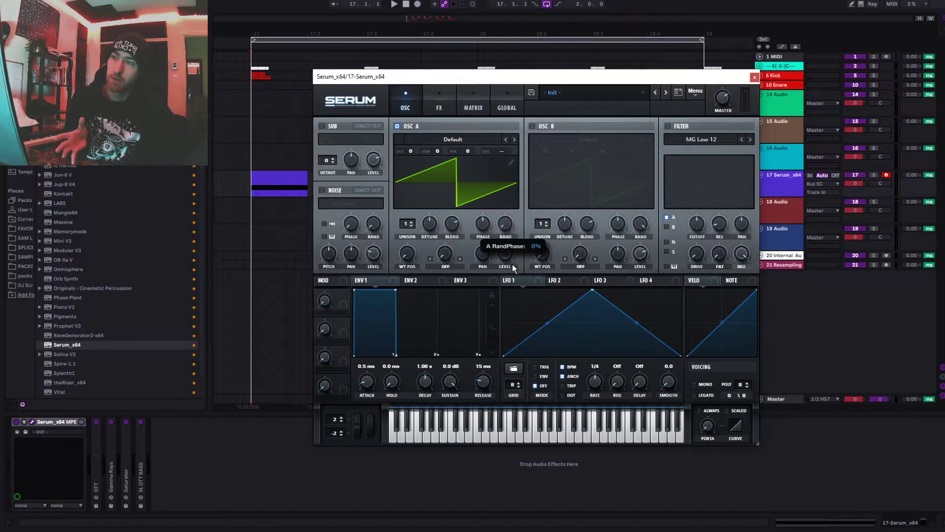
pyautogui.moveTo(482, 224); pyautogui.dragTo(480, 273)
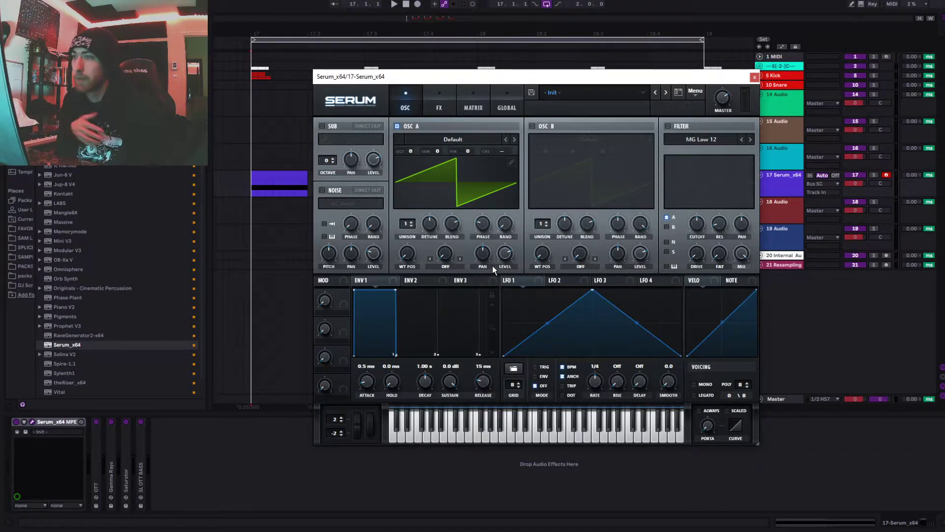
pyautogui.click(532, 127)
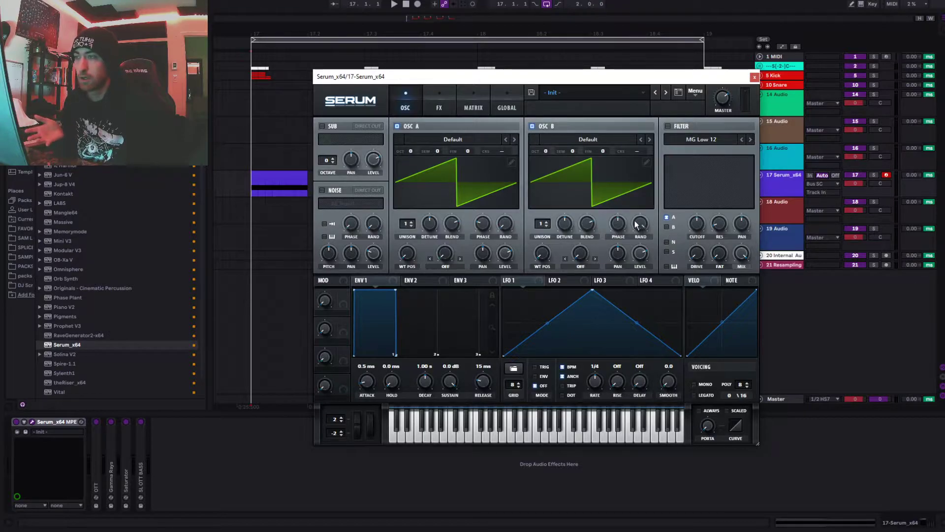
# Solo track 17 and delete the four audio effects that follow Serum in its device chain.
pyautogui.click(874, 175)
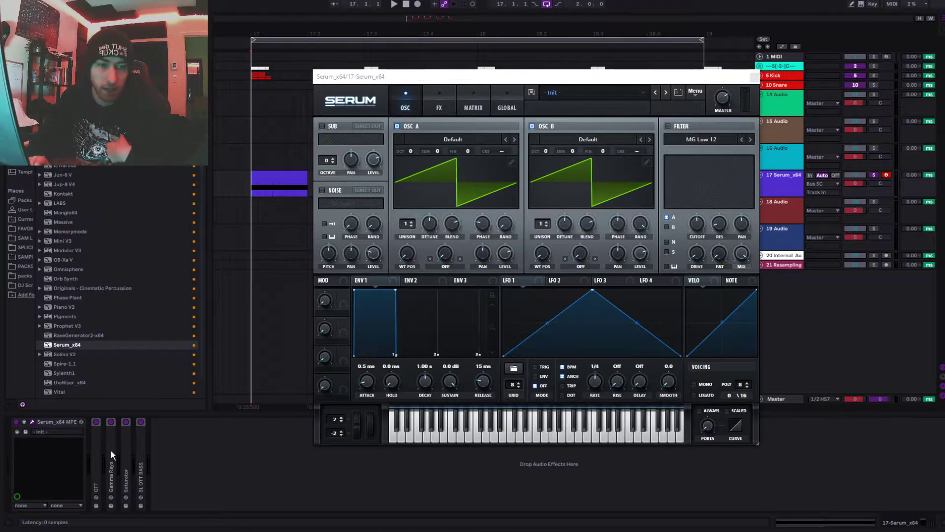
pyautogui.press('Delete')
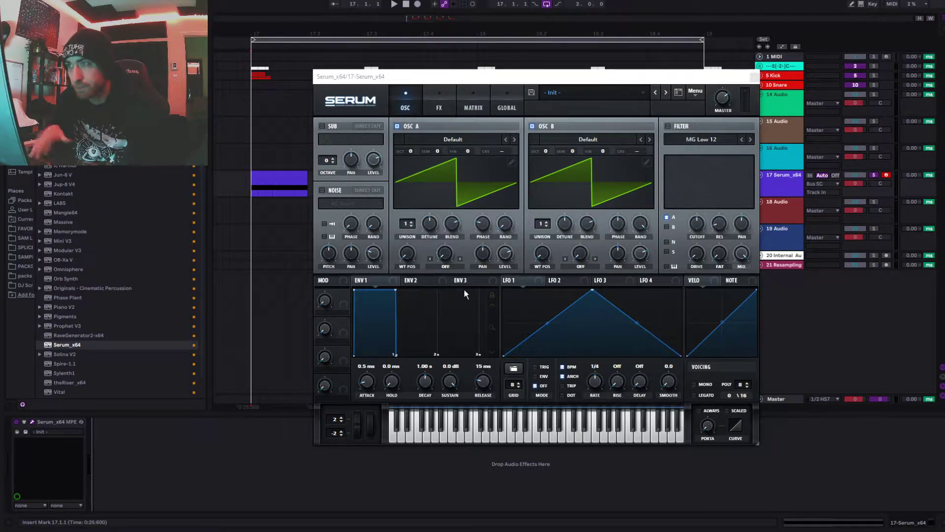
# Turn oscillator B's random phase down and set its phase to 224 degrees.
pyautogui.click(502, 230)
pyautogui.moveTo(643, 228); pyautogui.dragTo(647, 326)
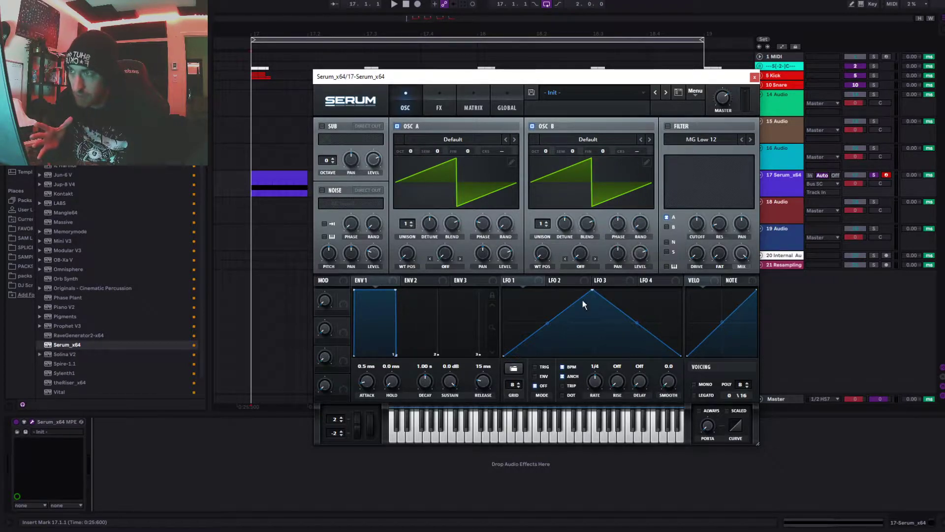
pyautogui.moveTo(621, 224); pyautogui.dragTo(621, 213)
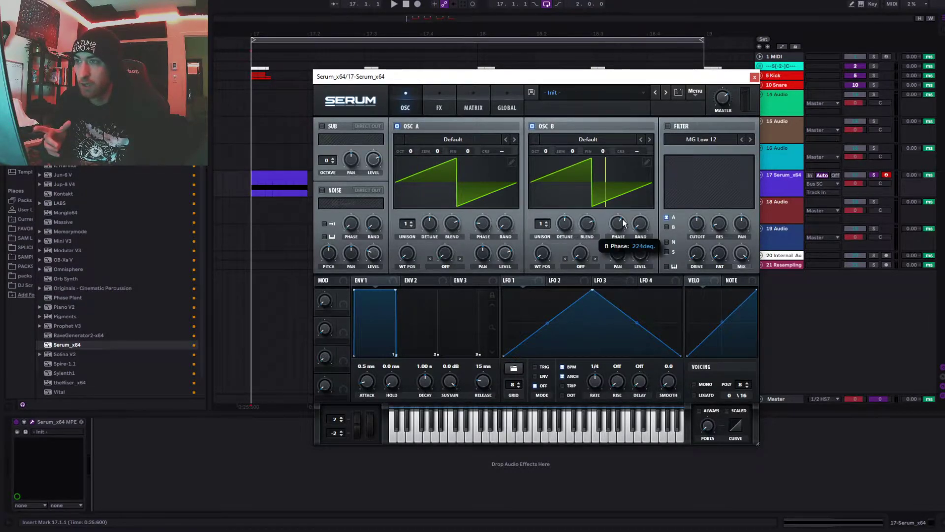
# Play the clip on track 17 while sweeping oscillator B's phase up and down.
pyautogui.click(297, 183)
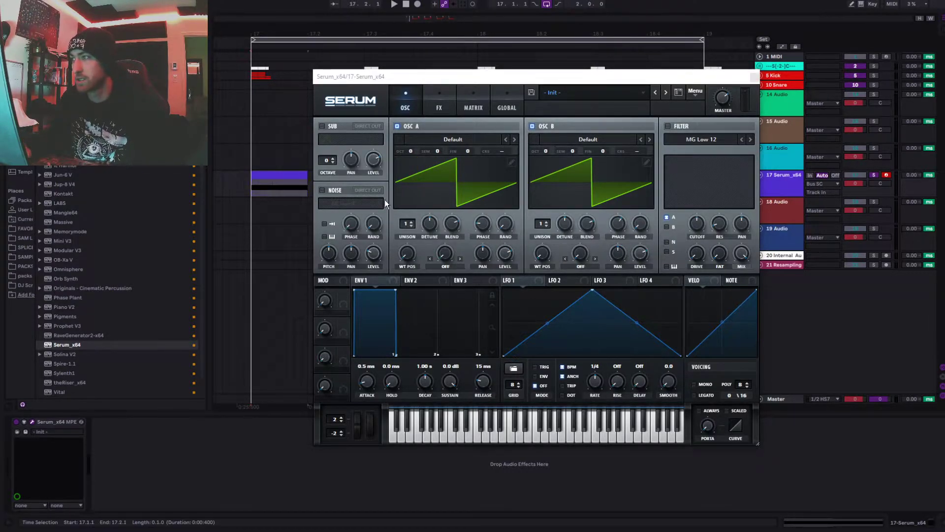
pyautogui.press('space')
pyautogui.click(616, 222)
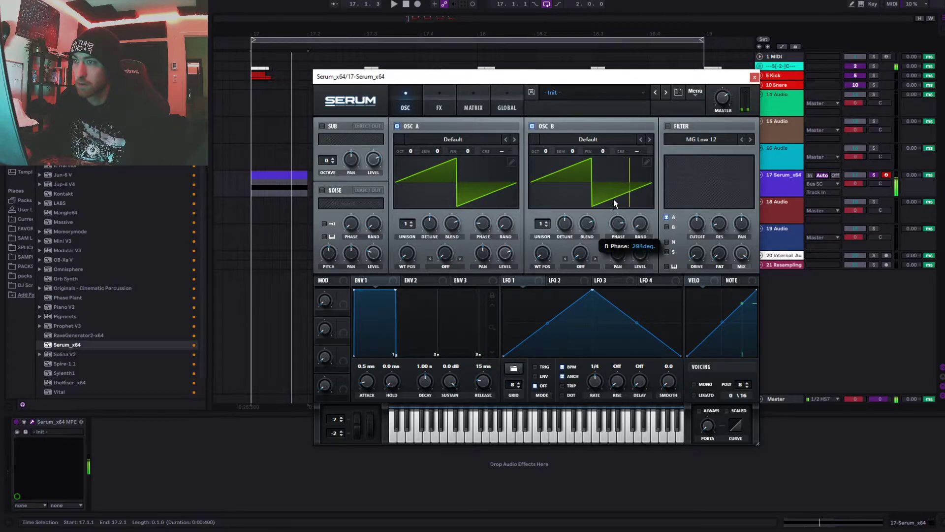
pyautogui.moveTo(617, 222)
pyautogui.mouseDown()
pyautogui.moveTo(617, 289)
pyautogui.moveTo(613, 267)
pyautogui.mouseUp()
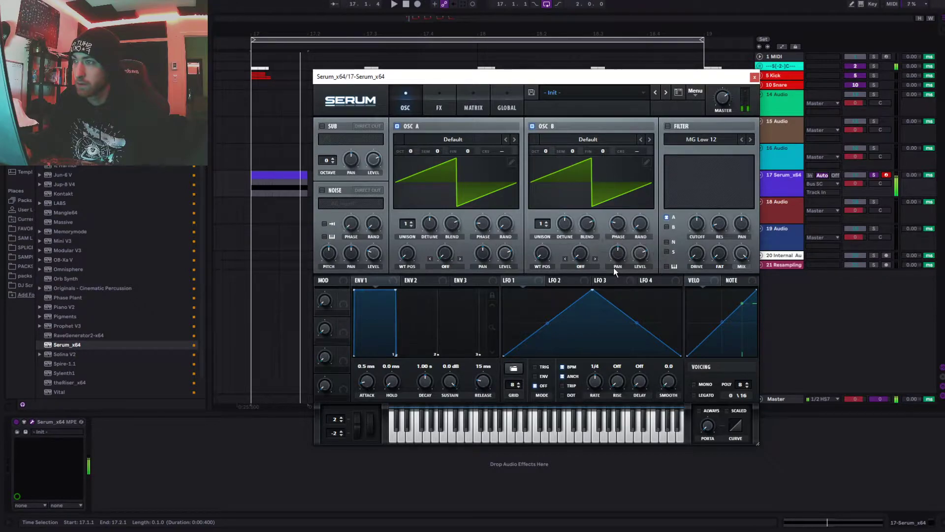
pyautogui.moveTo(617, 233)
pyautogui.mouseDown()
pyautogui.moveTo(616, 184)
pyautogui.moveTo(615, 192)
pyautogui.mouseUp()
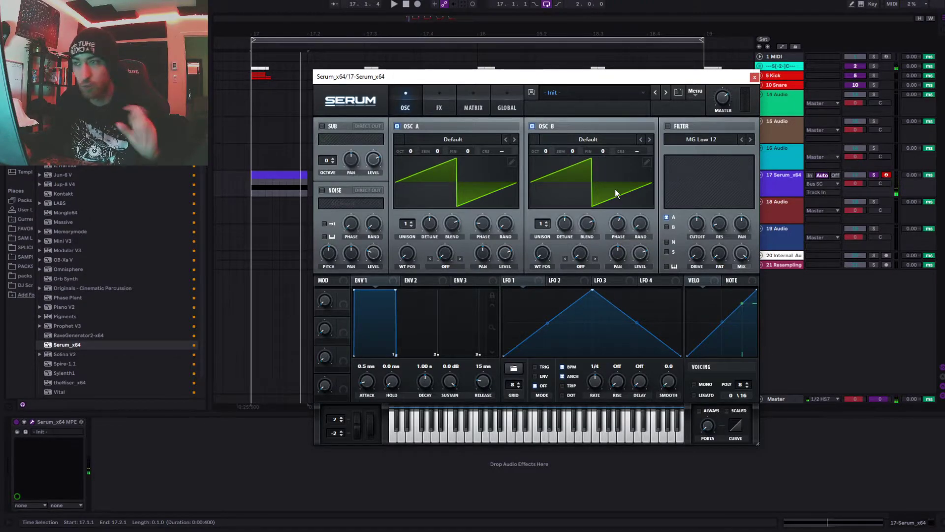
pyautogui.moveTo(622, 219); pyautogui.dragTo(618, 261)
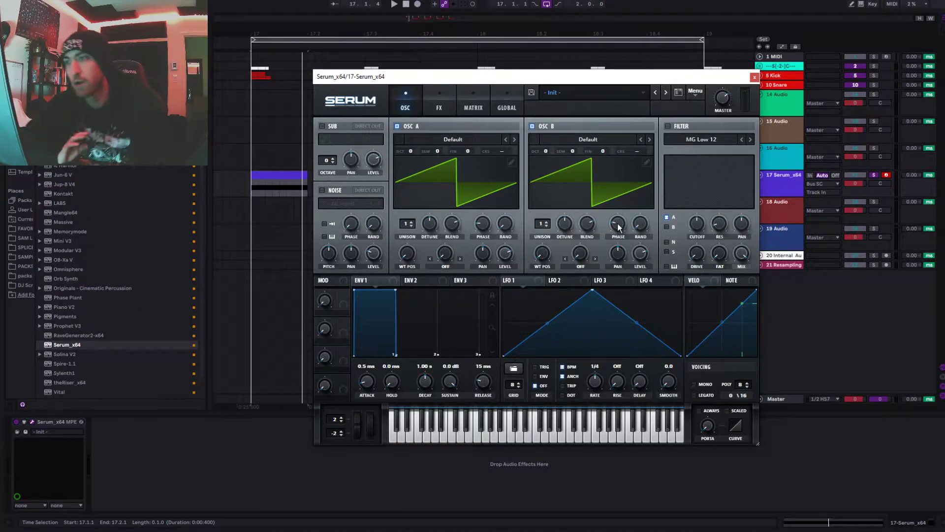
pyautogui.moveTo(619, 229)
pyautogui.mouseDown()
pyautogui.moveTo(620, 172)
pyautogui.moveTo(626, 240)
pyautogui.mouseUp()
pyautogui.press('space')
pyautogui.press('space')
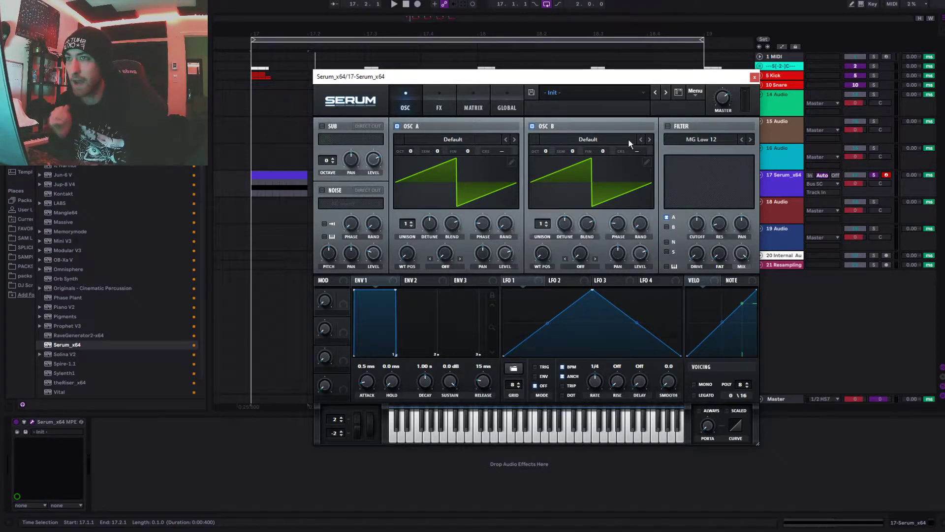
# Reset Serum to its initial preset and close its window.
pyautogui.click(695, 92)
pyautogui.click(708, 108)
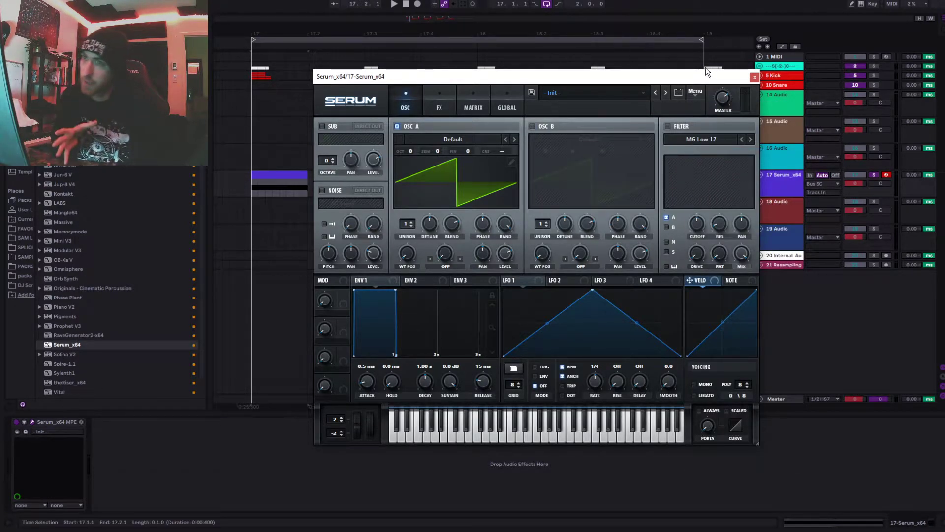
pyautogui.click(754, 78)
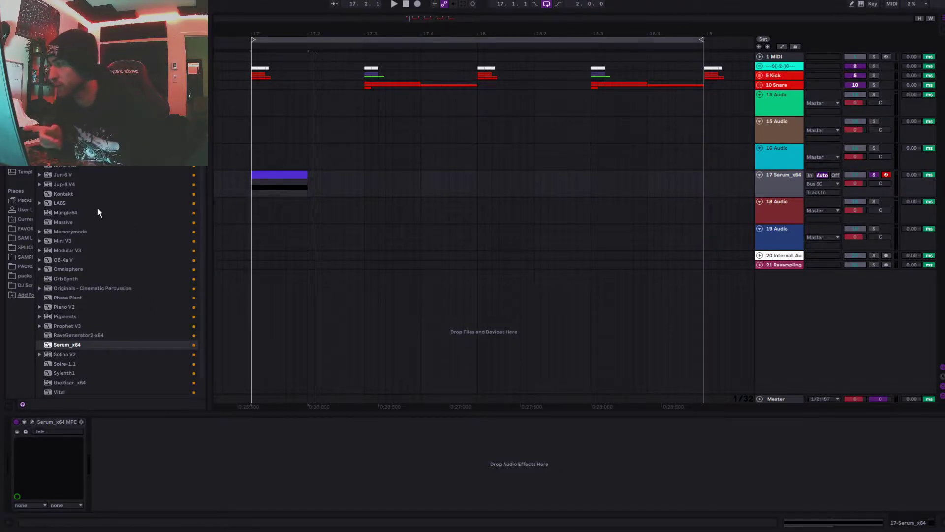
# Add Multiband Dynamics after Serum and save its SL OTT settings as the default preset.
pyautogui.scroll(3, 83, 192)
pyautogui.click(22, 106)
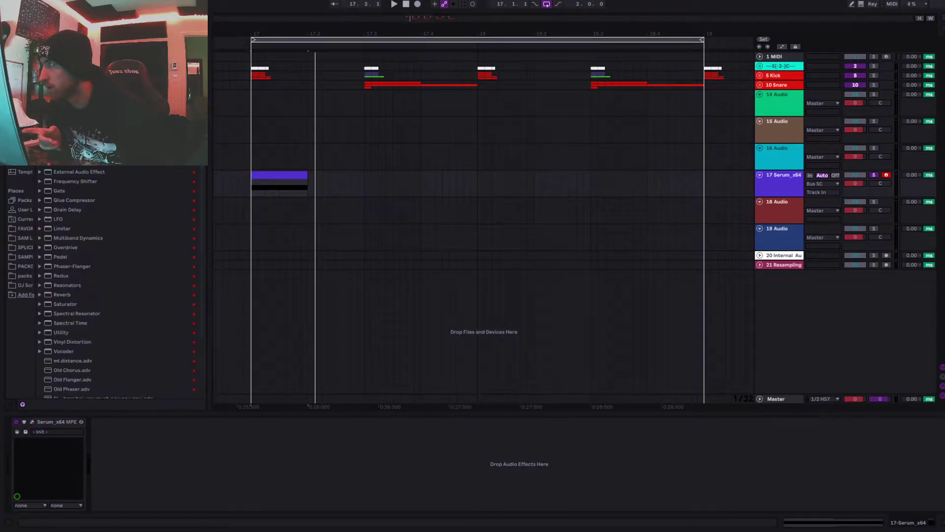
pyautogui.doubleClick(104, 236)
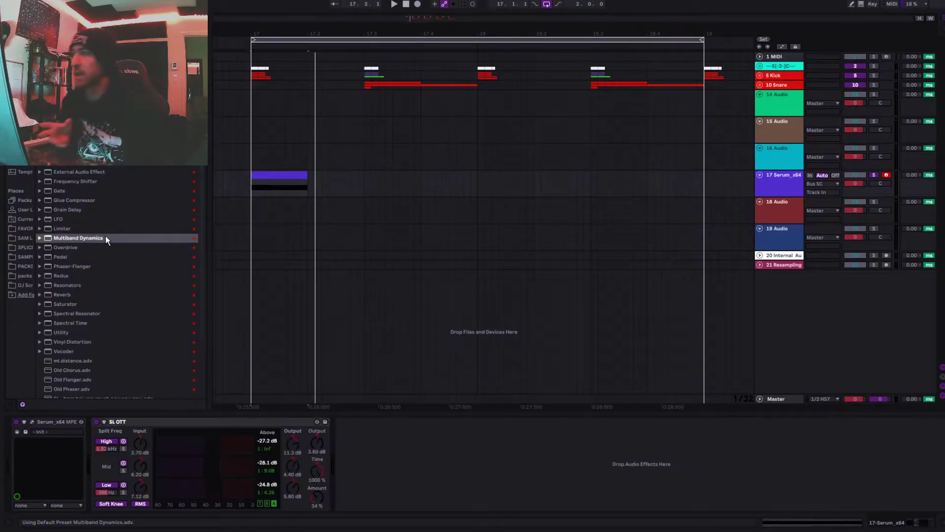
pyautogui.click(181, 421)
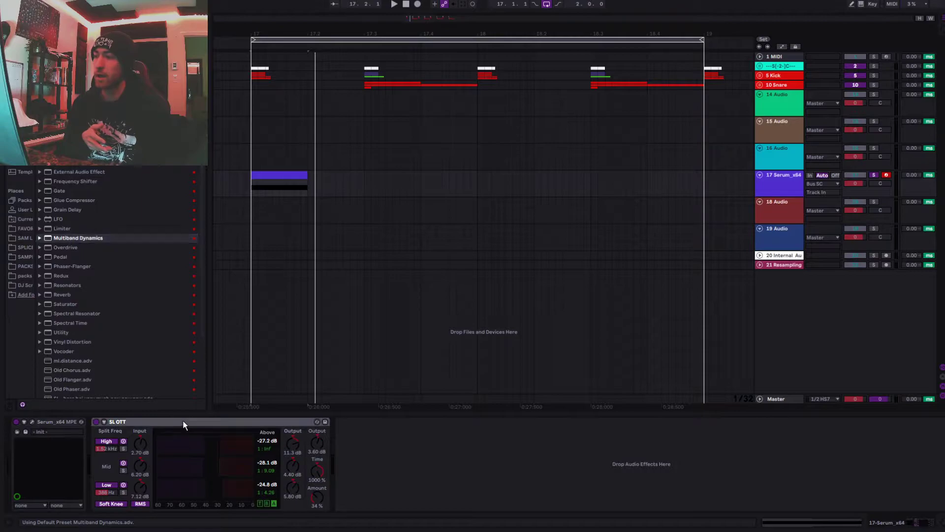
pyautogui.rightClick(258, 421)
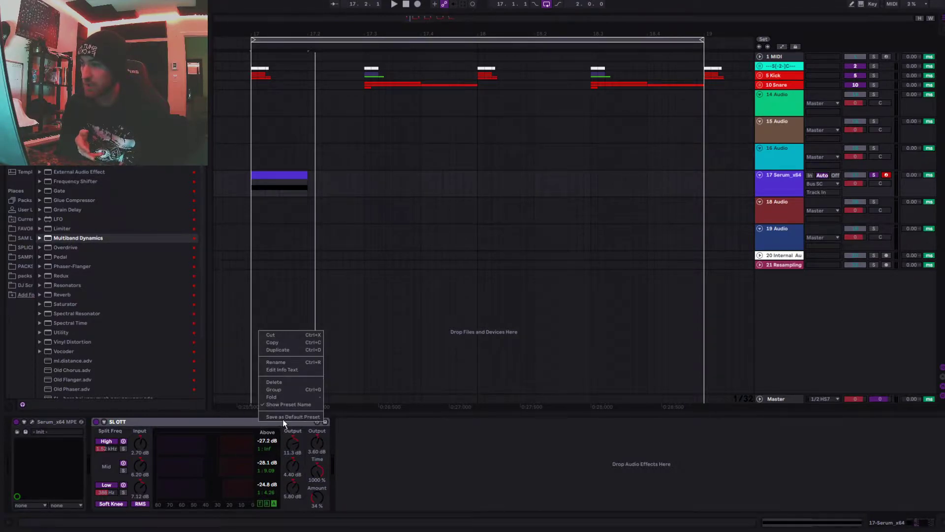
pyautogui.click(277, 416)
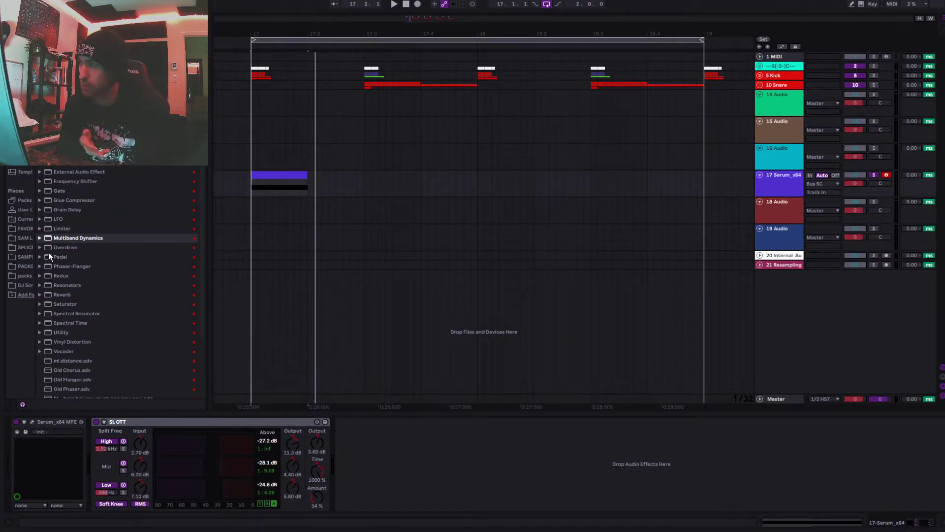
# Look through the SL OTT presets stored under Multiband Dynamics in the browser.
pyautogui.click(40, 238)
pyautogui.scroll(-1, 55, 248)
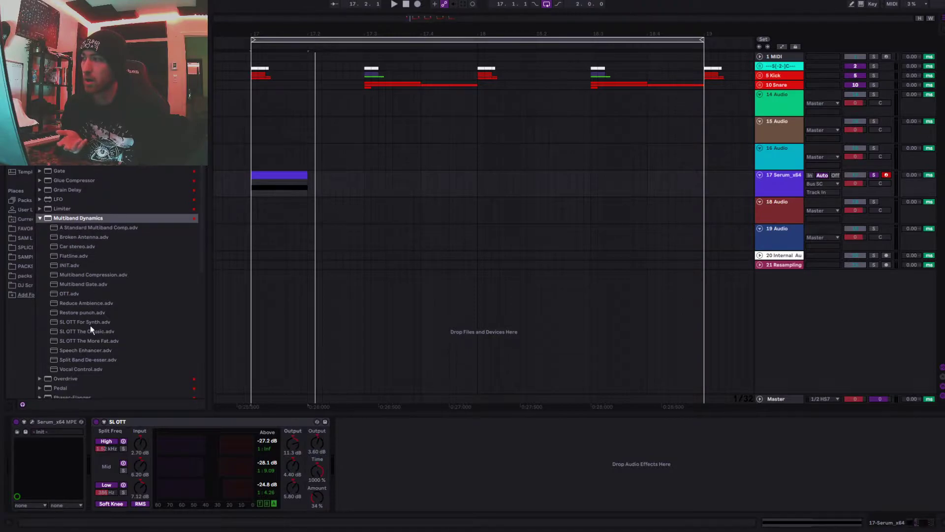
pyautogui.click(99, 341)
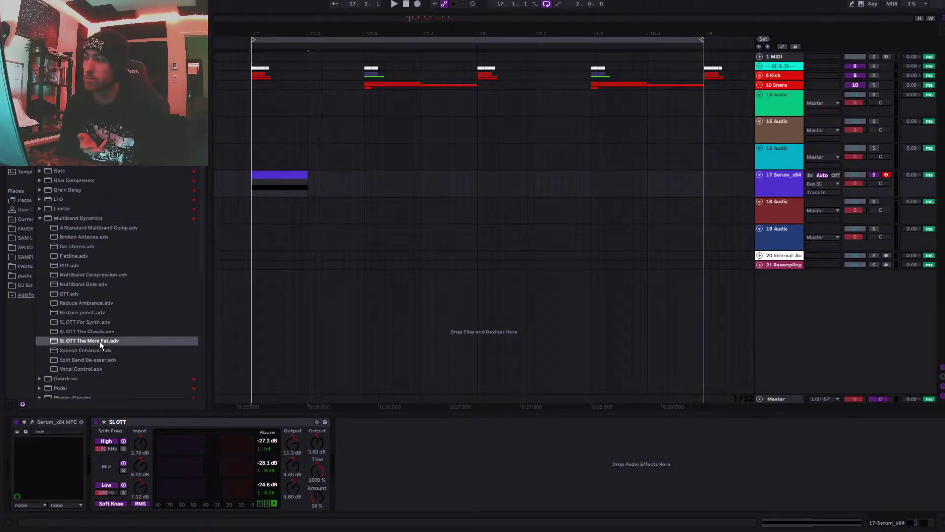
pyautogui.click(98, 330)
pyautogui.click(94, 320)
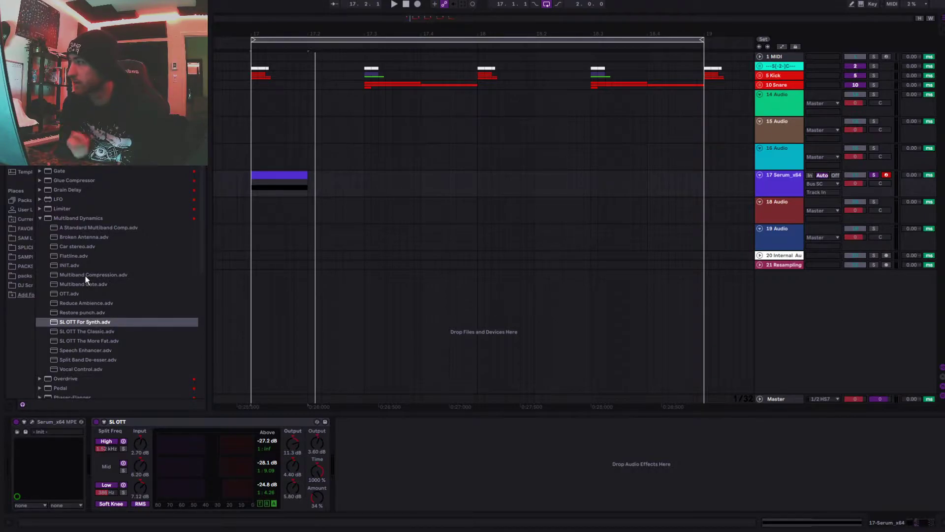
pyautogui.click(40, 218)
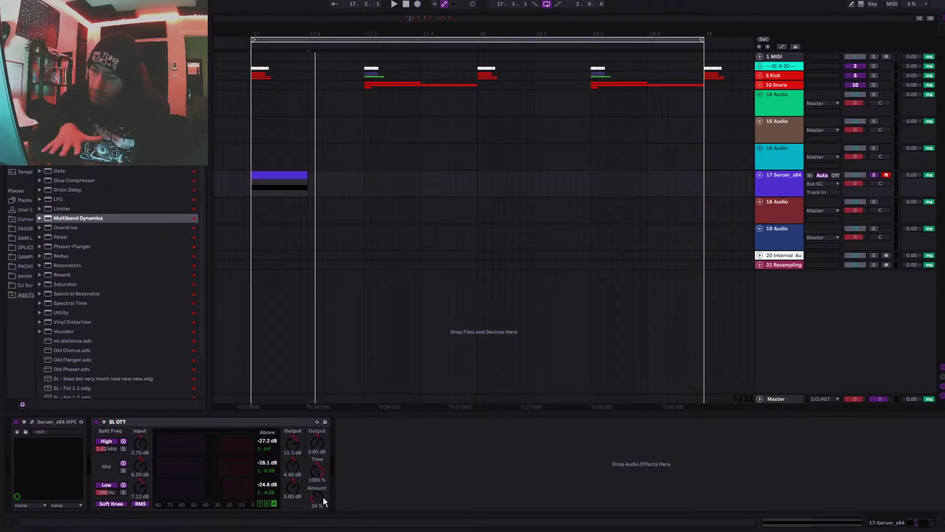
# Set the SL OTT device's Amount to 100%.
pyautogui.moveTo(319, 497); pyautogui.dragTo(319, 458)
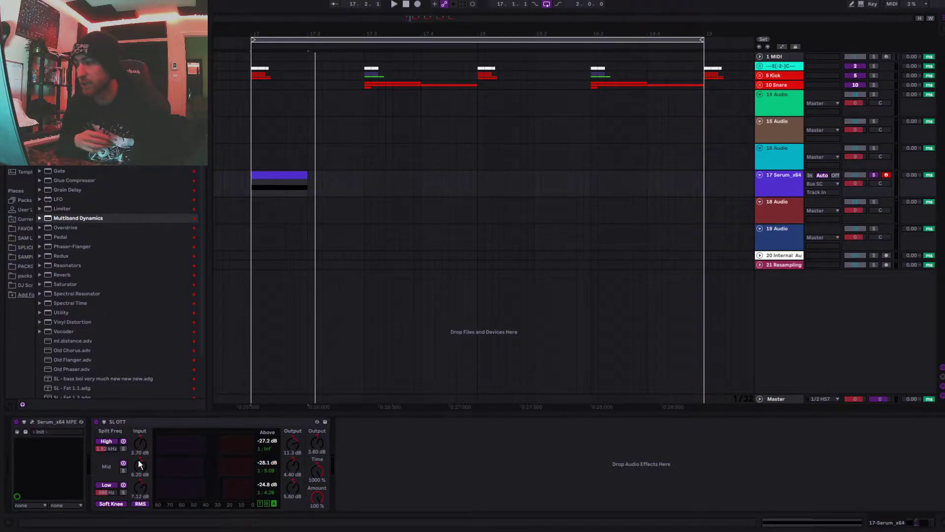
# Add the OTT preset after SL OTT and compare the time, below and above settings of both devices.
pyautogui.click(41, 218)
pyautogui.moveTo(69, 294); pyautogui.dragTo(312, 484)
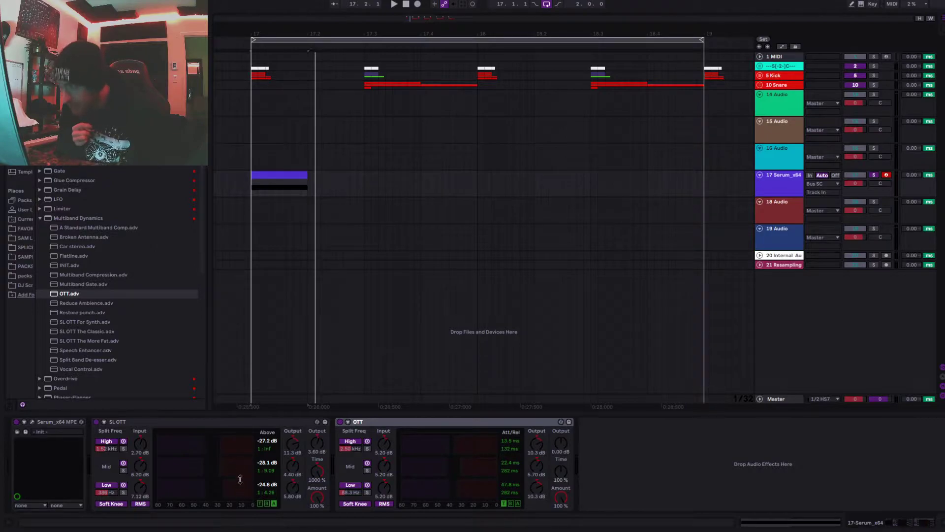
pyautogui.click(267, 503)
pyautogui.click(511, 503)
pyautogui.click(260, 503)
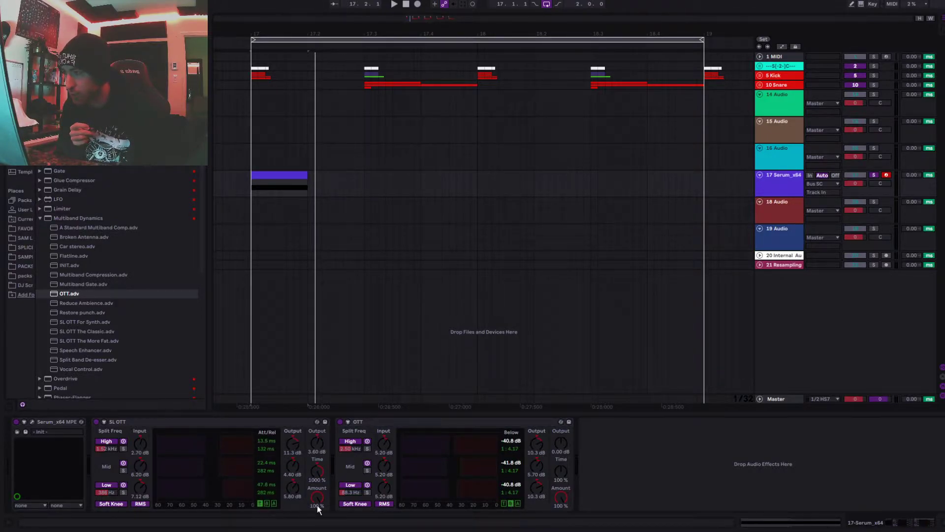
pyautogui.click(504, 503)
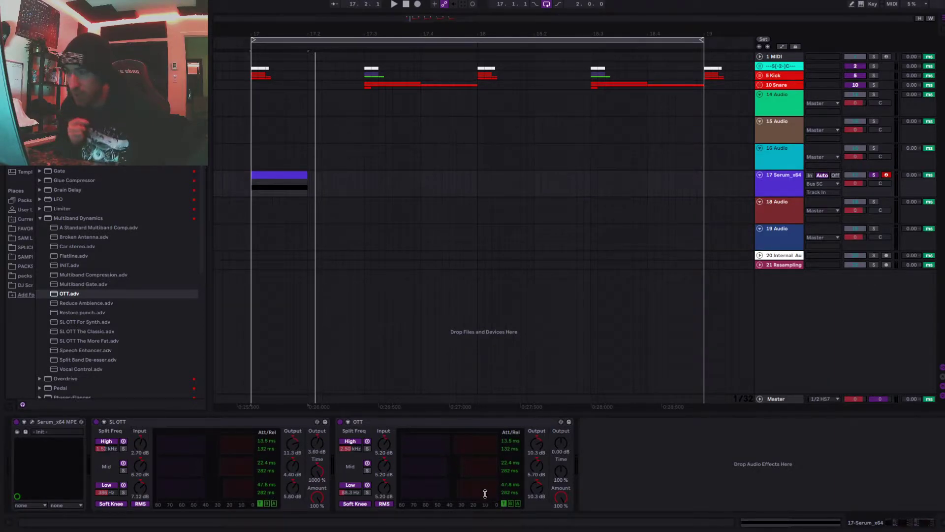
pyautogui.click(517, 503)
pyautogui.click(274, 503)
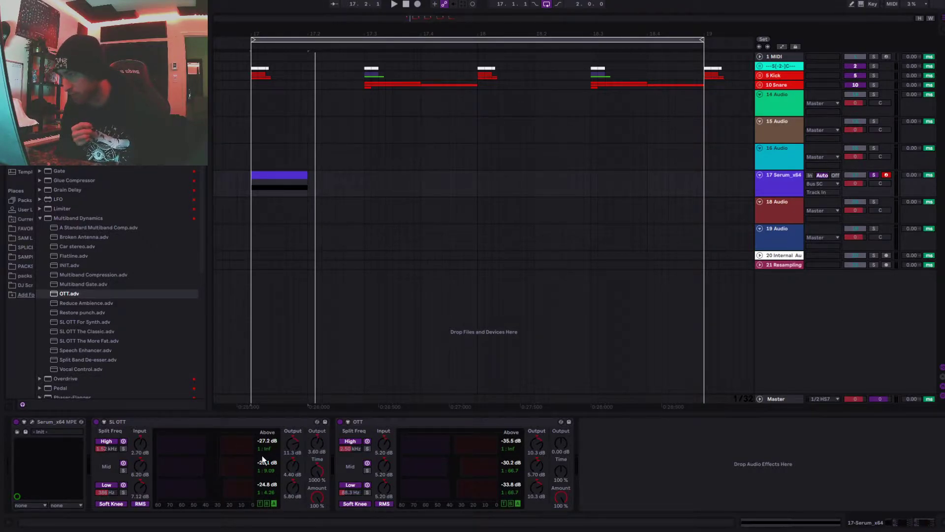
# Try lowering the OTT device's high split frequency, and delete that device from the chain.
pyautogui.click(349, 456)
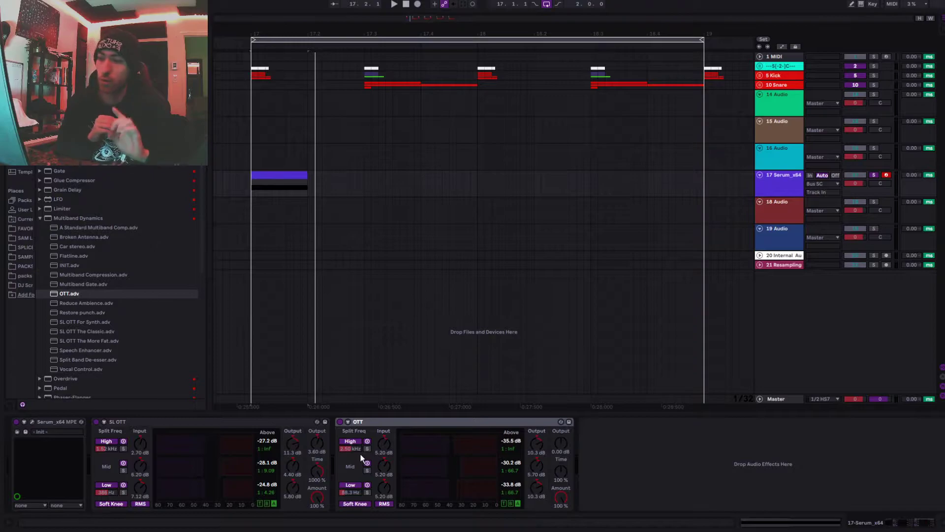
pyautogui.moveTo(350, 449); pyautogui.dragTo(350, 467)
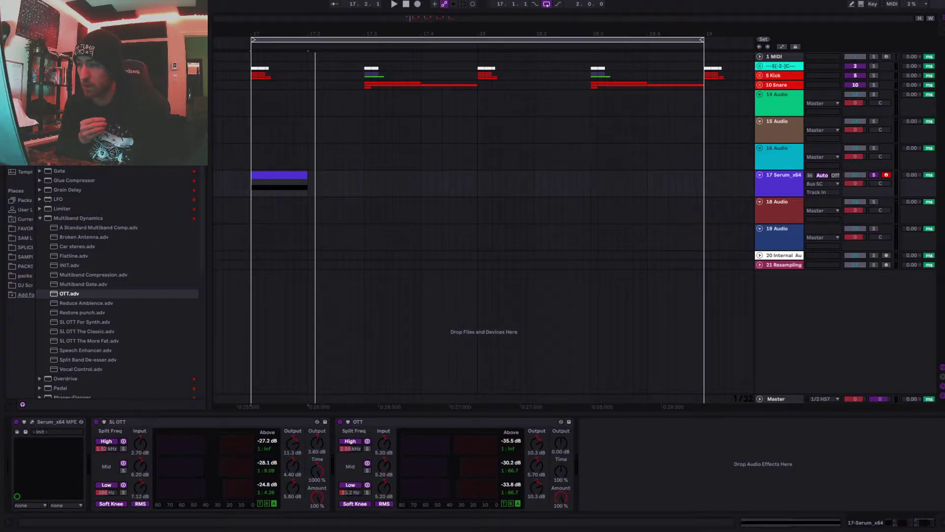
pyautogui.click(365, 421)
pyautogui.press('Delete')
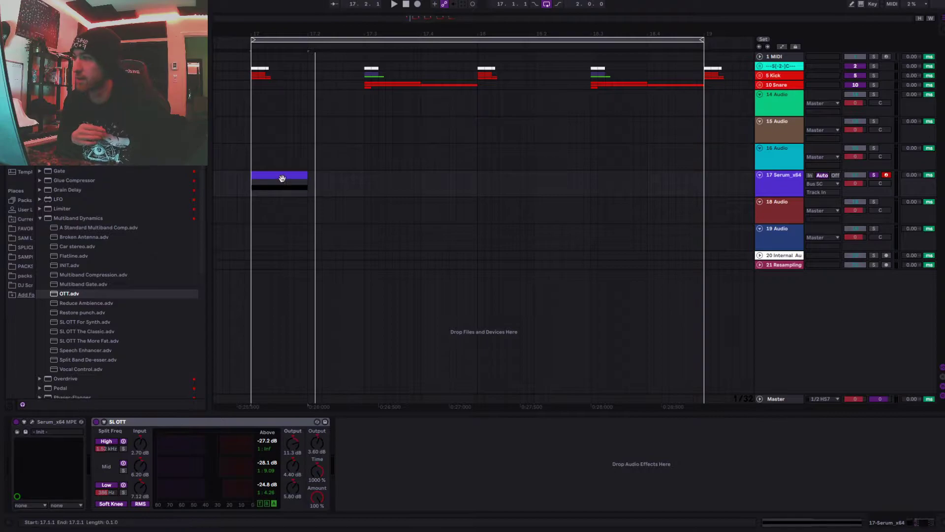
# Try different high and low split frequencies on SL OTT while playing the clip on track 17.
pyautogui.click(284, 185)
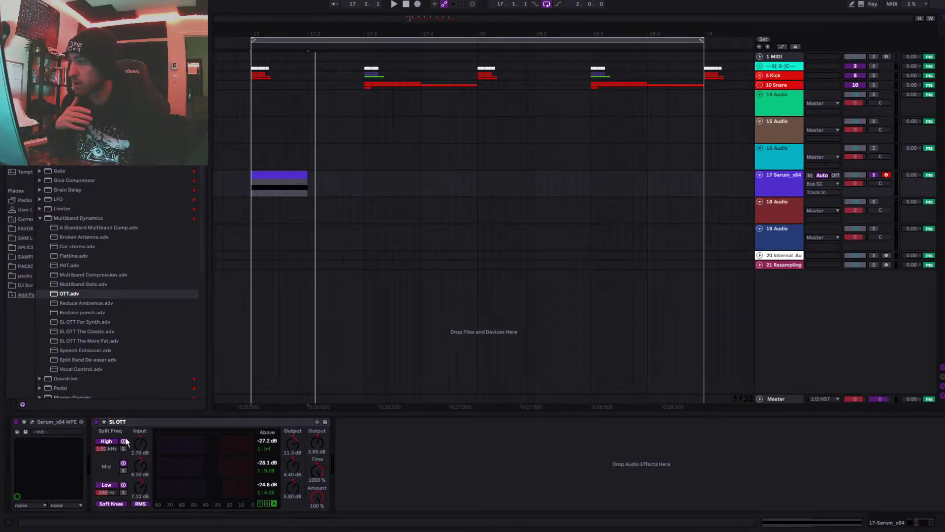
pyautogui.press('space')
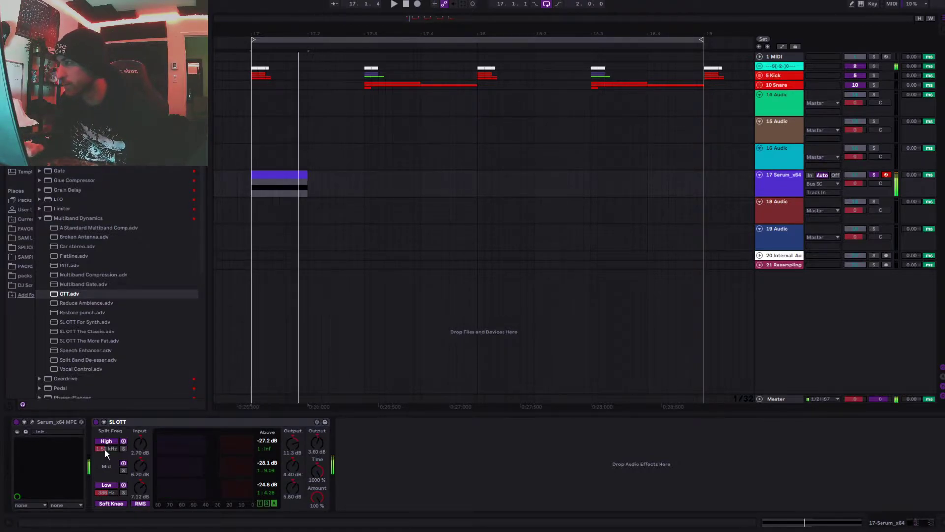
pyautogui.moveTo(105, 449); pyautogui.dragTo(105, 428)
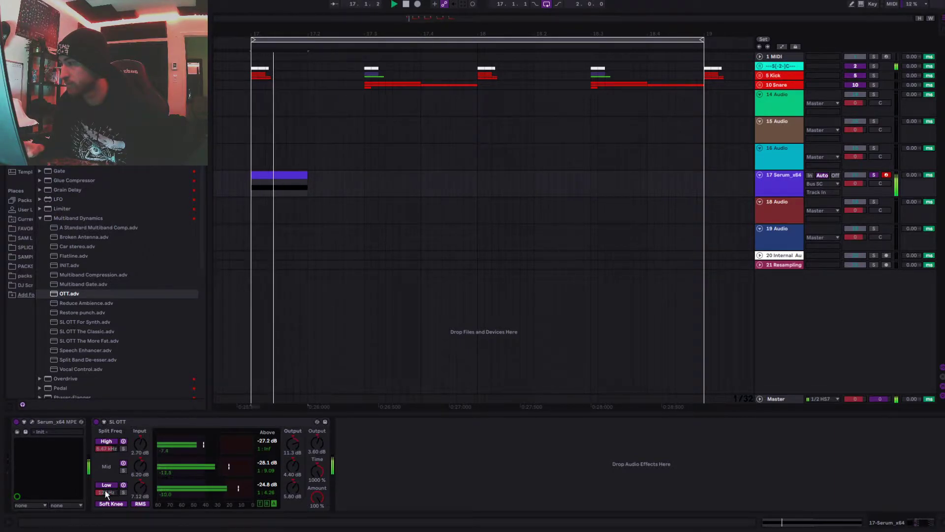
pyautogui.press('space')
pyautogui.press('space')
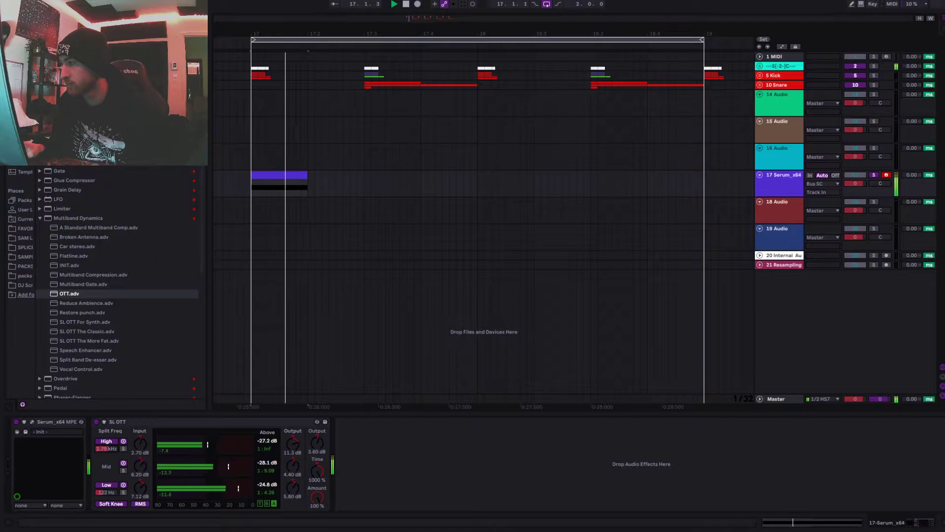
pyautogui.press('space')
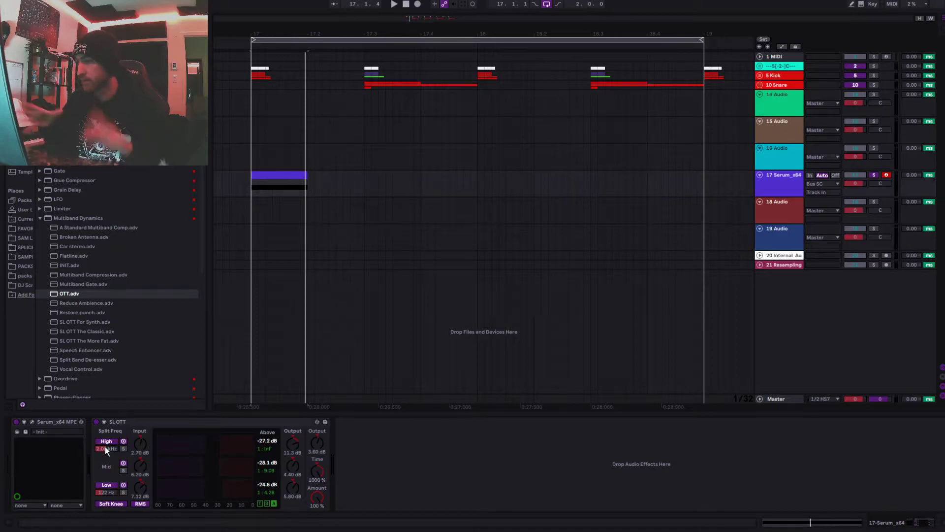
pyautogui.moveTo(106, 449); pyautogui.dragTo(106, 438)
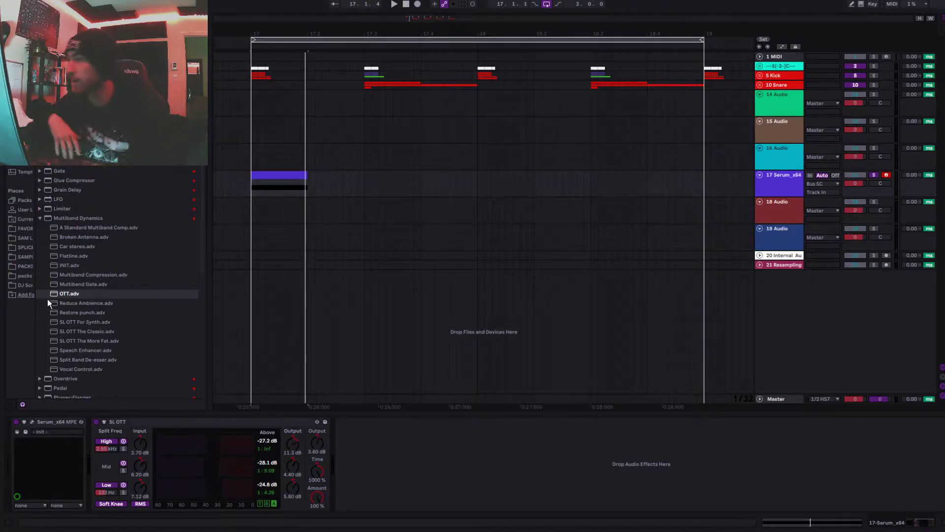
# Add a Saturator after SL OTT on track 17.
pyautogui.click(43, 219)
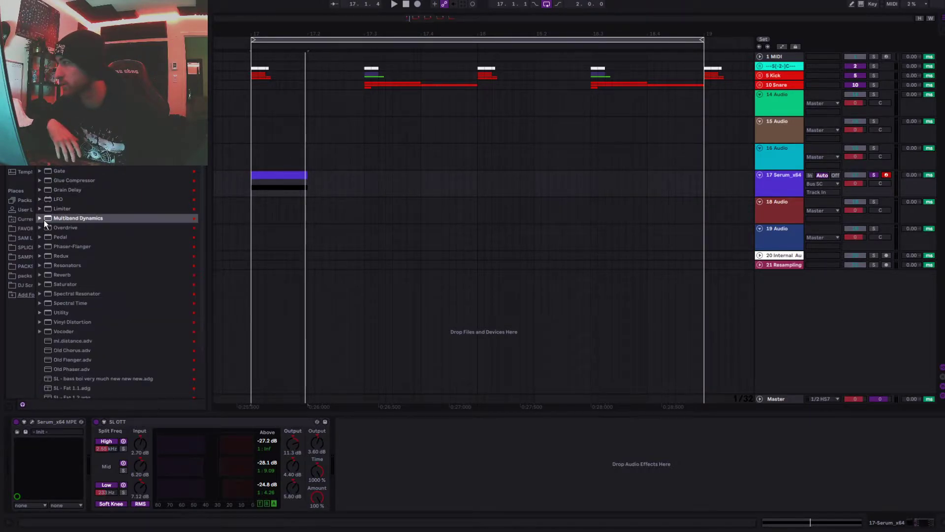
pyautogui.doubleClick(60, 285)
pyautogui.moveTo(416, 456); pyautogui.dragTo(415, 456)
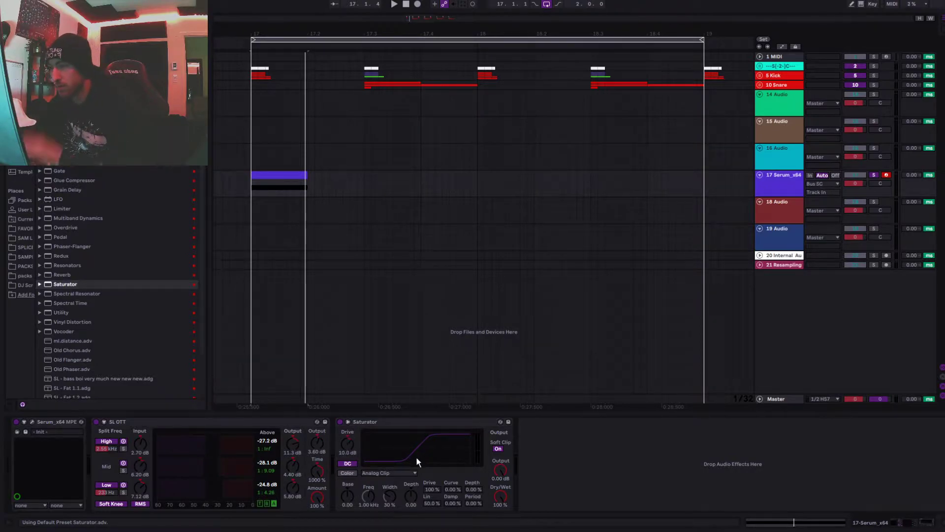
pyautogui.click(409, 422)
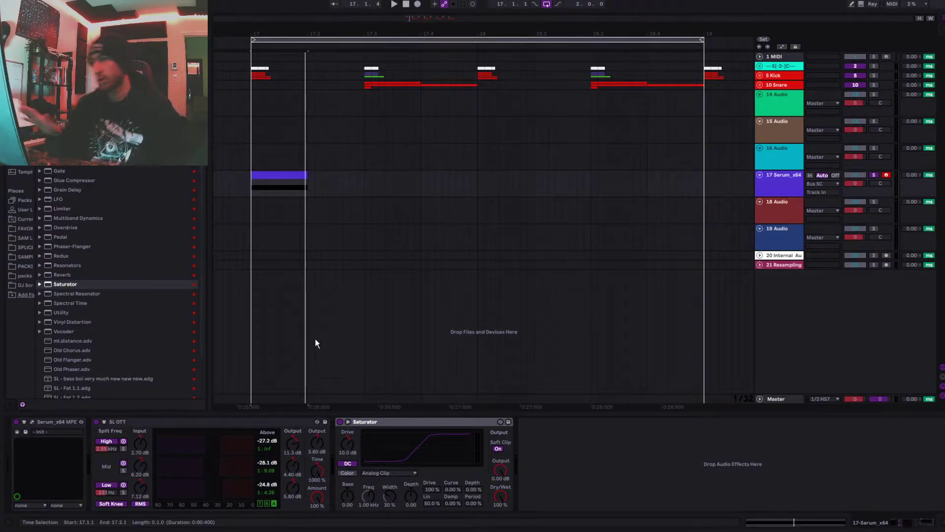
# Set SL OTT's high split frequency to 3.36 kHz and its low split to 151 Hz while playing the clip through the Saturator.
pyautogui.click(316, 435)
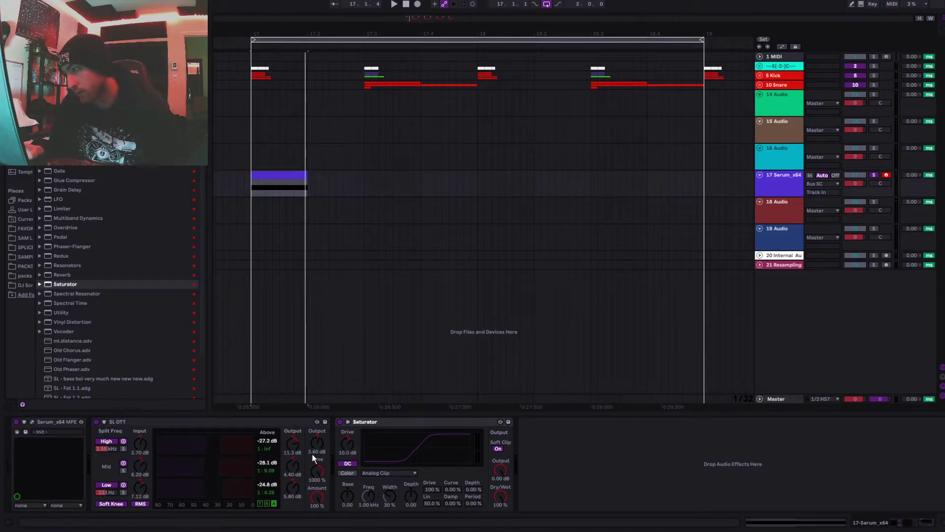
pyautogui.press('space')
pyautogui.click(336, 438)
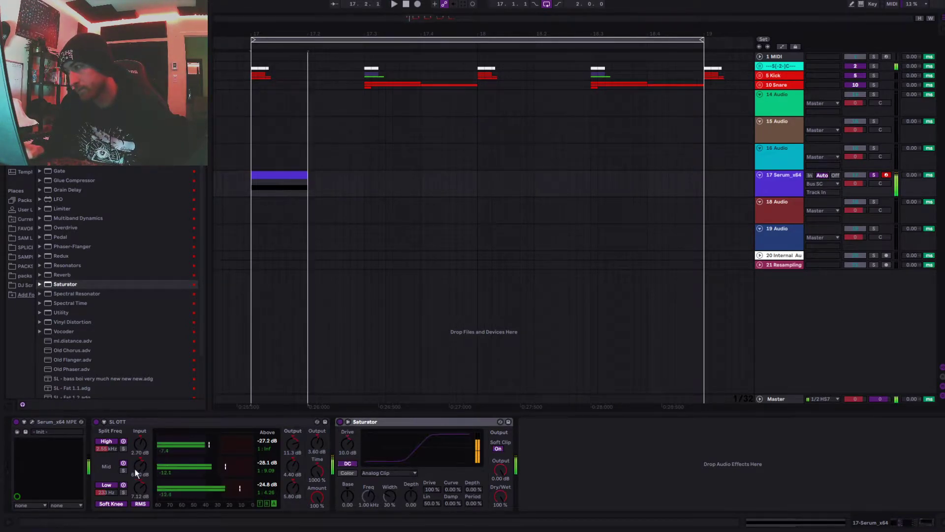
pyautogui.click(107, 452)
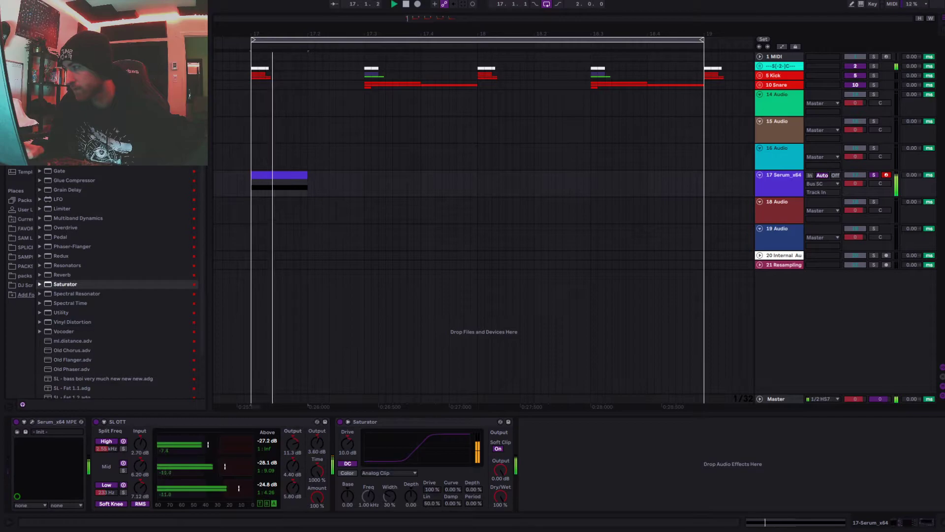
pyautogui.moveTo(109, 489); pyautogui.dragTo(110, 472)
pyautogui.press('space')
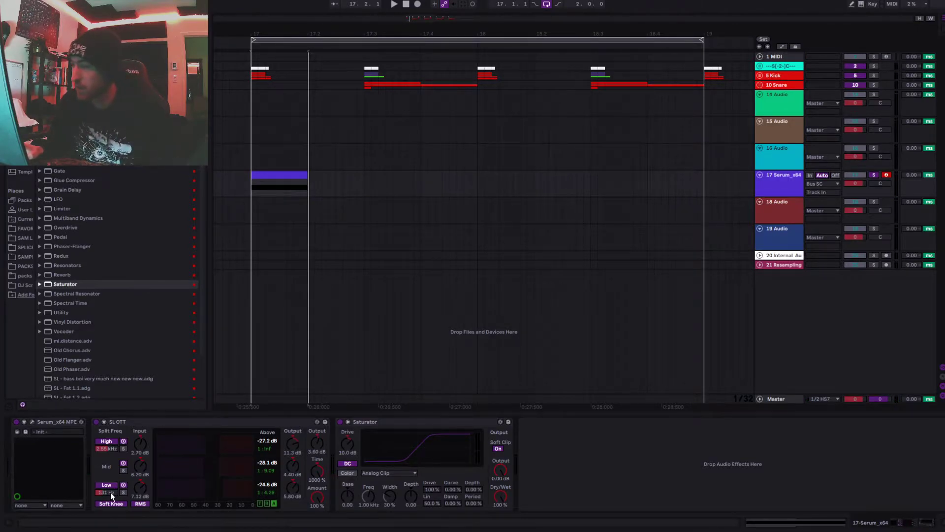
pyautogui.press('space')
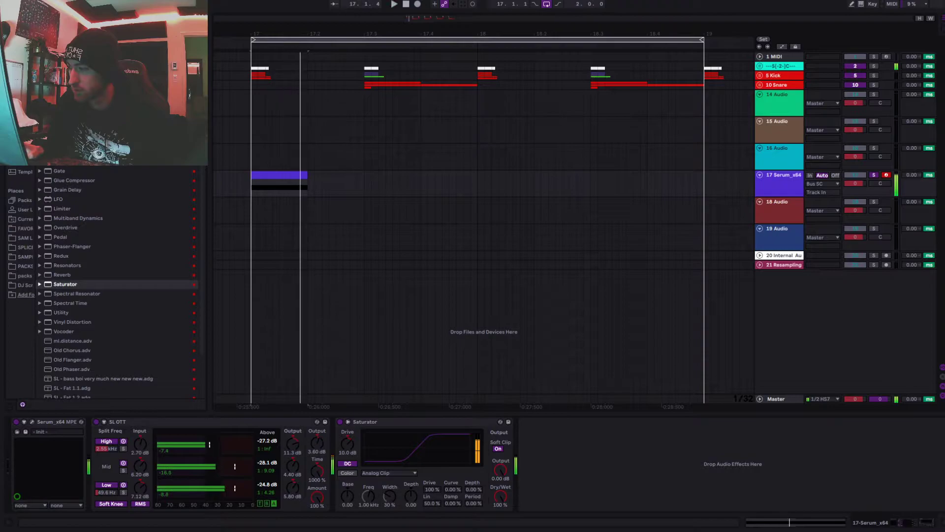
pyautogui.moveTo(109, 447); pyautogui.dragTo(109, 438)
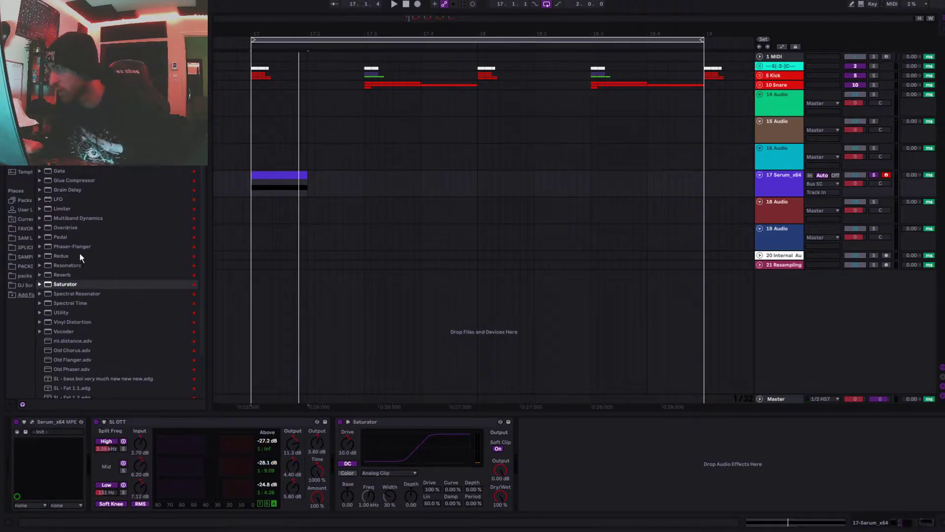
# Add a second Multiband Dynamics device after the Saturator and go over the order of the effects.
pyautogui.doubleClick(79, 217)
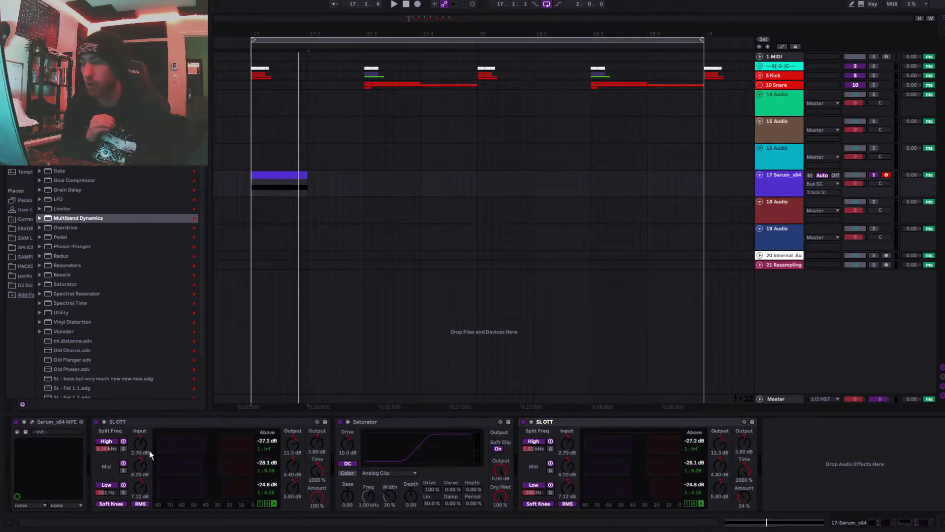
pyautogui.click(551, 434)
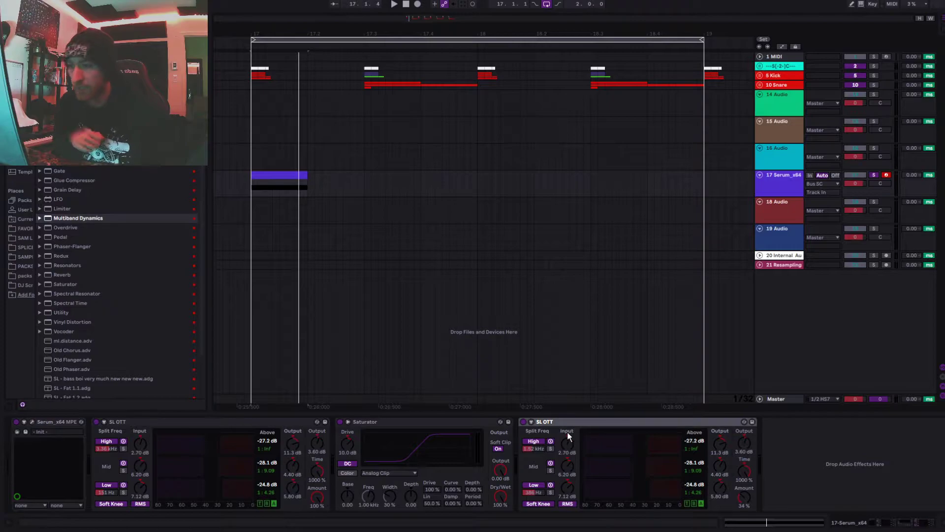
pyautogui.click(238, 425)
pyautogui.click(375, 424)
pyautogui.click(243, 426)
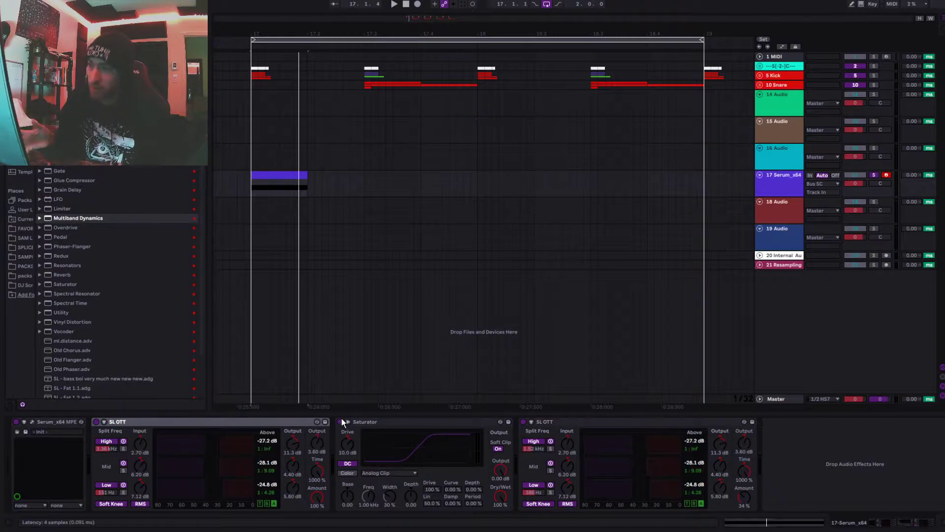
# Show the built-in help text for the Saturator's DC filter.
pyautogui.click(370, 421)
pyautogui.click(351, 464)
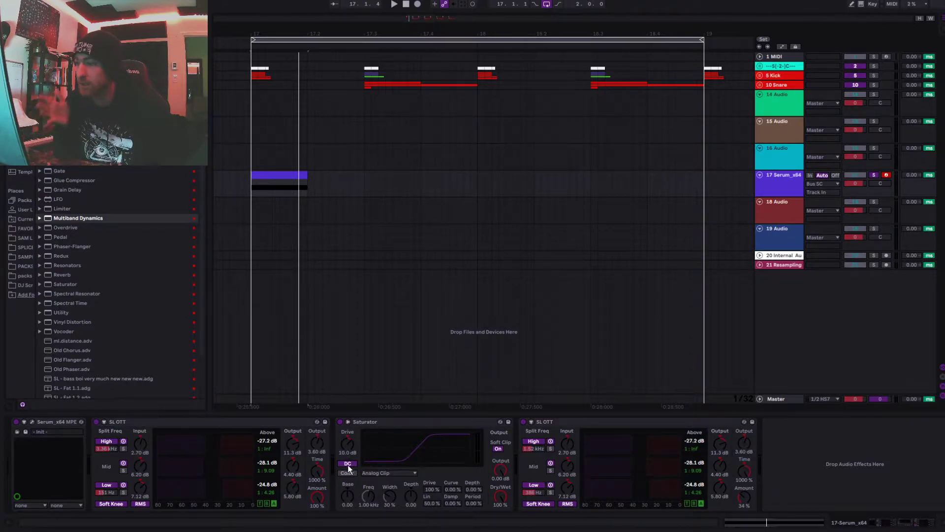
pyautogui.click(9, 520)
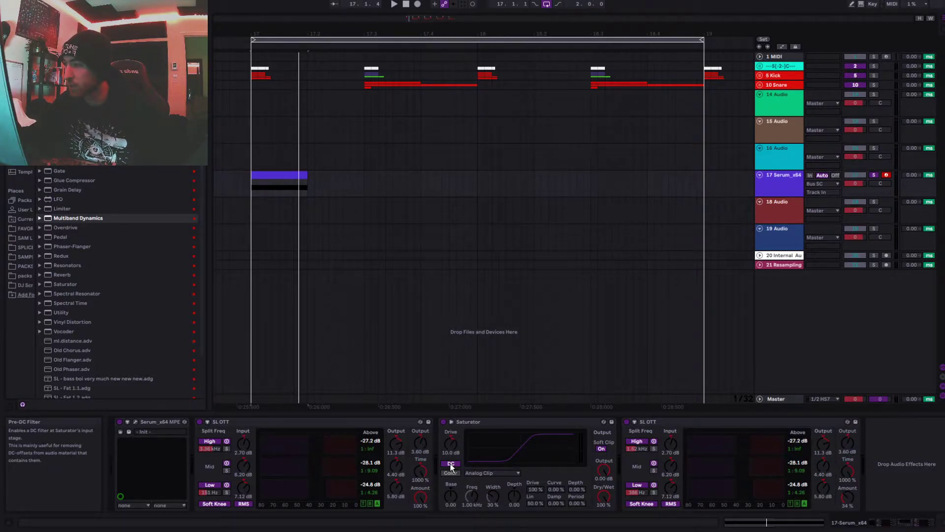
# Load the AutoAstonMartin_SFXB.4200 sample onto a new, enlarged audio track to inspect its waveform, and delete that track.
pyautogui.click(16, 248)
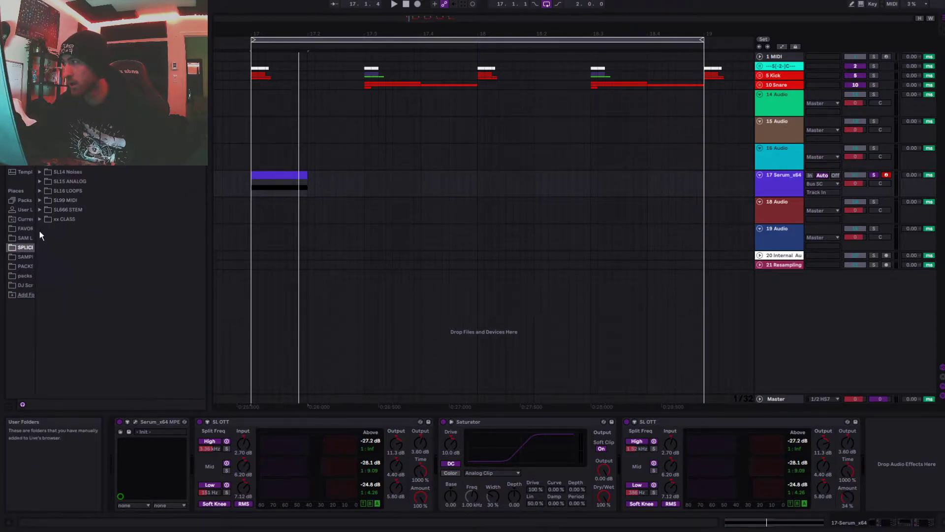
pyautogui.scroll(5, 98, 281)
pyautogui.moveTo(123, 182); pyautogui.dragTo(331, 346)
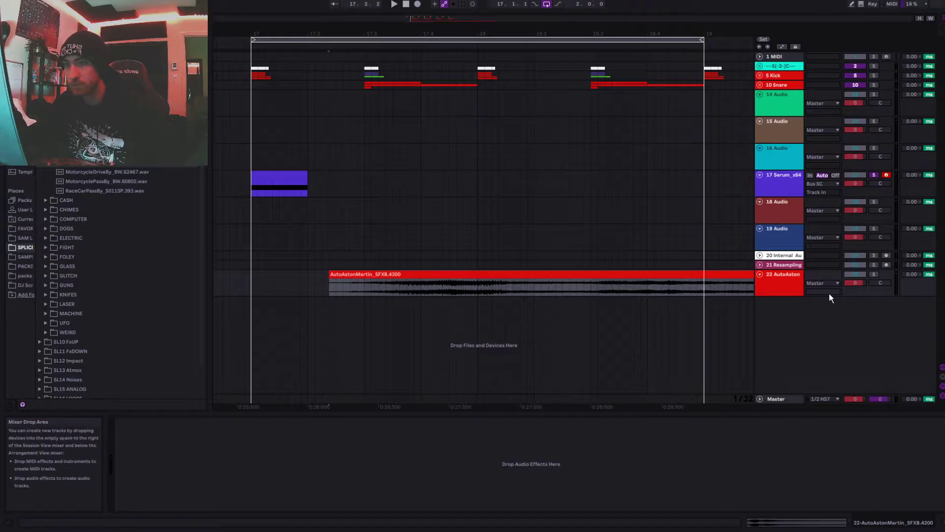
pyautogui.moveTo(826, 294); pyautogui.dragTo(832, 396)
pyautogui.scroll(-2, 549, 276)
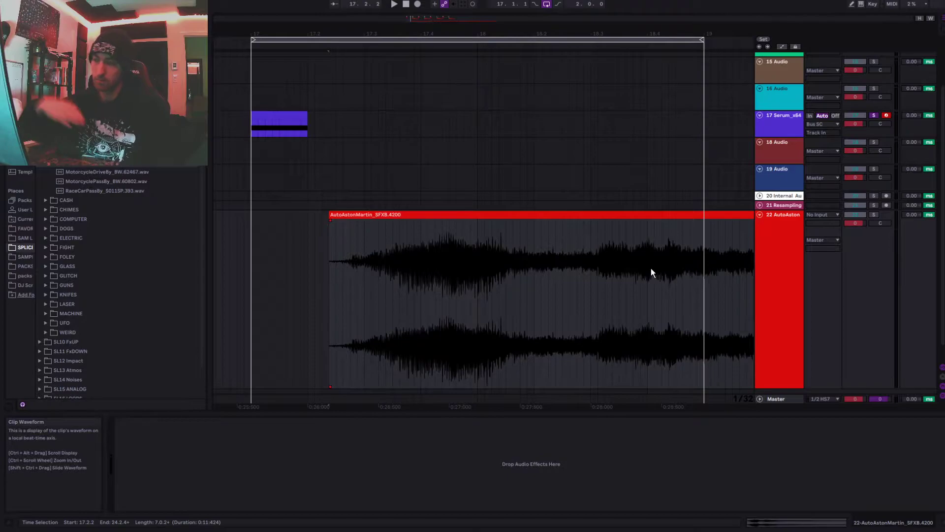
pyautogui.click(769, 258)
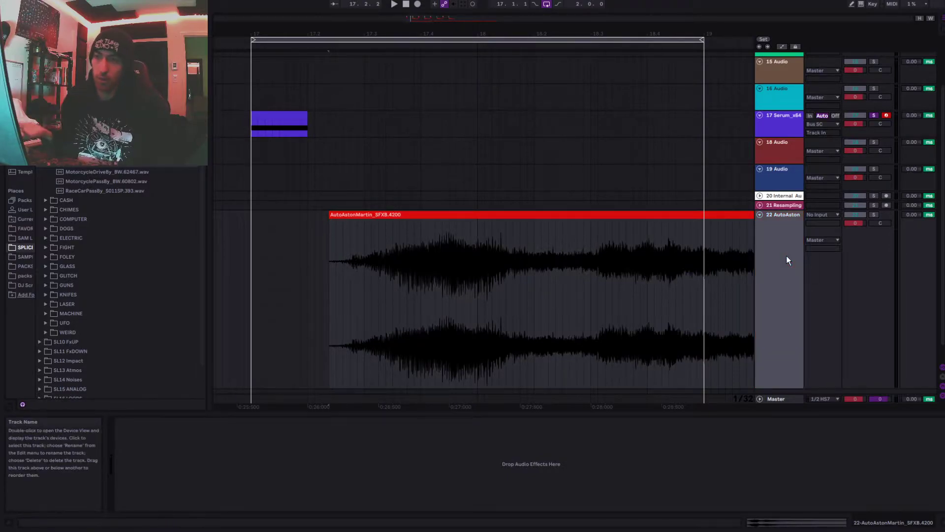
pyautogui.press('Delete')
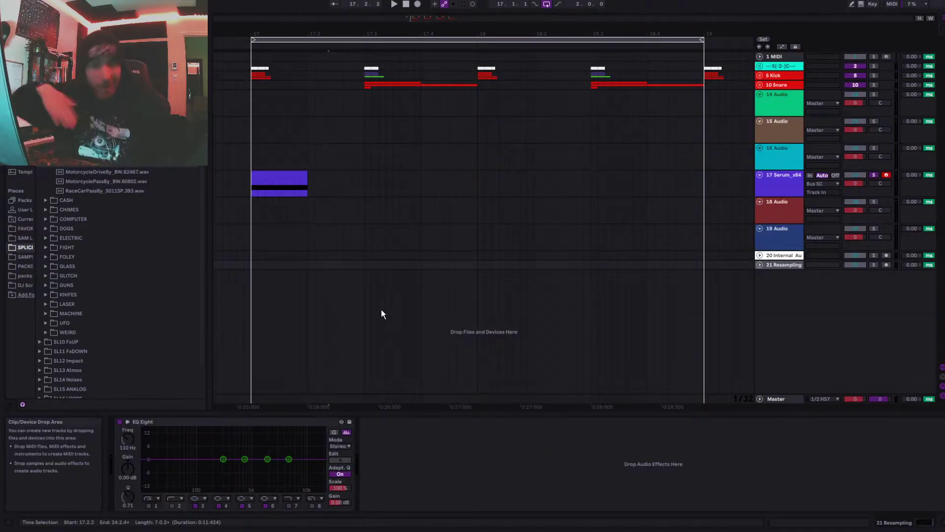
# Turn off the DC filter on track 17's Saturator and hide the help text, after viewing the Master's Saturator.
pyautogui.click(787, 398)
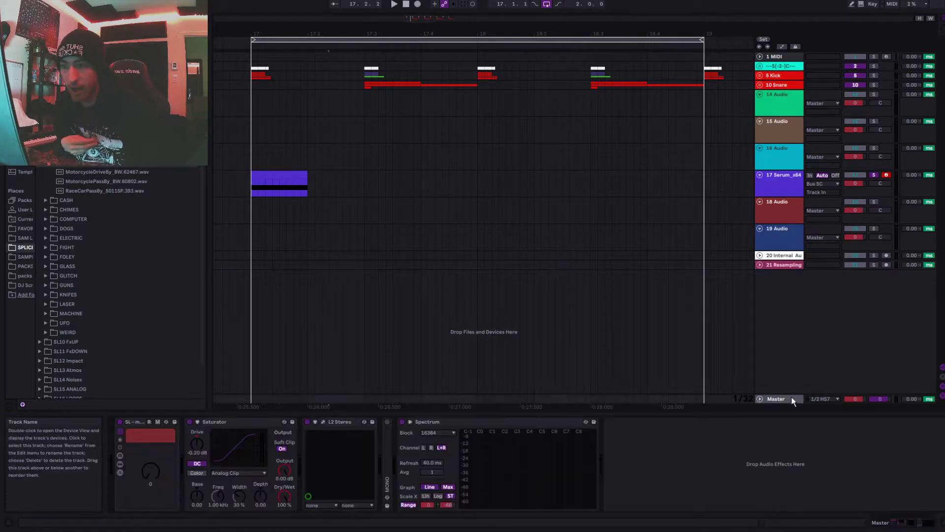
pyautogui.click(250, 191)
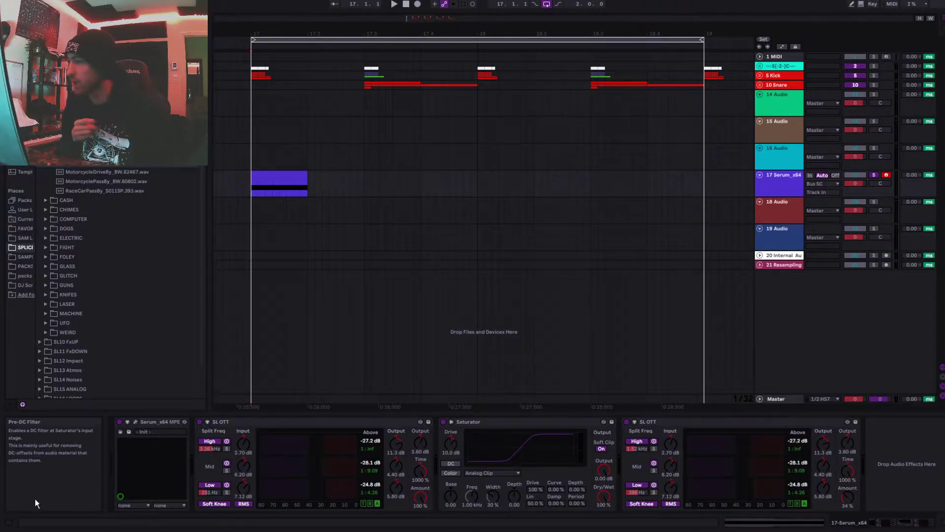
pyautogui.click(9, 523)
pyautogui.click(343, 463)
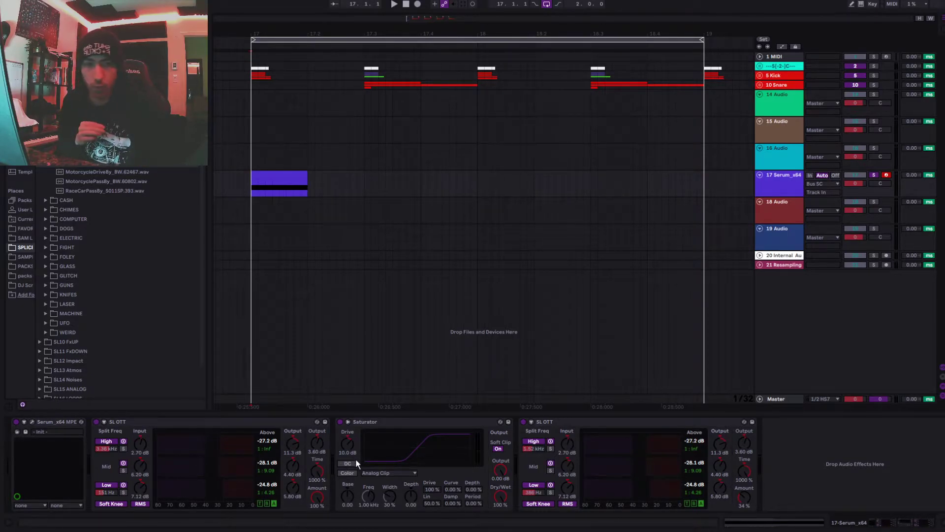
# Toggle the Saturator's Soft Clip off and on to demonstrate the option.
pyautogui.click(498, 449)
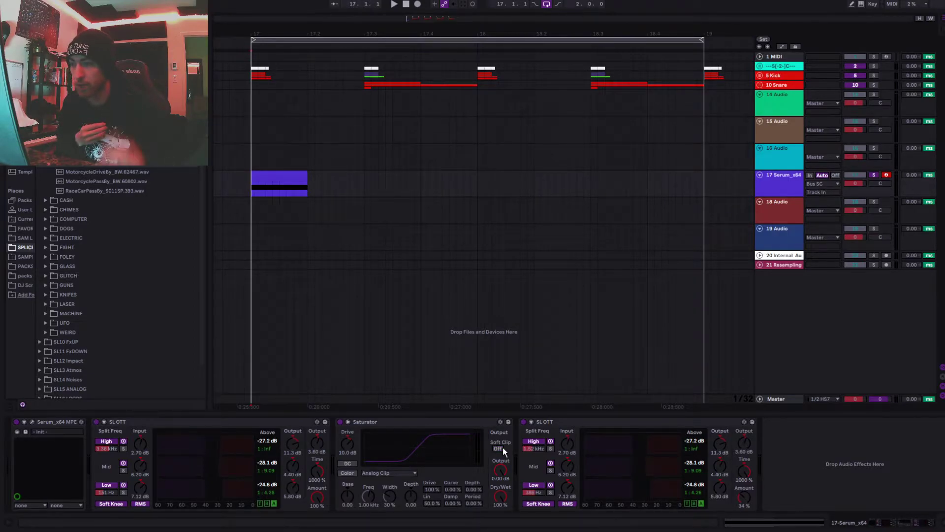
pyautogui.click(419, 420)
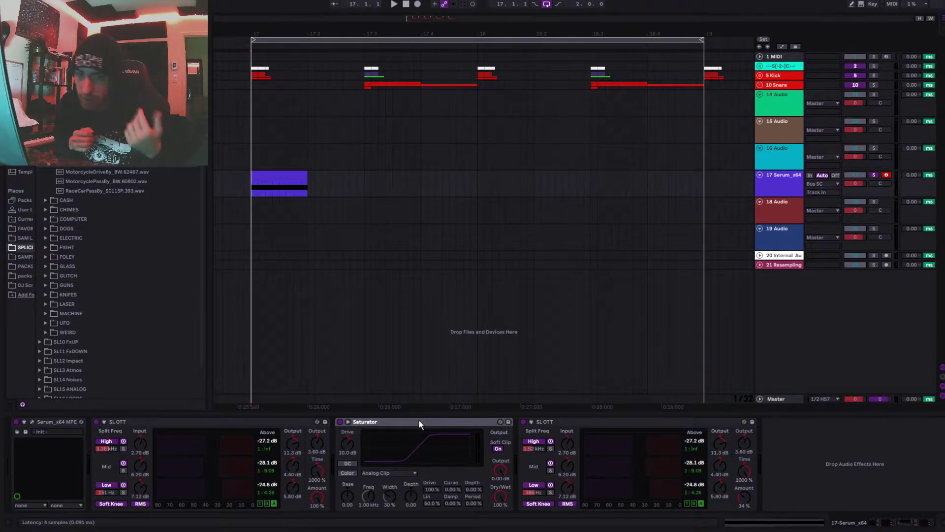
pyautogui.click(497, 449)
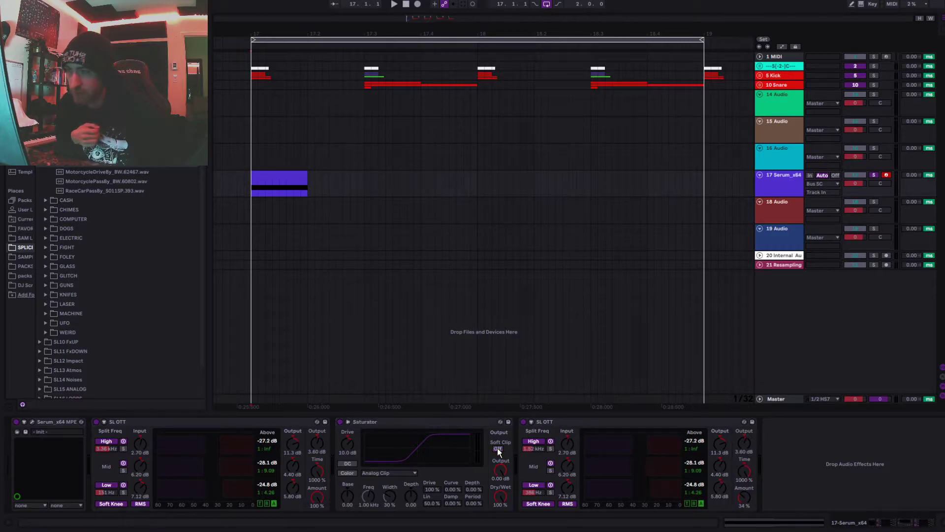
# Look through the Saturator's curve types and keep Analog Clip.
pyautogui.click(415, 473)
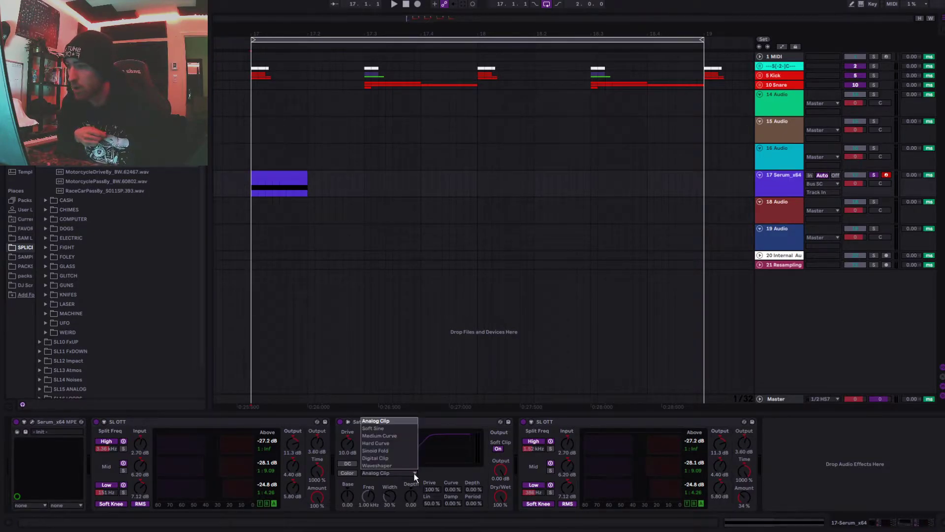
pyautogui.click(441, 474)
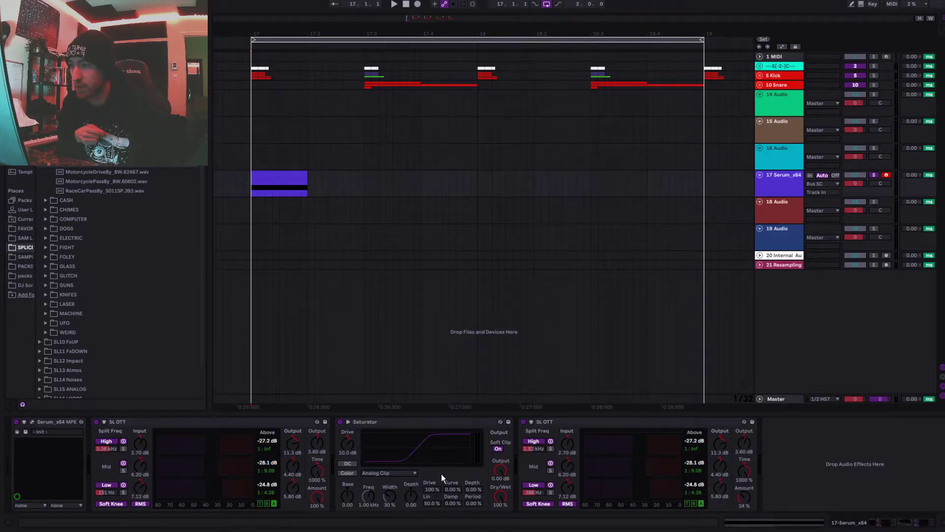
pyautogui.click(388, 471)
pyautogui.click(382, 421)
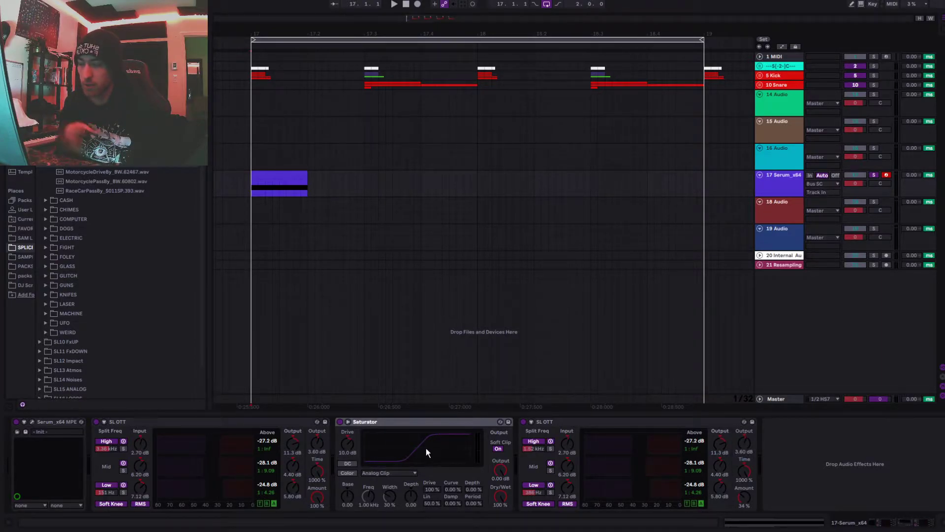
pyautogui.click(412, 471)
pyautogui.click(432, 469)
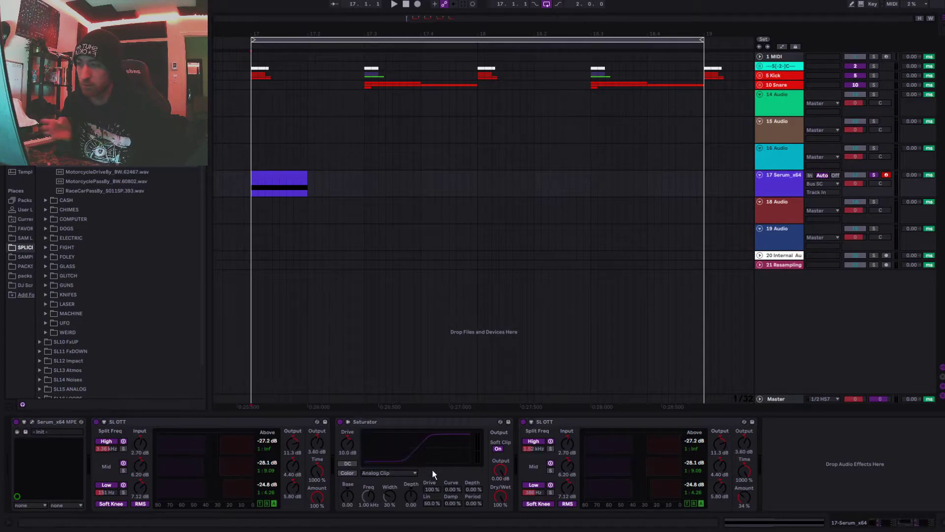
# Point out the second SL OTT and the Saturator on track 17, and open the Serum instrument's window.
pyautogui.click(552, 423)
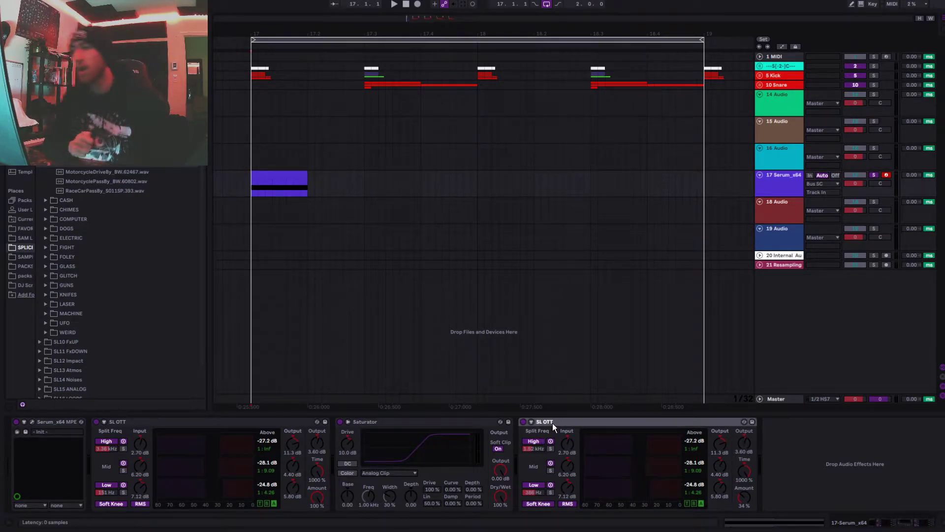
pyautogui.click(366, 421)
pyautogui.click(554, 421)
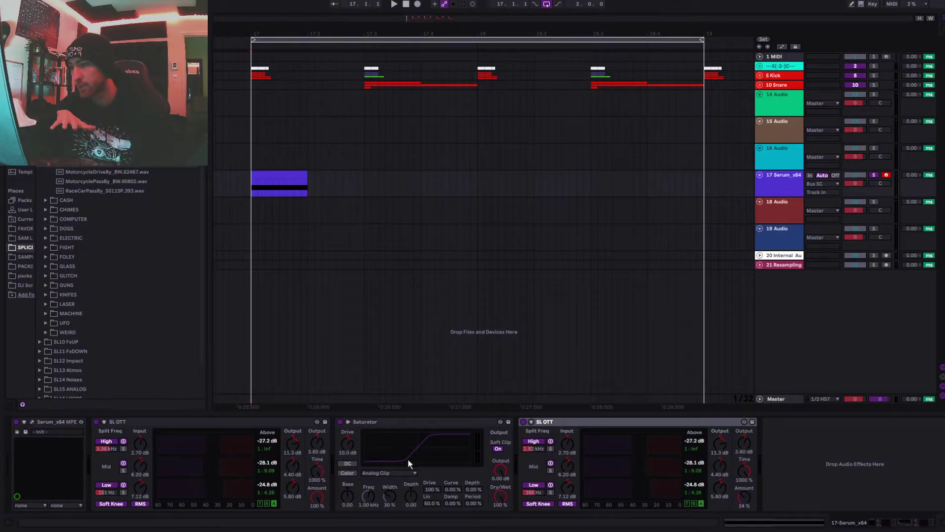
pyautogui.click(33, 422)
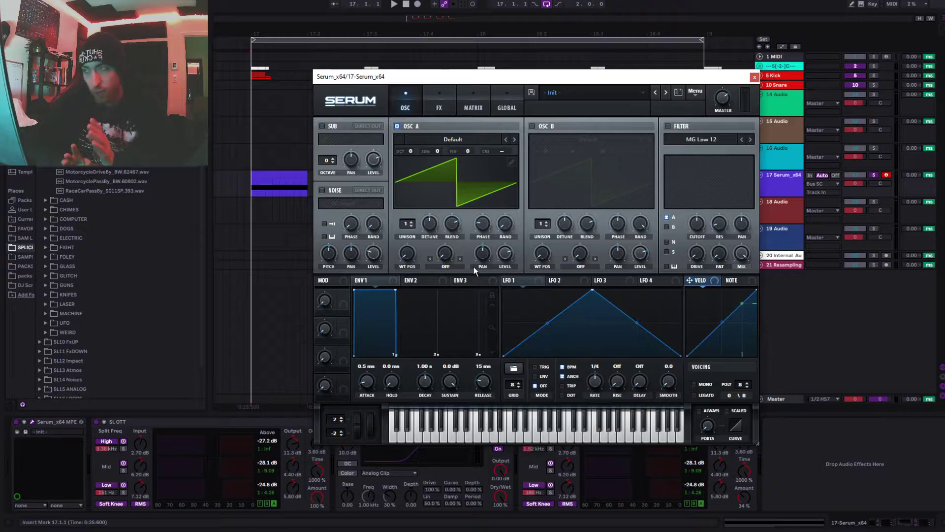
# Try layering Osc B's default saw wave with a different phase, audition it, and switch Osc B off.
pyautogui.click(532, 126)
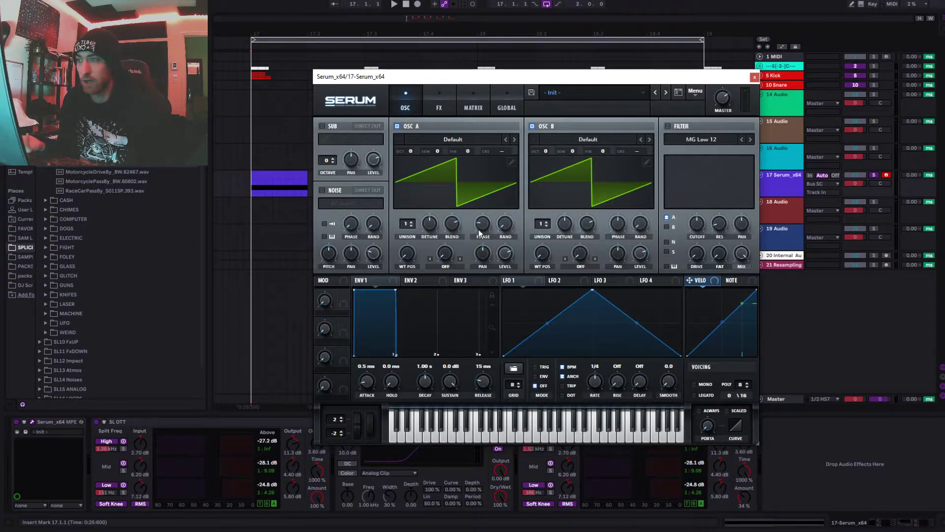
pyautogui.moveTo(618, 224); pyautogui.dragTo(594, 230)
pyautogui.press('space')
pyautogui.press('space')
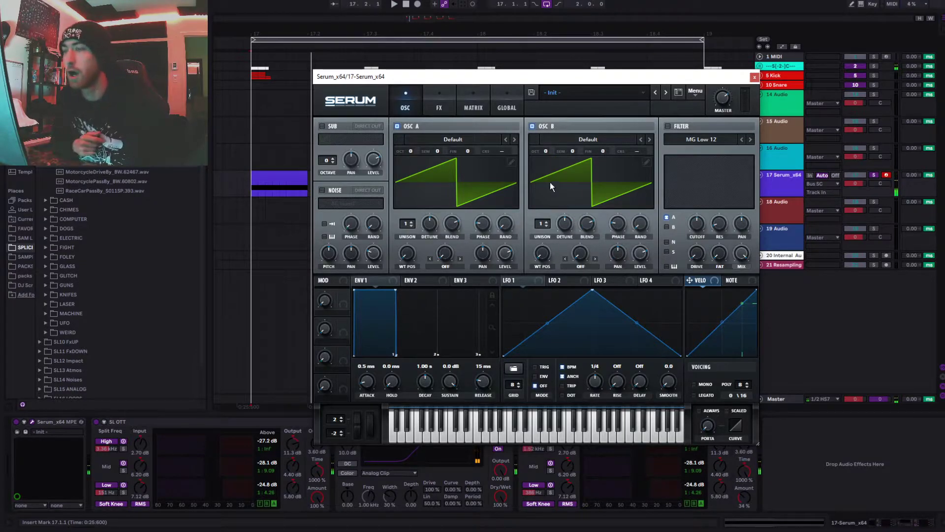
pyautogui.click(532, 126)
# Try the Dist WaTech, Dist Bass Dropper and EvoSounds- Pulse Width C3 wavetables in Osc A.
pyautogui.click(435, 142)
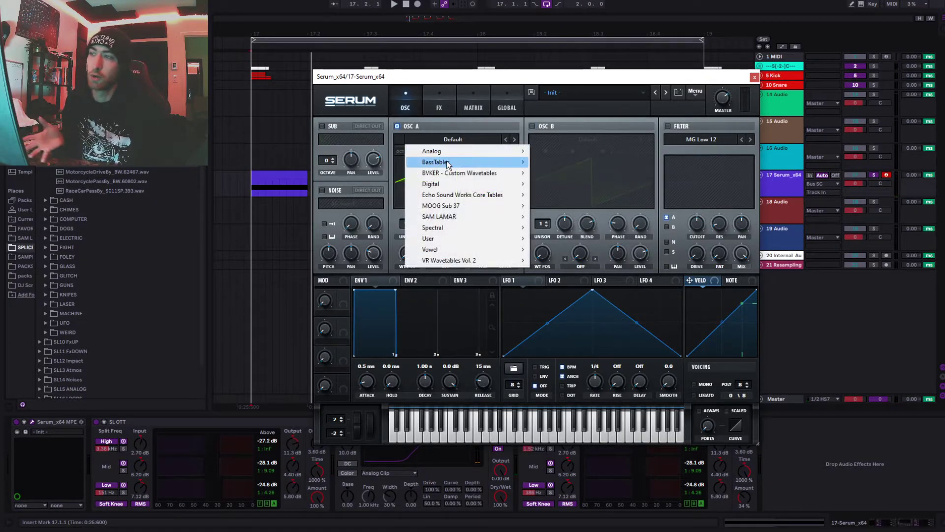
pyautogui.moveTo(465, 184)
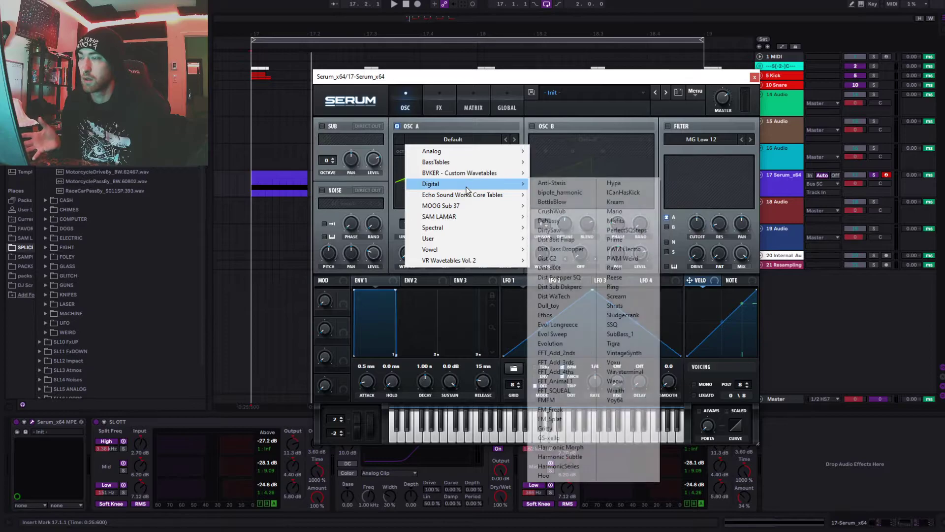
pyautogui.click(554, 296)
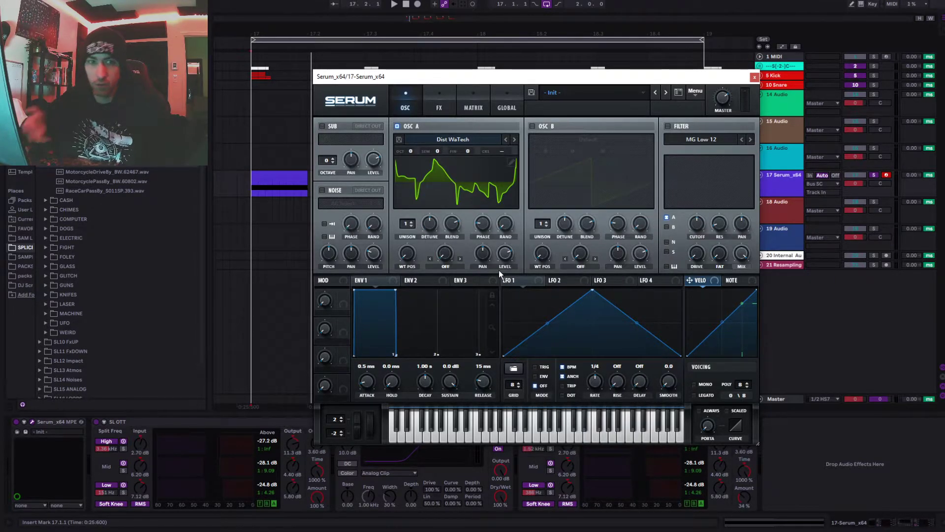
pyautogui.click(445, 140)
pyautogui.moveTo(465, 186)
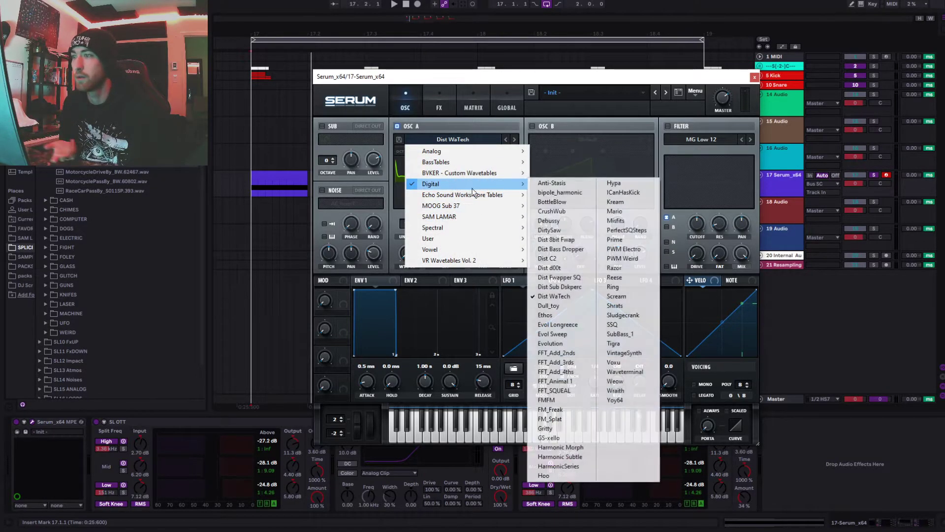
pyautogui.click(579, 257)
pyautogui.click(453, 139)
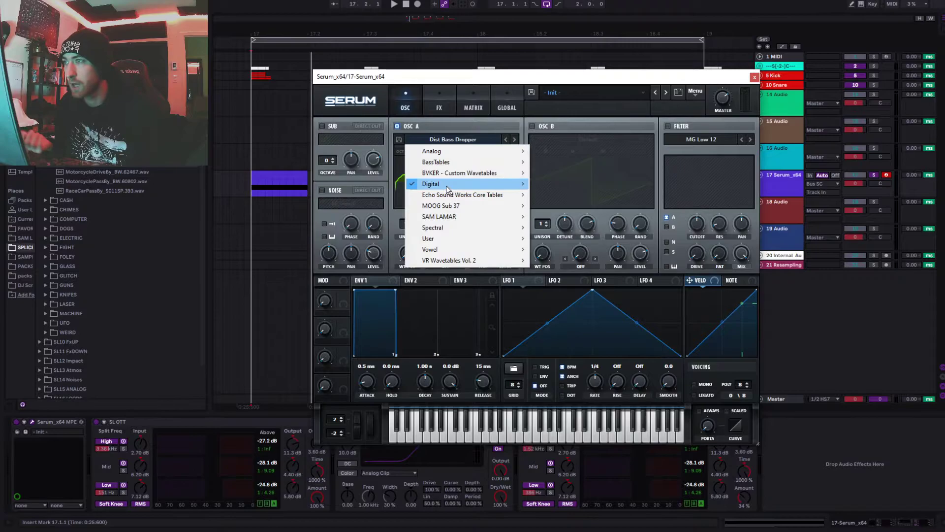
pyautogui.moveTo(510, 218)
pyautogui.click(580, 249)
pyautogui.moveTo(415, 183); pyautogui.dragTo(413, 168)
# Load the Monster 4 [SL] wavetable into Osc A, change its wavetable position and audition the sound.
pyautogui.click(453, 139)
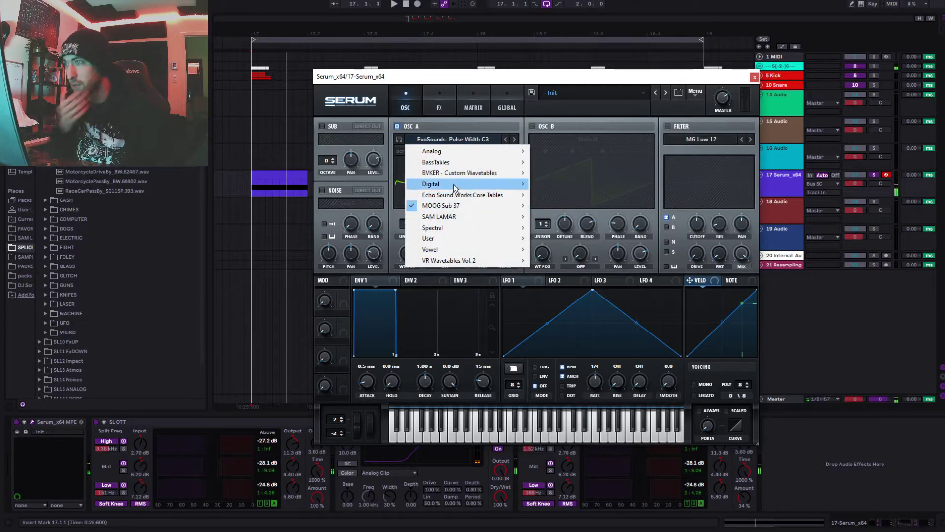
pyautogui.moveTo(453, 184)
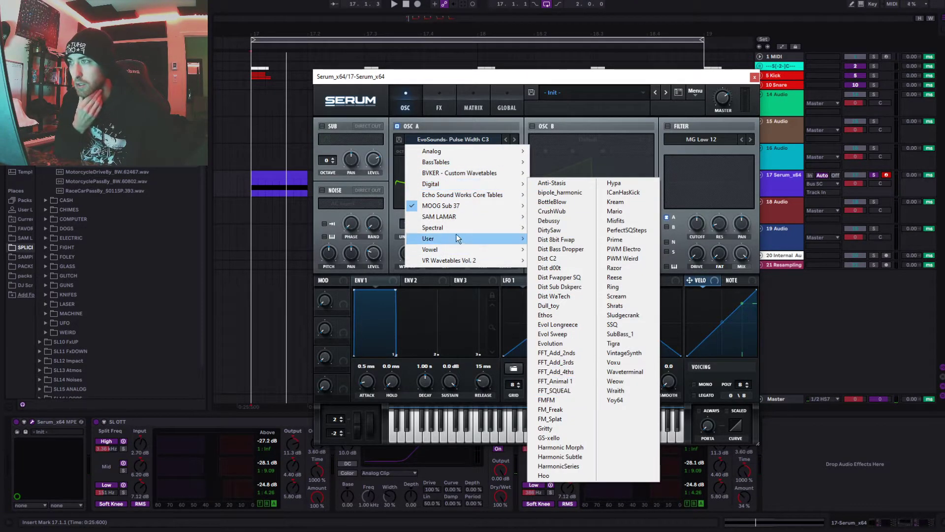
pyautogui.moveTo(455, 231)
pyautogui.click(561, 321)
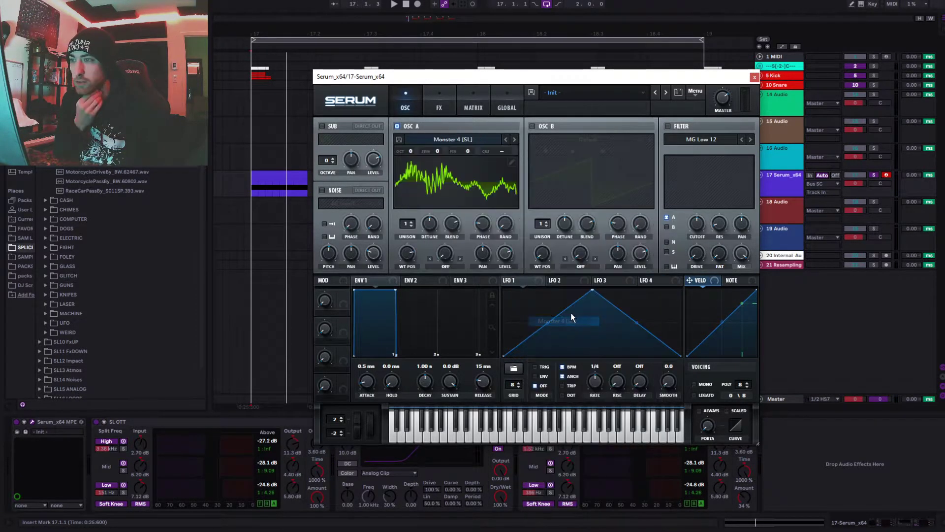
pyautogui.moveTo(405, 252); pyautogui.dragTo(429, 327)
pyautogui.press('space')
pyautogui.press('space')
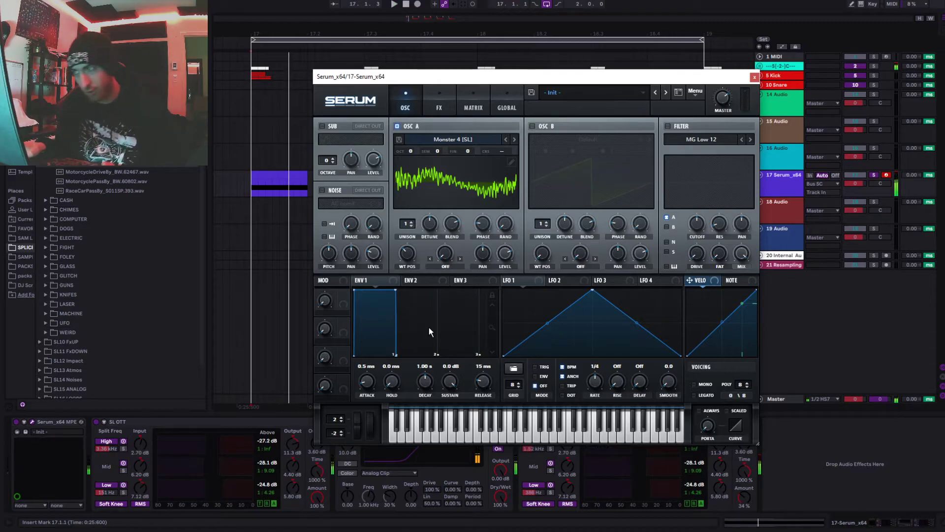
pyautogui.click(441, 262)
pyautogui.click(423, 241)
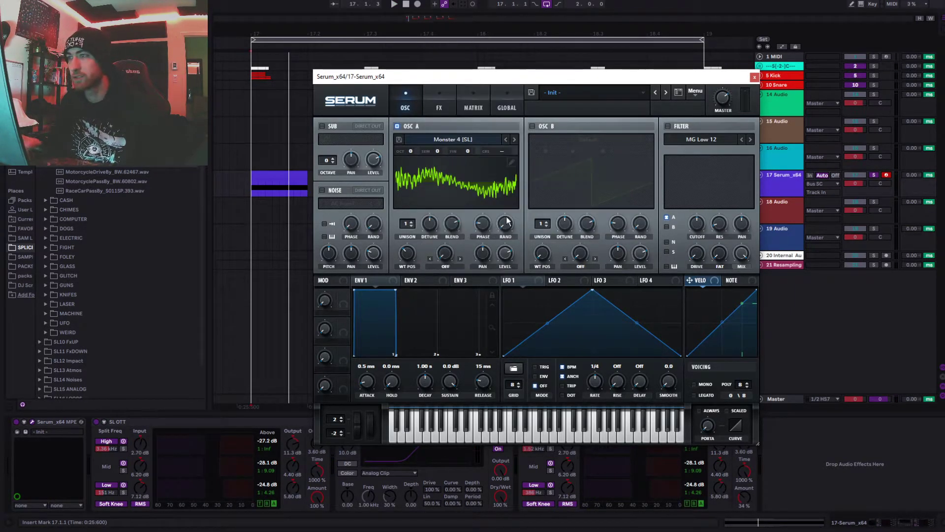
# Assign LFO 1 to Osc A's wavetable position and reshape it into a quick curved rise with a longer curved fall.
pyautogui.click(508, 280)
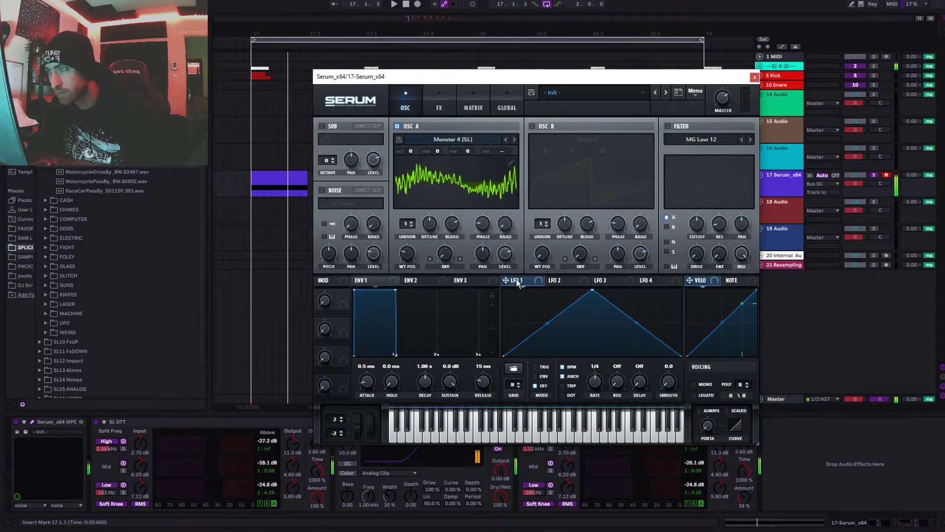
pyautogui.moveTo(505, 280); pyautogui.dragTo(407, 253)
pyautogui.moveTo(593, 291); pyautogui.dragTo(540, 291)
pyautogui.moveTo(521, 323); pyautogui.dragTo(550, 290)
pyautogui.moveTo(611, 322); pyautogui.dragTo(610, 332)
pyautogui.press('space')
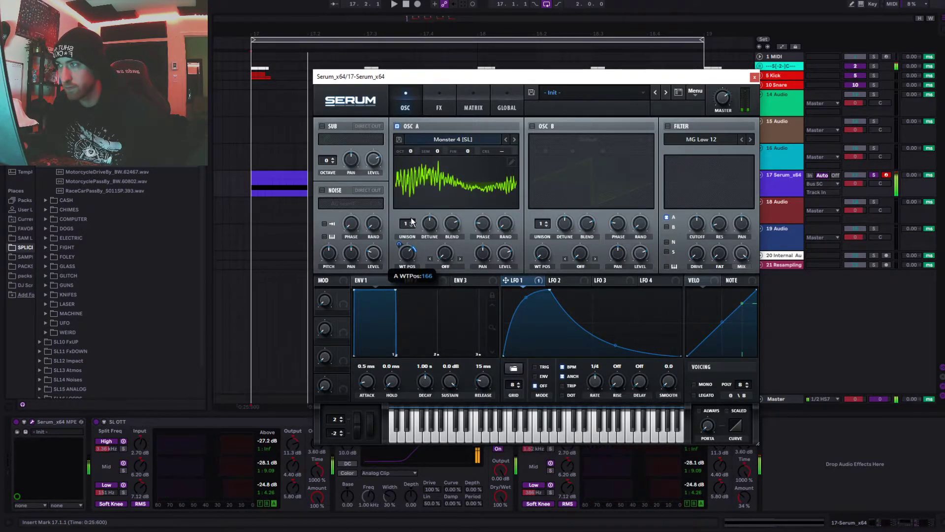
# Enable Osc B with the default saw, compare the sound with it on and off, and adjust its phase during playback.
pyautogui.click(531, 126)
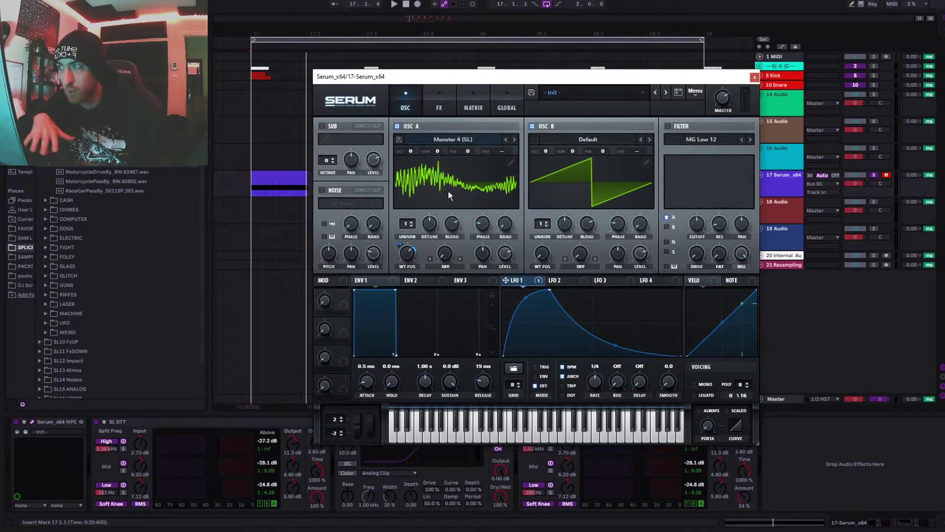
pyautogui.click(543, 125)
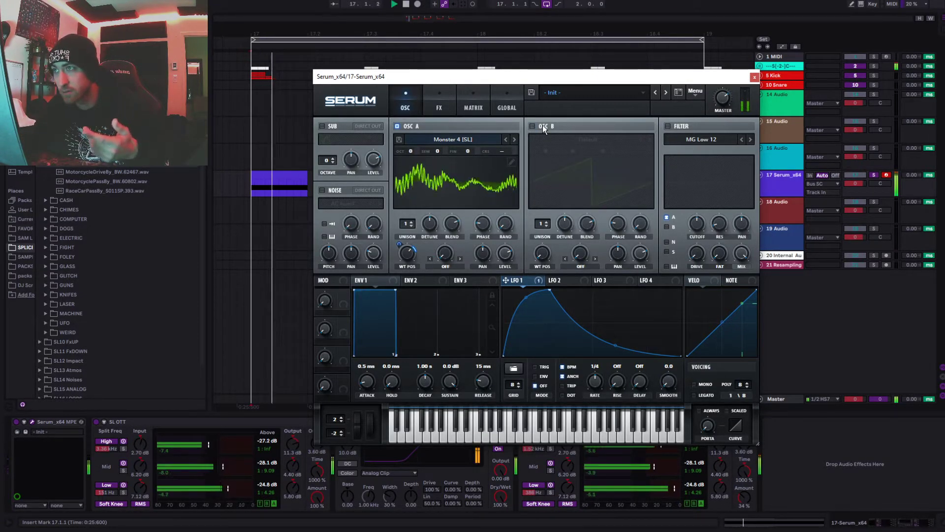
pyautogui.click(542, 125)
pyautogui.moveTo(619, 228)
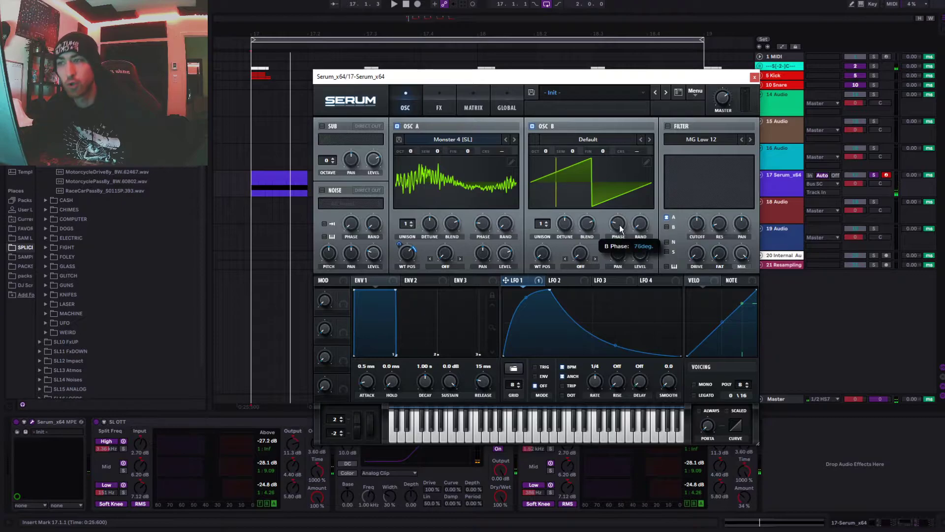
pyautogui.moveTo(619, 228)
pyautogui.mouseDown()
pyautogui.moveTo(620, 155)
pyautogui.moveTo(621, 208)
pyautogui.moveTo(622, 183)
pyautogui.moveTo(622, 199)
pyautogui.mouseUp()
pyautogui.press('space')
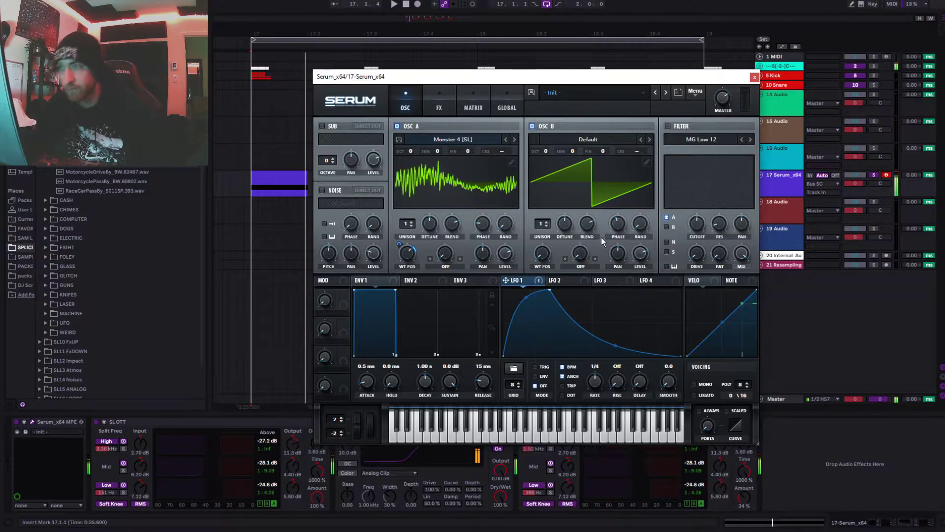
pyautogui.moveTo(617, 224)
pyautogui.mouseDown()
pyautogui.moveTo(621, 186)
pyautogui.moveTo(617, 221)
pyautogui.mouseUp()
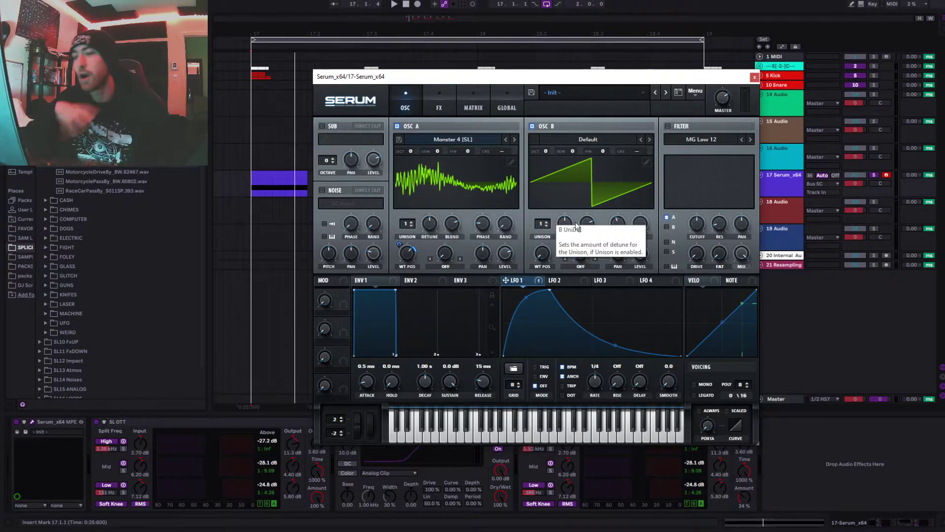
# View the Master track's effects chain, return to Serum on track 17 and play the bass clip.
pyautogui.click(754, 77)
pyautogui.click(770, 400)
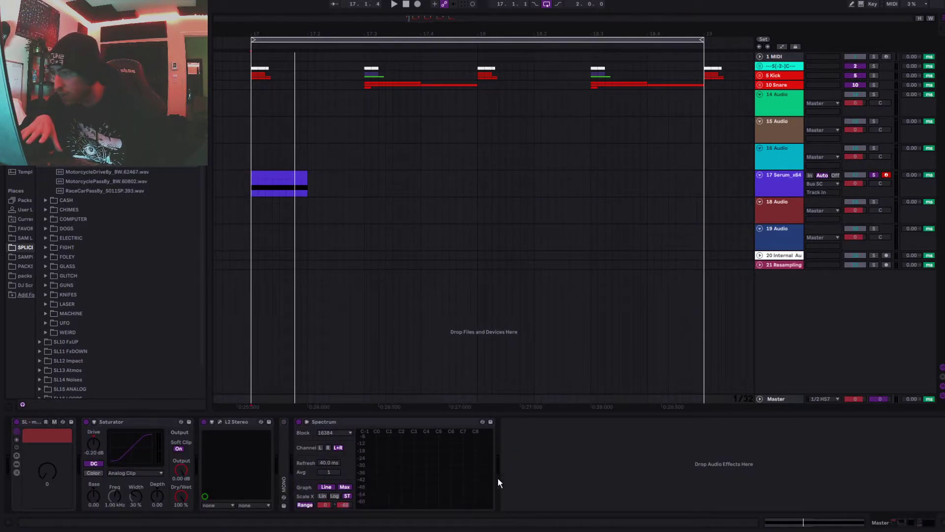
pyautogui.click(252, 190)
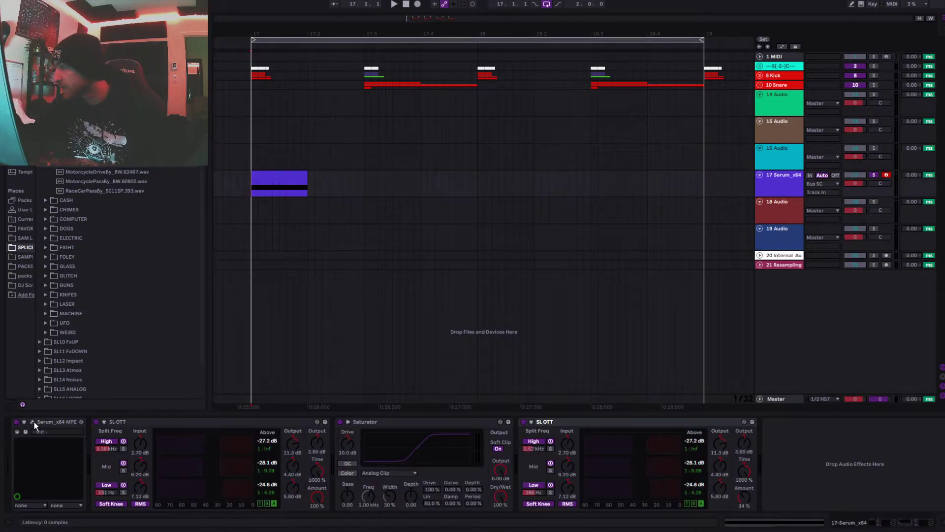
pyautogui.click(33, 422)
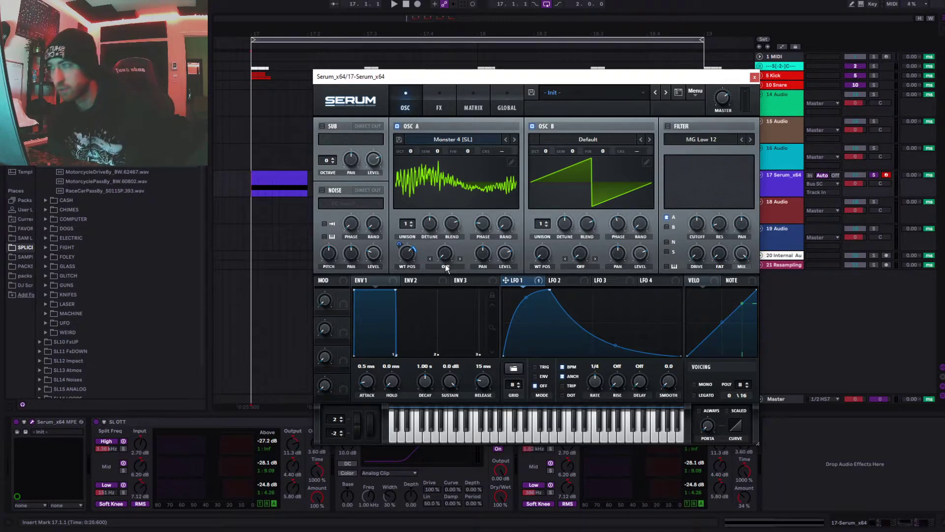
pyautogui.click(287, 176)
pyautogui.press('space')
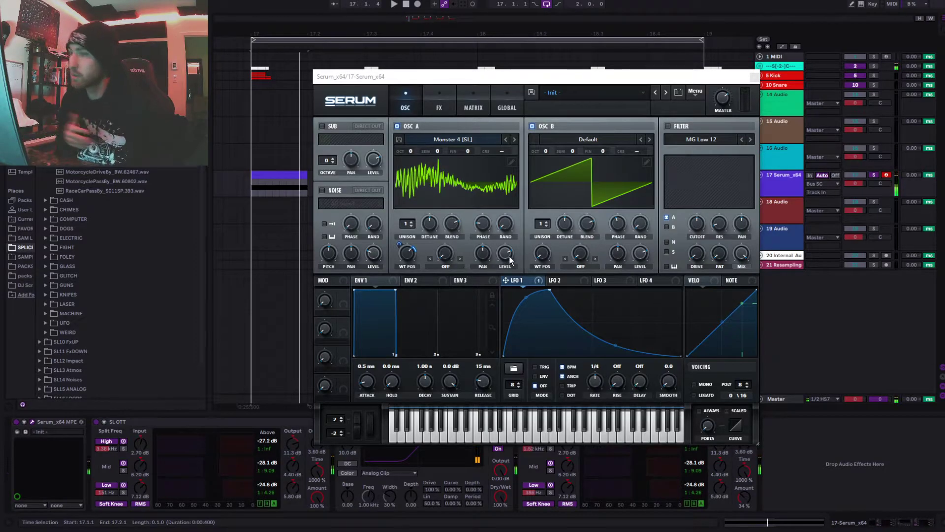
# Enable the filter for Osc A and B, choose type PN 12 after trying BN 12, and raise its second frequency.
pyautogui.click(668, 126)
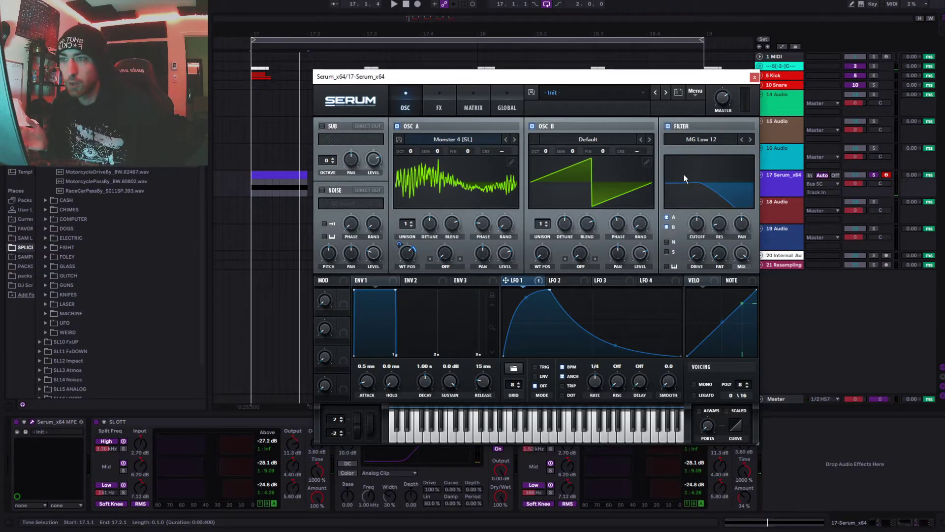
pyautogui.click(690, 140)
pyautogui.moveTo(689, 161)
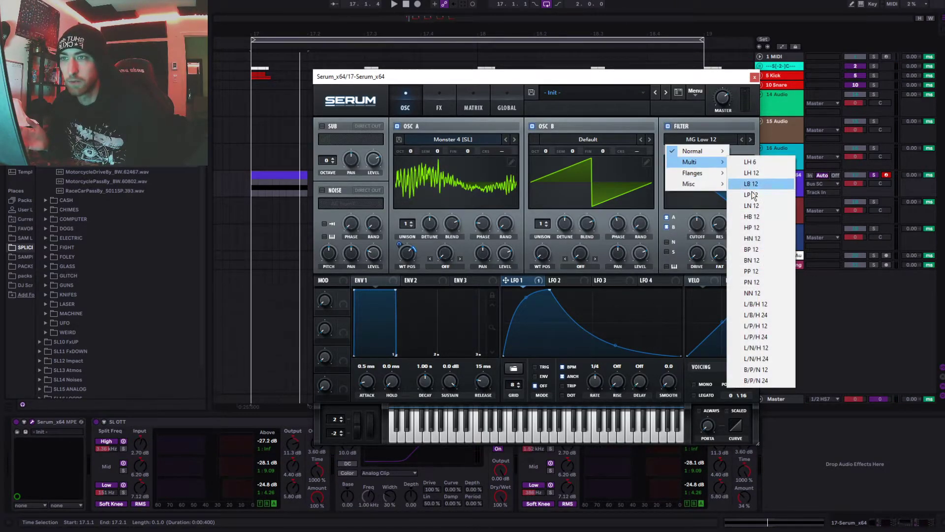
pyautogui.click(773, 258)
pyautogui.click(725, 139)
pyautogui.moveTo(704, 164)
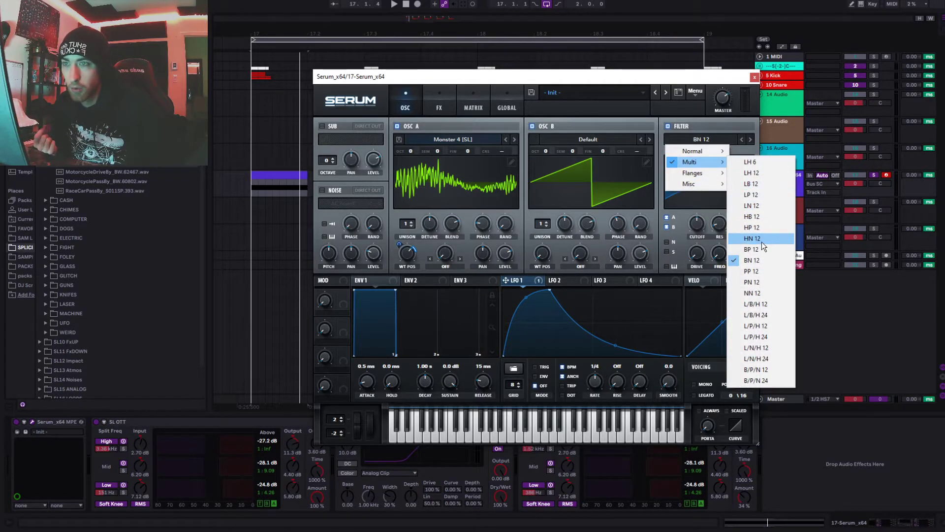
pyautogui.click(765, 282)
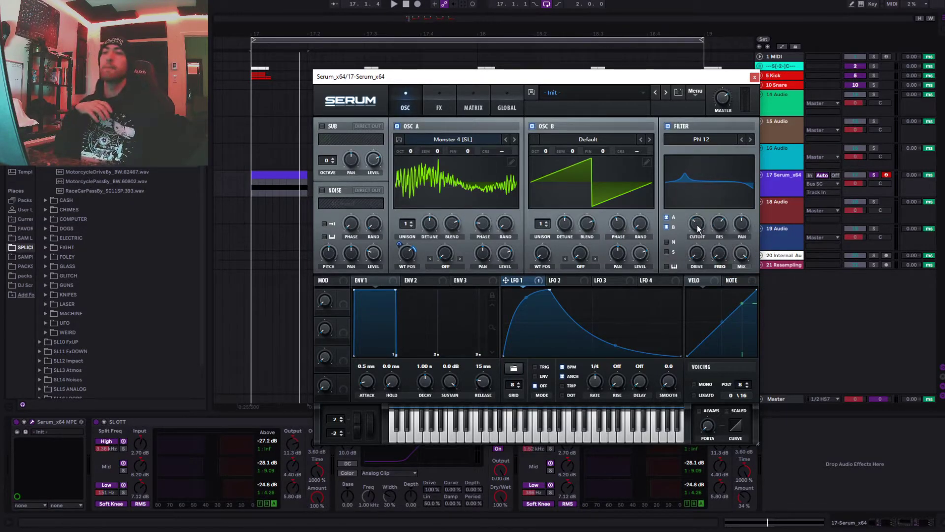
pyautogui.moveTo(720, 254); pyautogui.dragTo(722, 173)
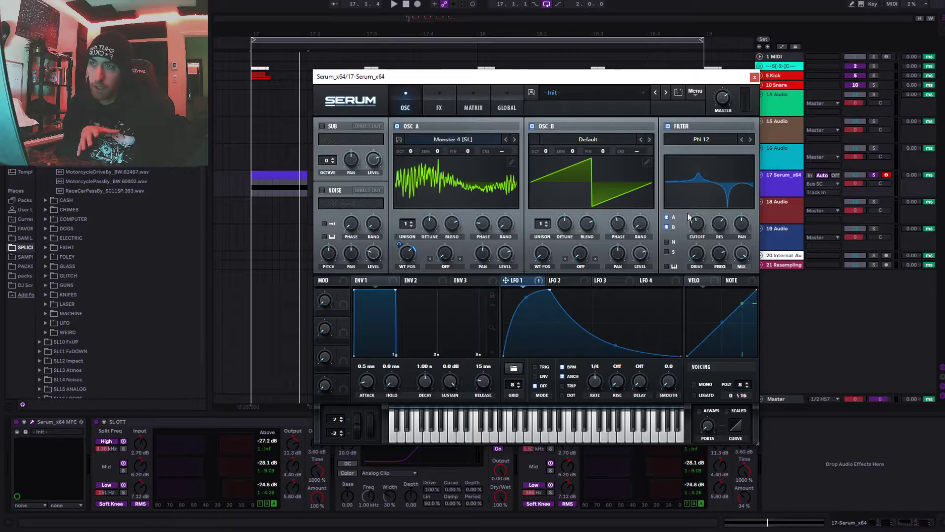
# Switch the filter type to HN 12 and lower its cutoff.
pyautogui.click(689, 138)
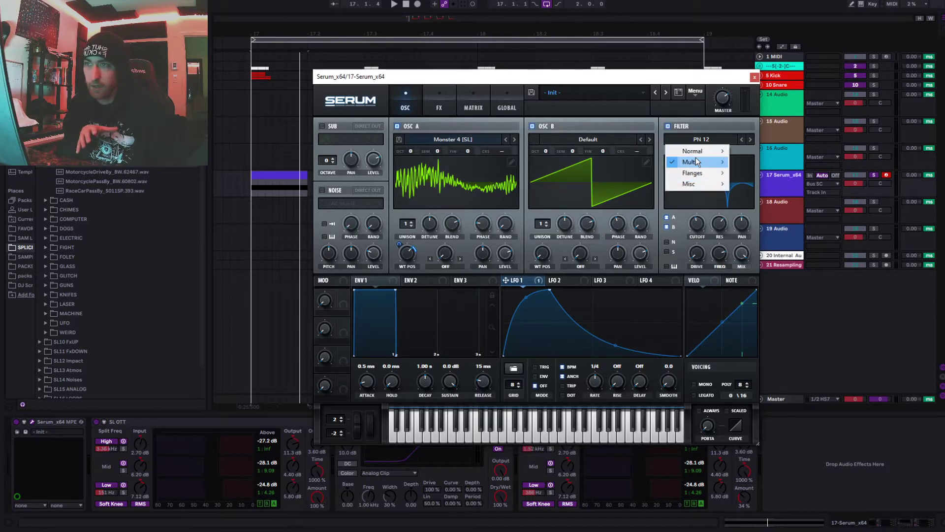
pyautogui.moveTo(696, 158)
pyautogui.click(758, 238)
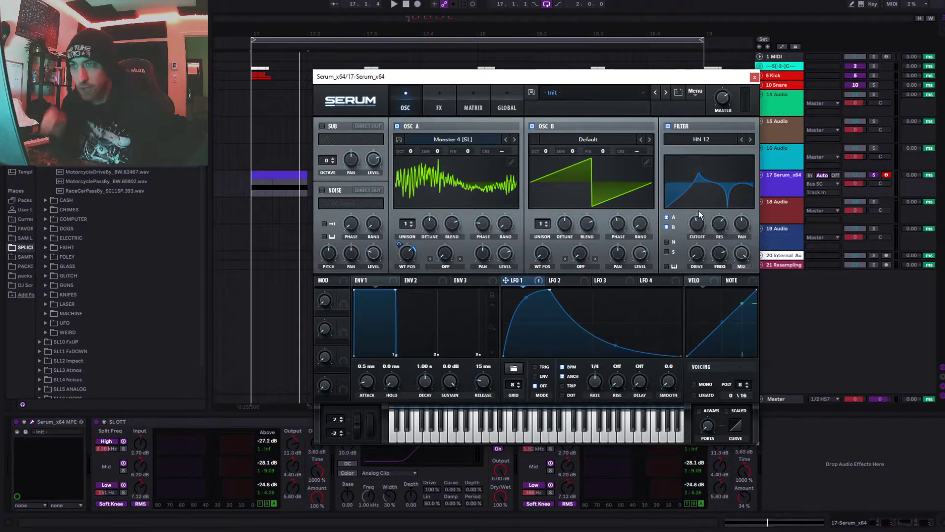
pyautogui.moveTo(696, 224); pyautogui.dragTo(701, 286)
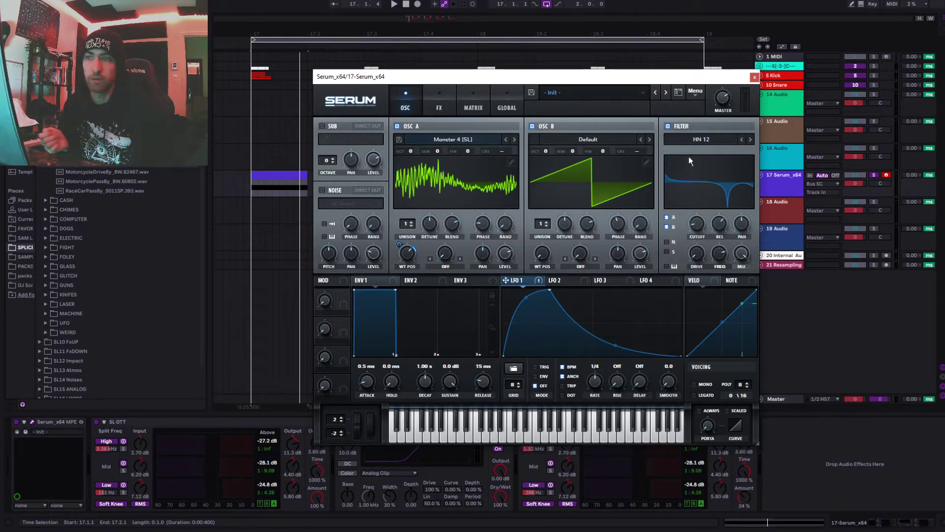
# Switch the filter type back to PN 12 and adjust its cutoff.
pyautogui.click(698, 140)
pyautogui.moveTo(695, 160)
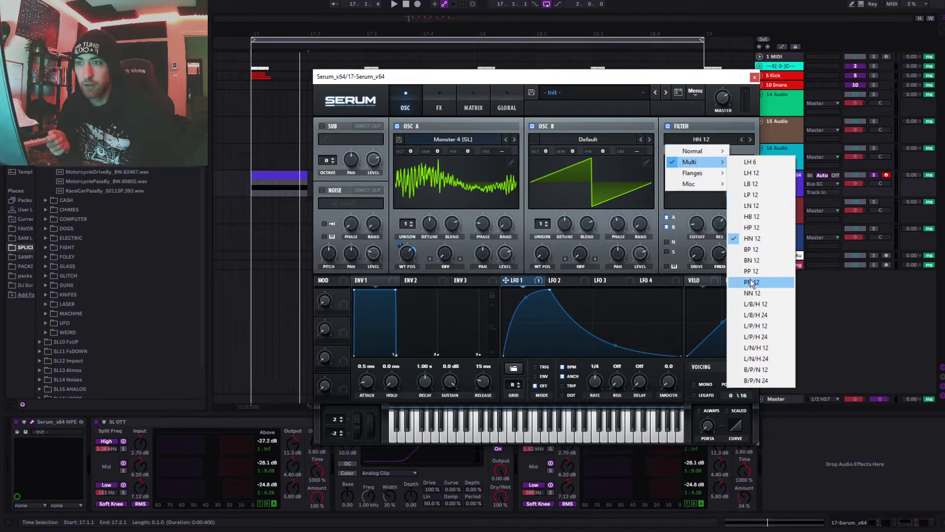
pyautogui.click(770, 279)
pyautogui.moveTo(688, 226); pyautogui.dragTo(700, 187)
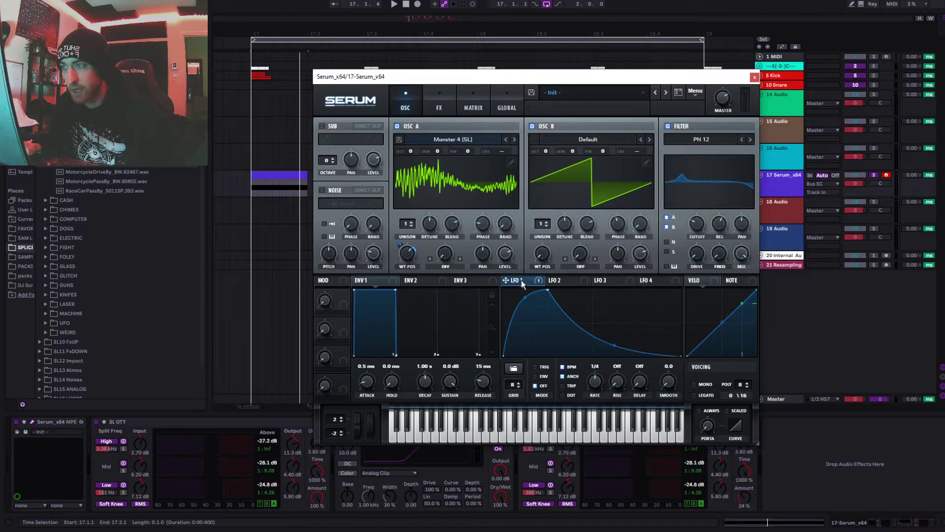
# Assign LFO 1 to the filter's cutoff and second frequency, and adjust Osc A's wavetable position during playback.
pyautogui.moveTo(696, 226); pyautogui.dragTo(688, 237)
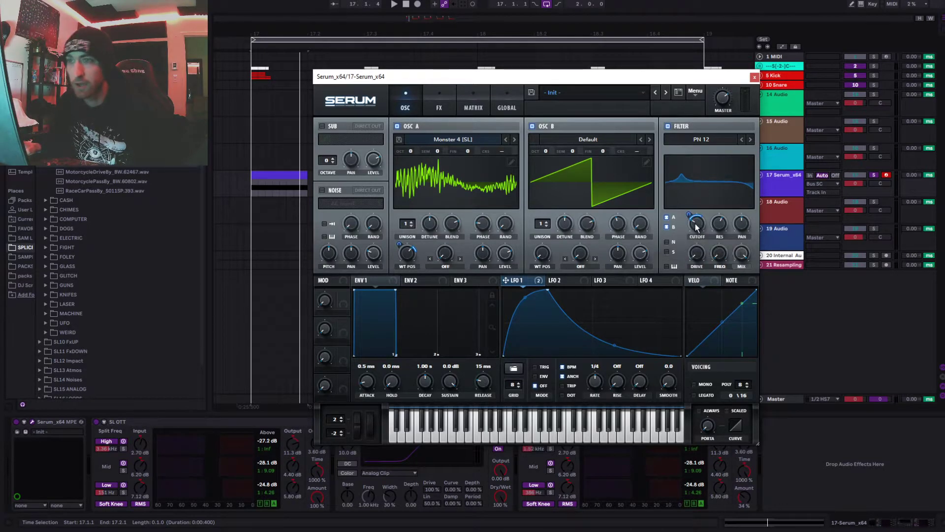
pyautogui.press('space')
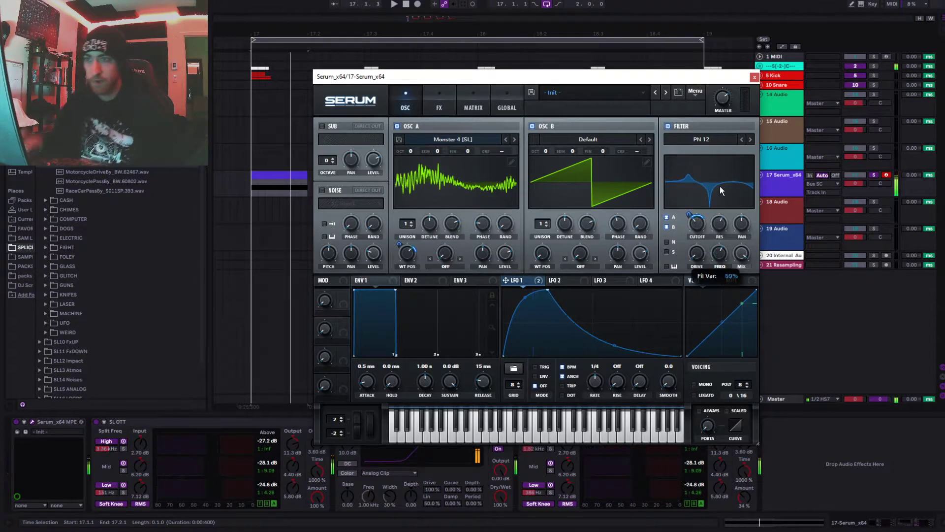
pyautogui.moveTo(555, 279); pyautogui.dragTo(718, 254)
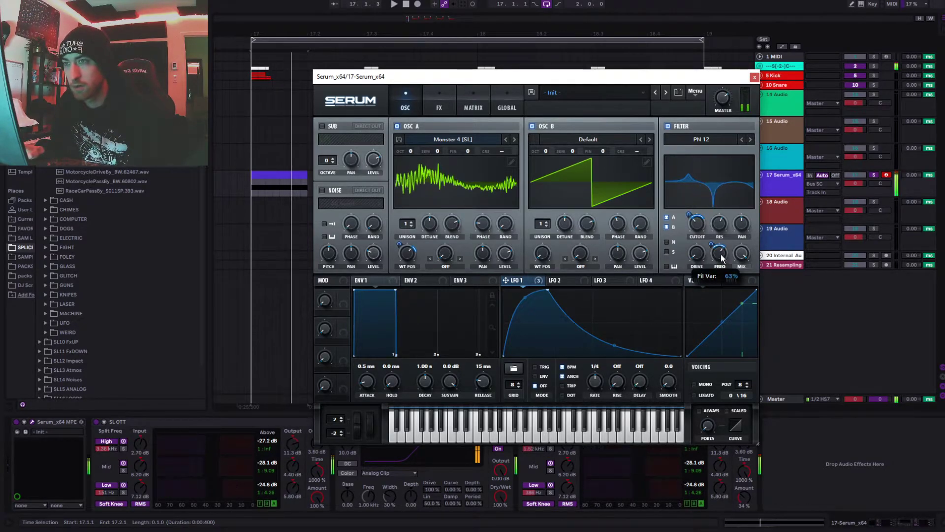
pyautogui.press('space')
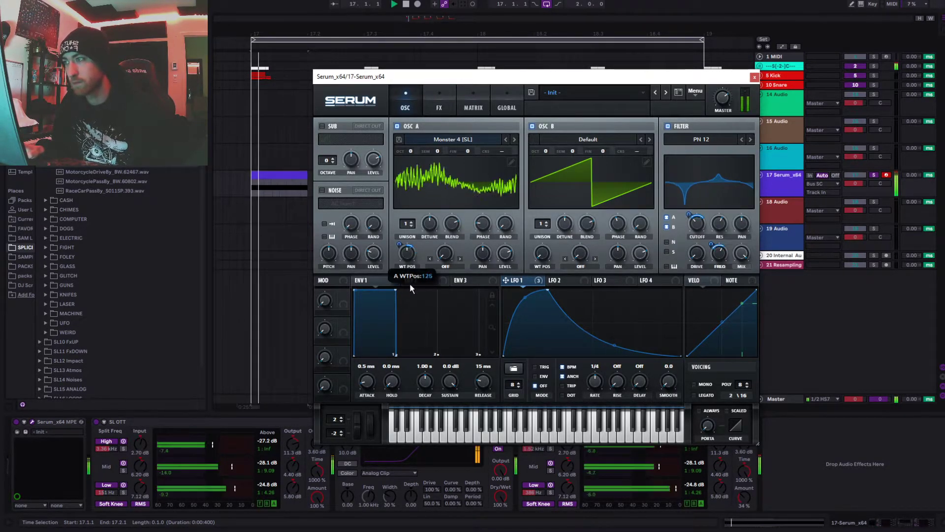
pyautogui.press('space')
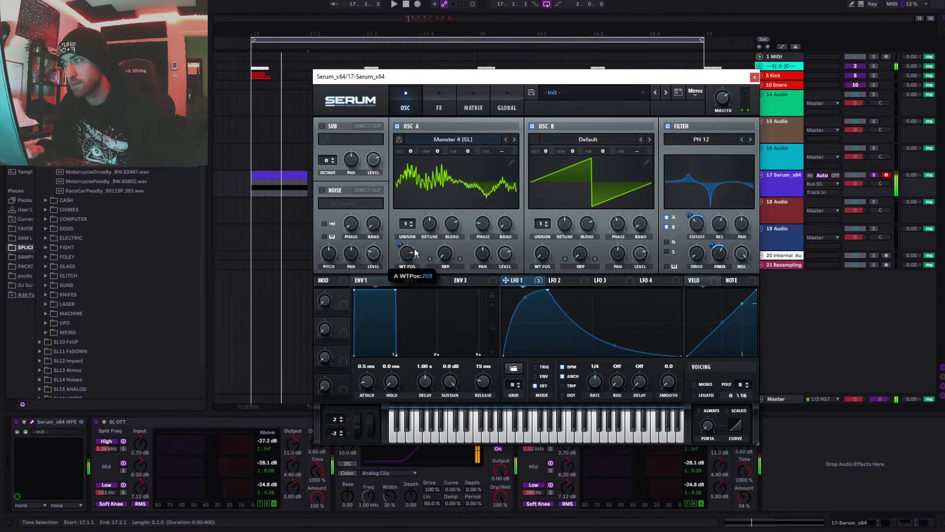
# Try the Remap 1 and Bend - warp modes on Osc A, reproducing the bend in the remap curve for comparison.
pyautogui.click(435, 266)
pyautogui.click(455, 165)
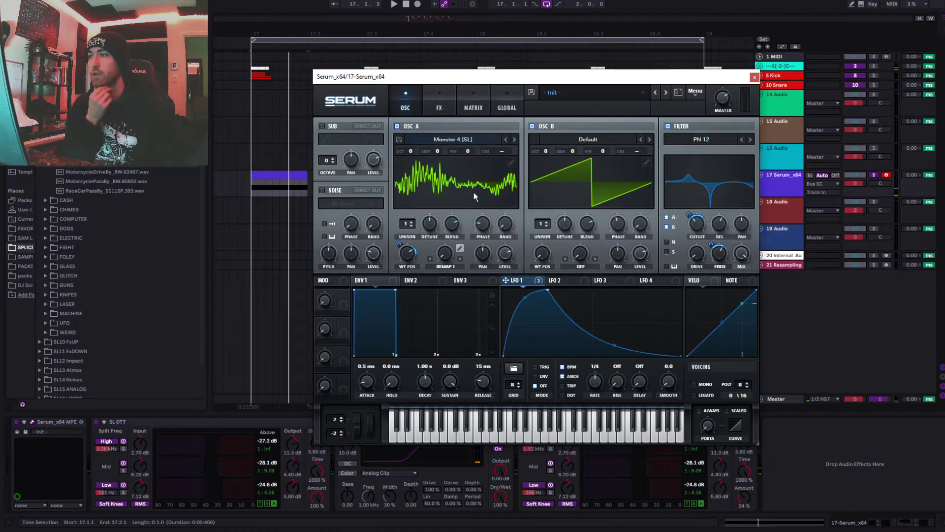
pyautogui.click(461, 249)
pyautogui.moveTo(629, 166)
pyautogui.mouseDown()
pyautogui.moveTo(599, 147)
pyautogui.moveTo(606, 167)
pyautogui.moveTo(639, 159)
pyautogui.mouseUp()
pyautogui.click(438, 267)
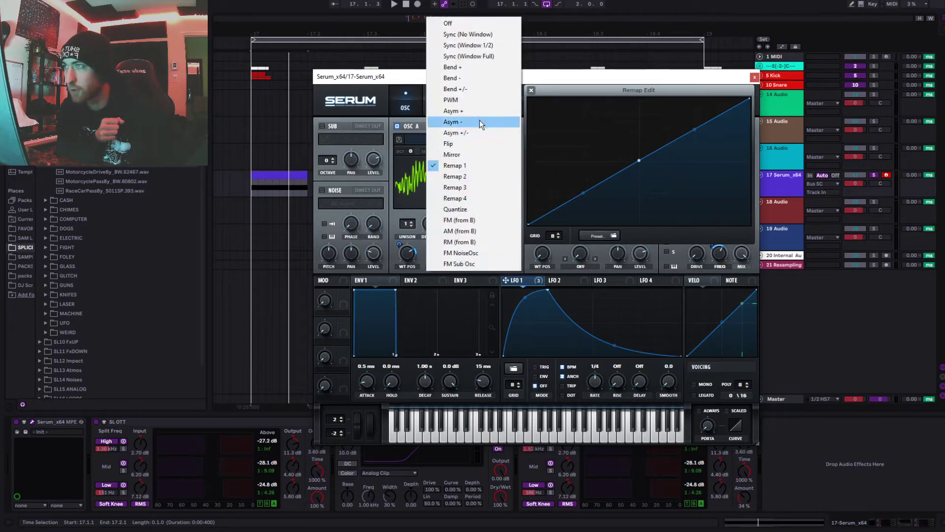
pyautogui.click(472, 79)
pyautogui.moveTo(638, 160); pyautogui.dragTo(584, 120)
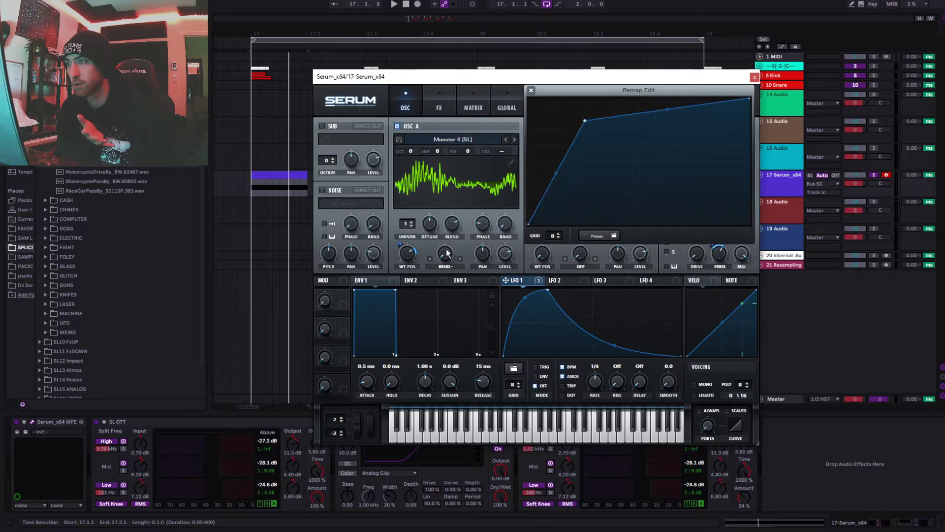
pyautogui.click(531, 90)
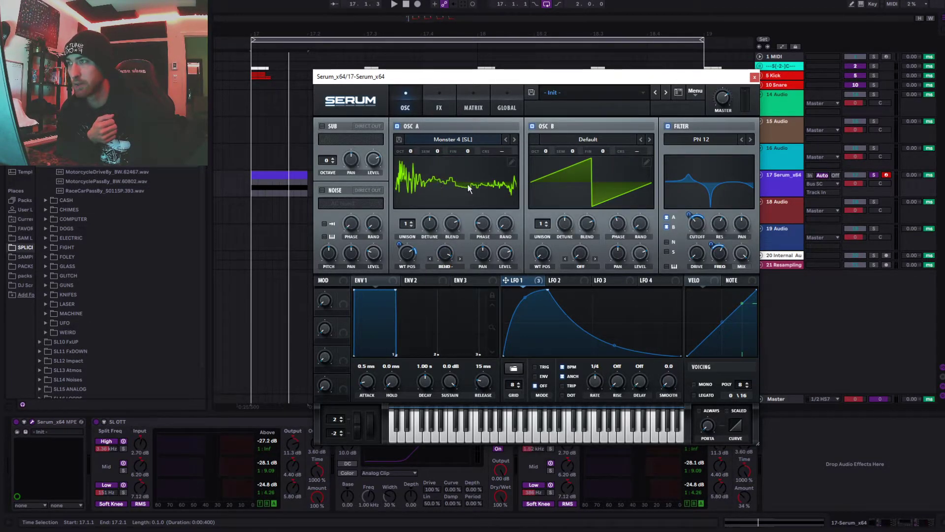
# Set Osc A's warp mode to Remap 1 and open its remap editor.
pyautogui.click(447, 266)
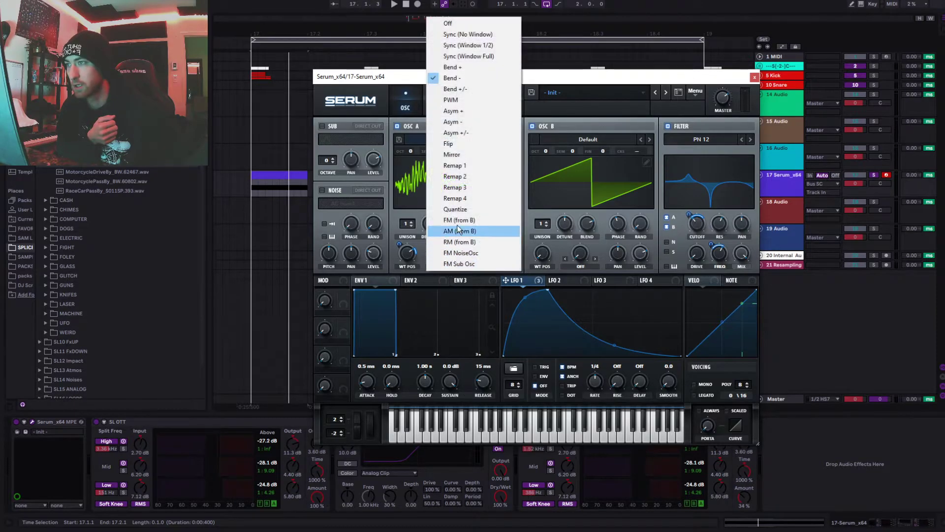
pyautogui.click(460, 167)
pyautogui.click(460, 248)
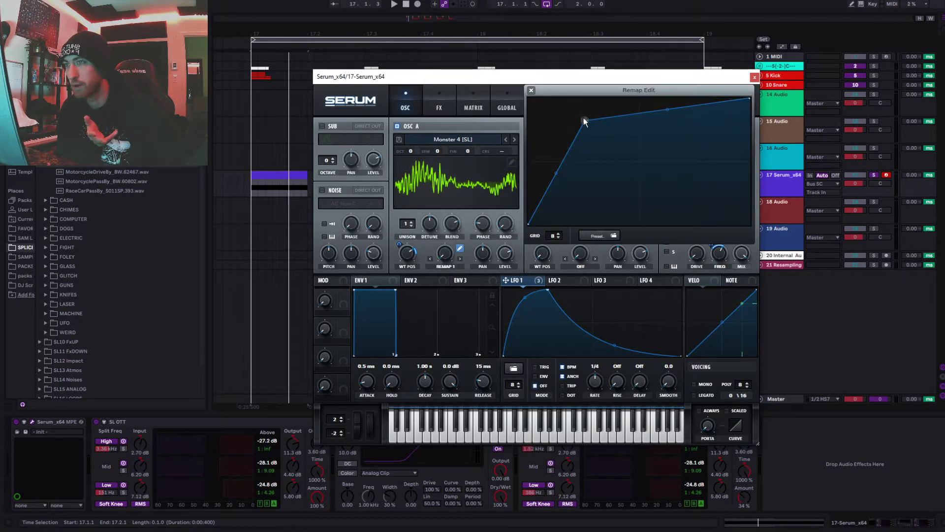
# Demonstrate an S-shaped remap curve and its inverse on Osc A, raising the warp amount to show the effect.
pyautogui.moveTo(585, 120); pyautogui.dragTo(640, 160)
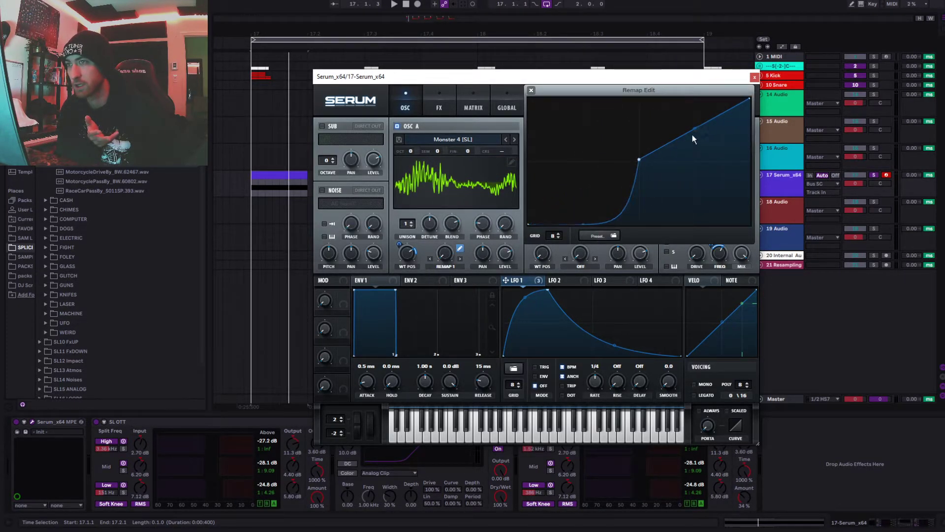
pyautogui.moveTo(693, 130); pyautogui.dragTo(655, 98)
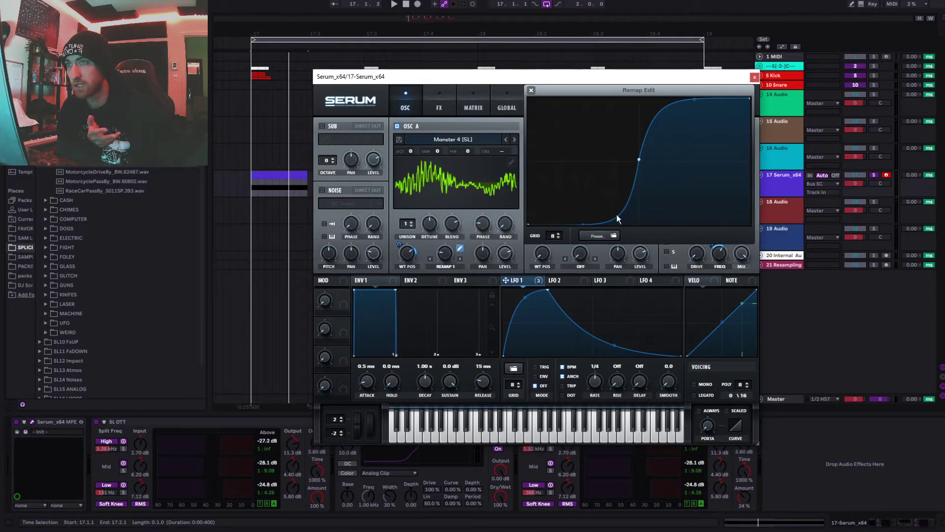
pyautogui.moveTo(582, 221); pyautogui.dragTo(562, 138)
pyautogui.moveTo(698, 99); pyautogui.dragTo(694, 157)
pyautogui.moveTo(445, 254); pyautogui.dragTo(454, 190)
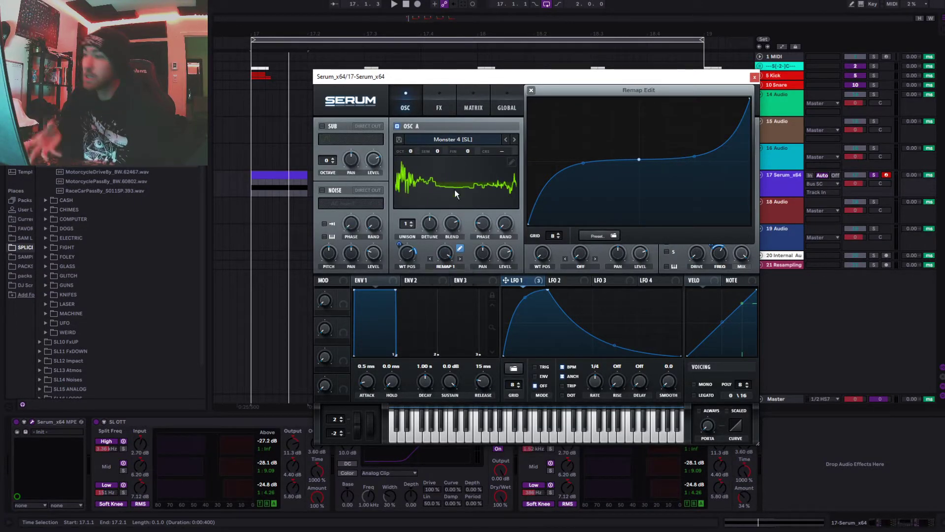
pyautogui.click(450, 266)
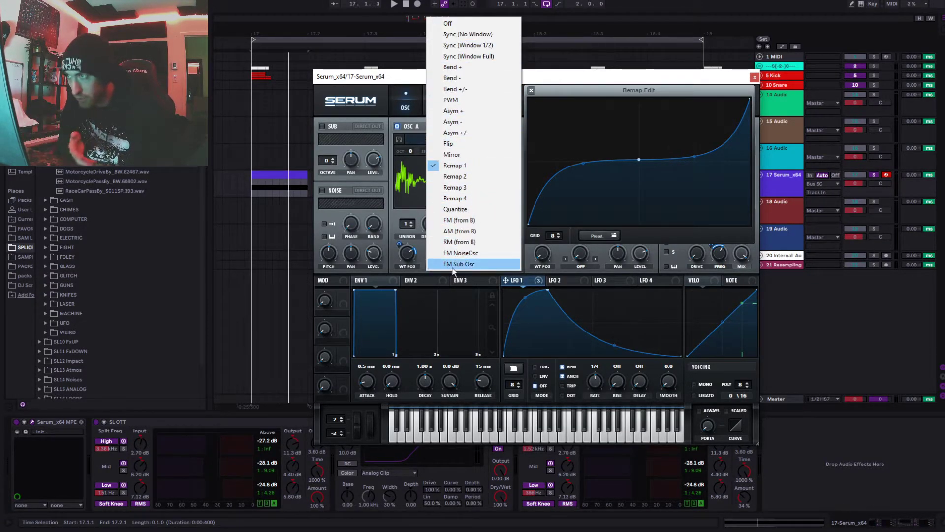
pyautogui.click(426, 272)
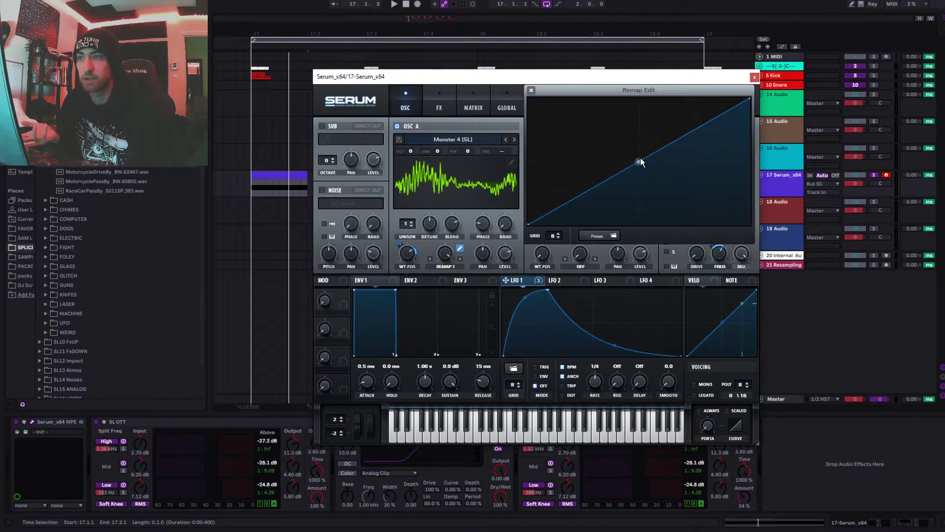
# Draw a zigzag remap curve with alternating peaks and valleys for Osc A and turn its warp amount down.
pyautogui.moveTo(639, 159); pyautogui.dragTo(639, 101)
pyautogui.moveTo(556, 119); pyautogui.dragTo(592, 187)
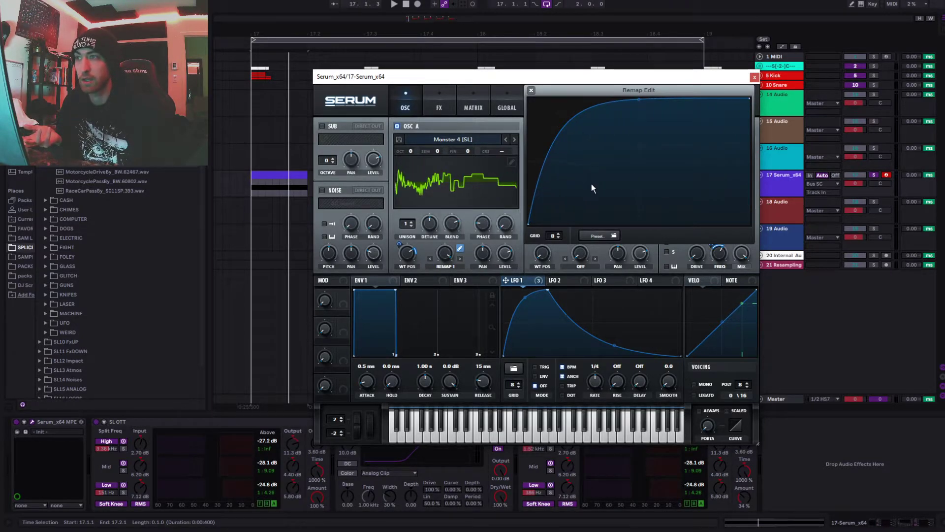
pyautogui.doubleClick(672, 211)
pyautogui.doubleClick(582, 136)
pyautogui.doubleClick(616, 215)
pyautogui.moveTo(639, 100); pyautogui.dragTo(643, 124)
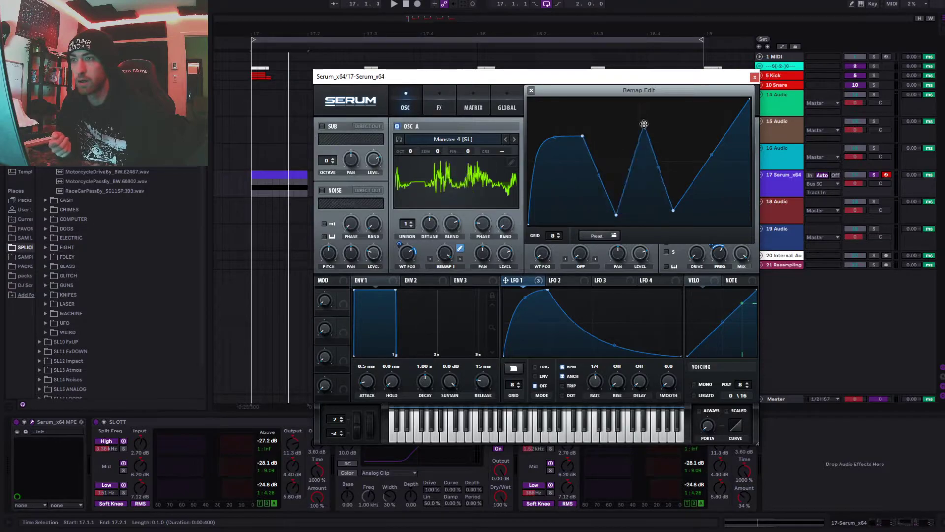
pyautogui.moveTo(443, 250); pyautogui.dragTo(451, 313)
# Assign LFO 1 to Osc A's warp amount and close the remap editor.
pyautogui.press('space')
pyautogui.moveTo(505, 280); pyautogui.dragTo(448, 250)
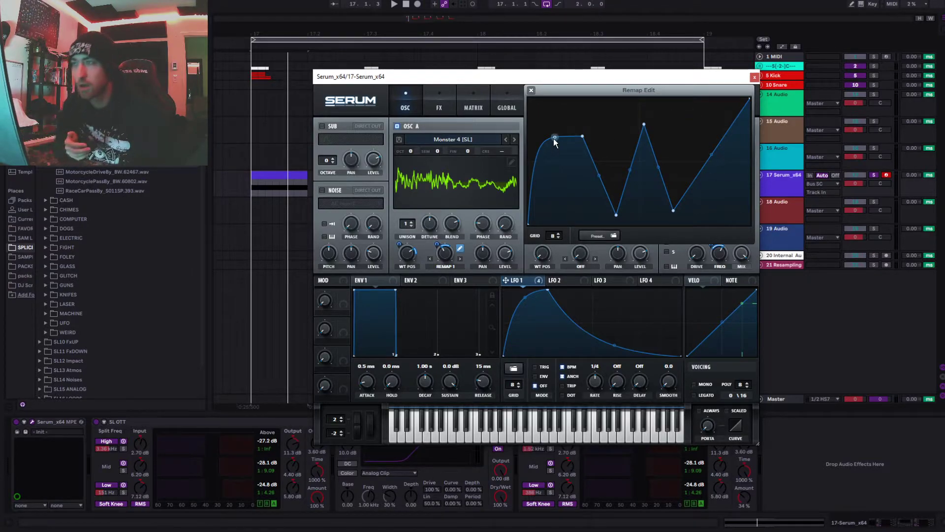
pyautogui.click(531, 90)
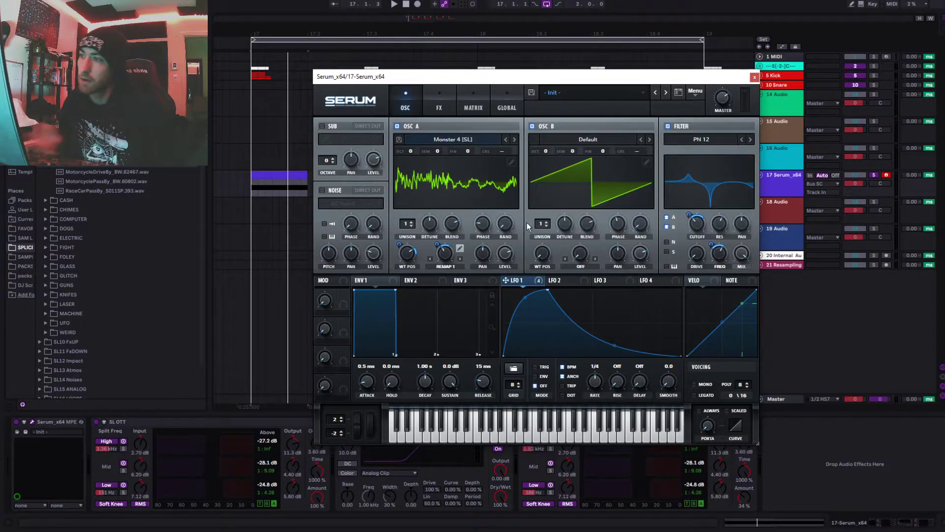
# Adjust Osc A's phase, play the clip, and move the Serum window up clear of the effects chain.
pyautogui.moveTo(483, 224)
pyautogui.mouseDown()
pyautogui.moveTo(486, 138)
pyautogui.moveTo(493, 223)
pyautogui.mouseUp()
pyautogui.press('space')
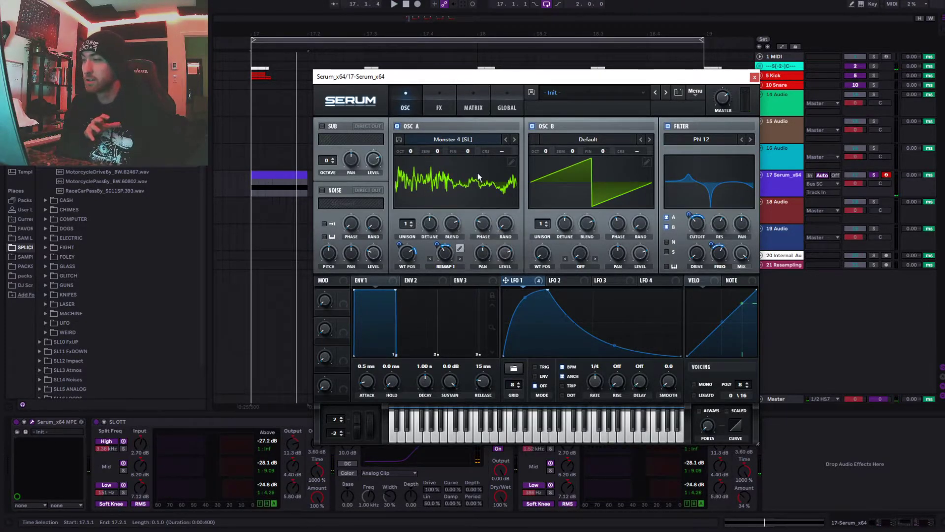
pyautogui.moveTo(486, 76); pyautogui.dragTo(487, 46)
# Audition different Saturator drive levels and Osc A phase positions during playback, settling the drive at 22.3 dB.
pyautogui.moveTo(347, 444); pyautogui.dragTo(347, 420)
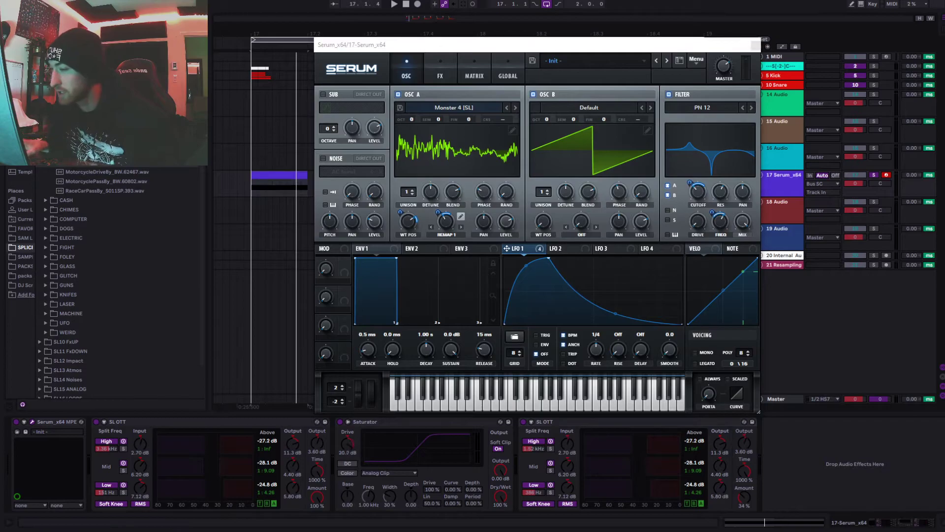
pyautogui.press('space')
pyautogui.moveTo(494, 193)
pyautogui.mouseDown()
pyautogui.moveTo(489, 140)
pyautogui.moveTo(487, 196)
pyautogui.mouseUp()
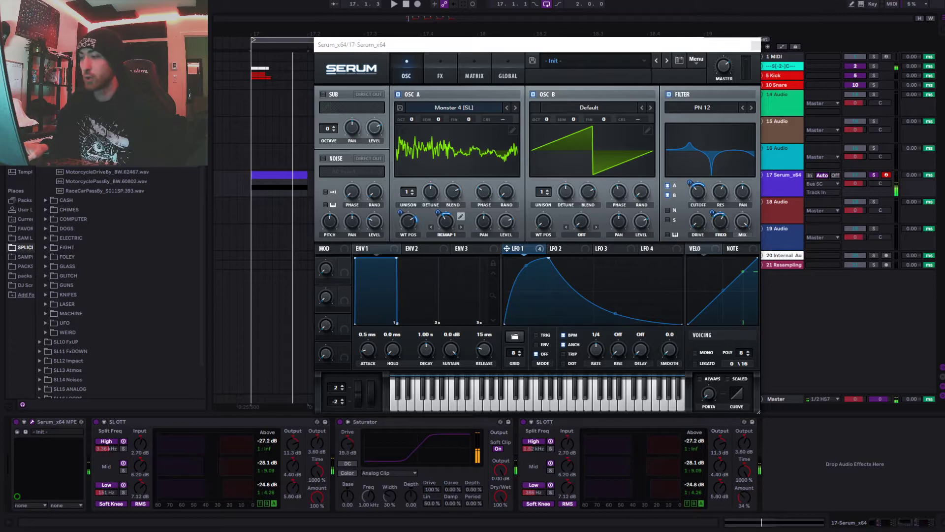
pyautogui.click(502, 195)
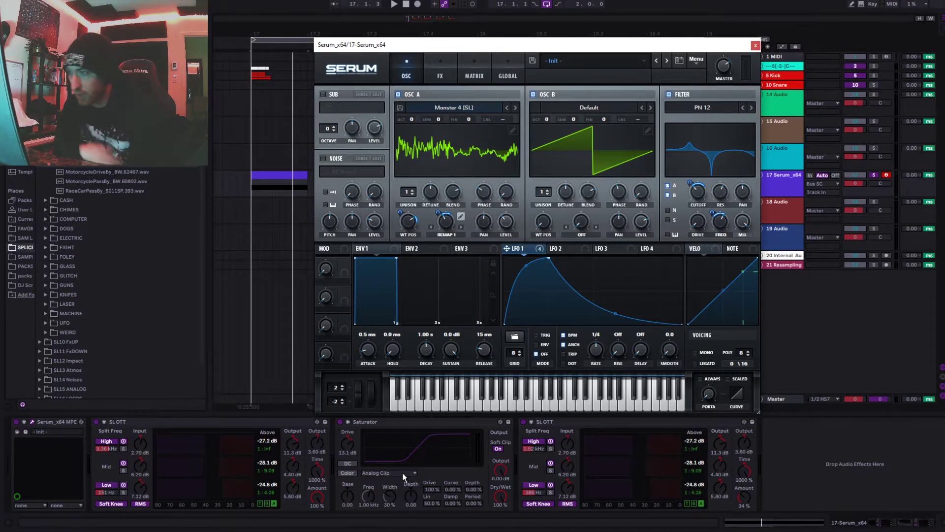
pyautogui.moveTo(352, 454); pyautogui.dragTo(352, 462)
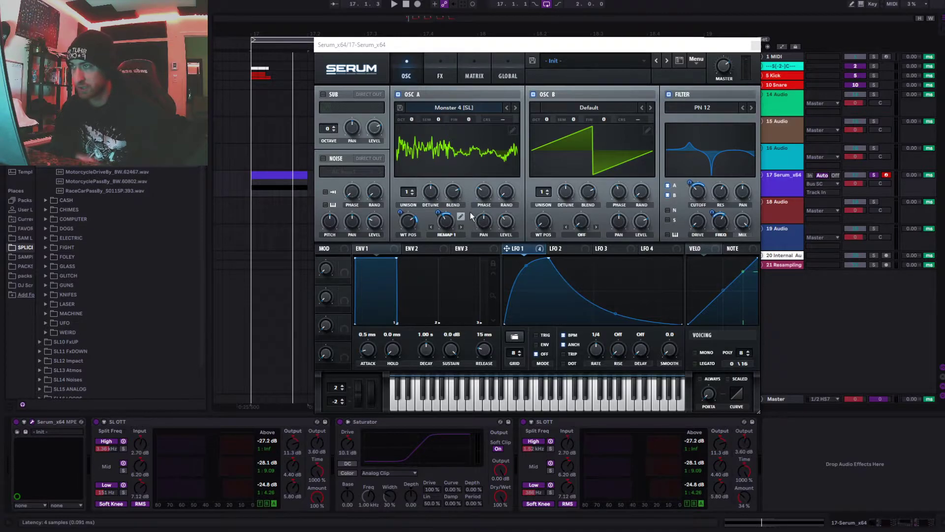
pyautogui.press('space')
pyautogui.moveTo(347, 448); pyautogui.dragTo(347, 438)
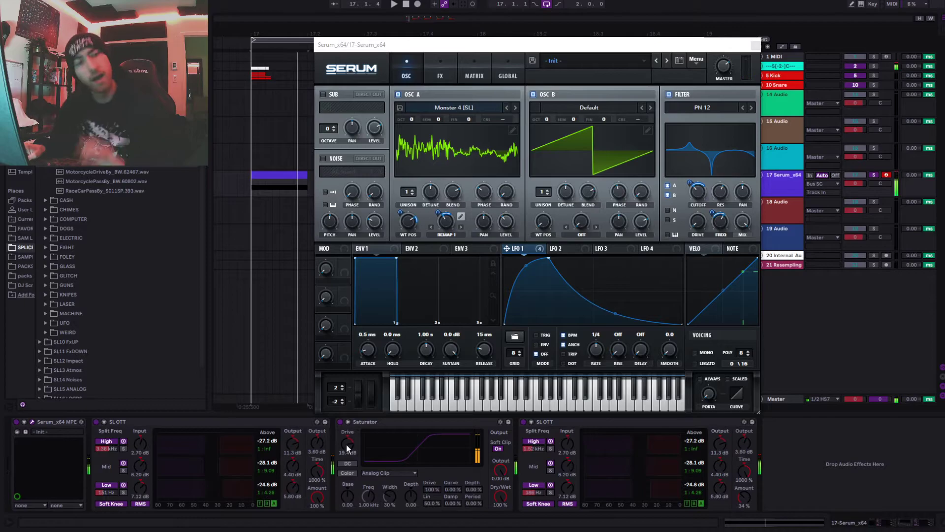
pyautogui.press('space')
pyautogui.moveTo(347, 438); pyautogui.dragTo(347, 434)
pyautogui.press('space')
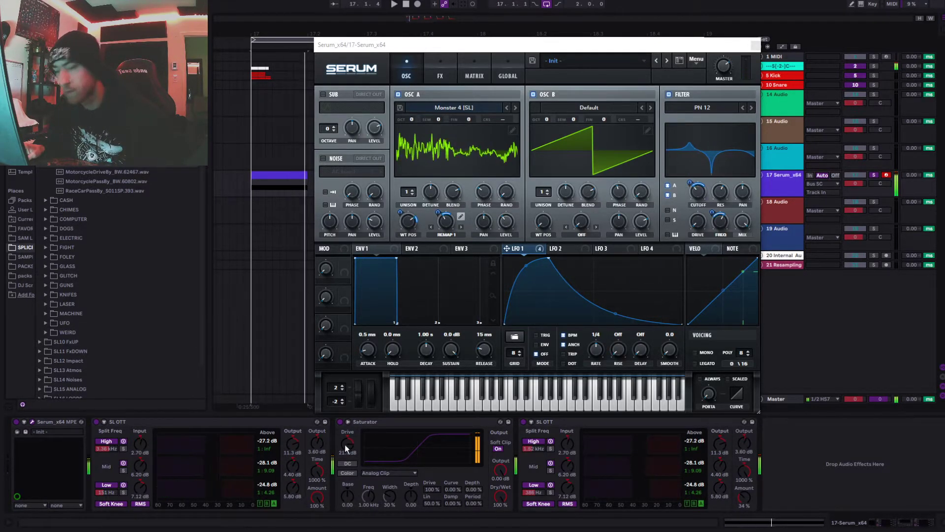
pyautogui.press('space')
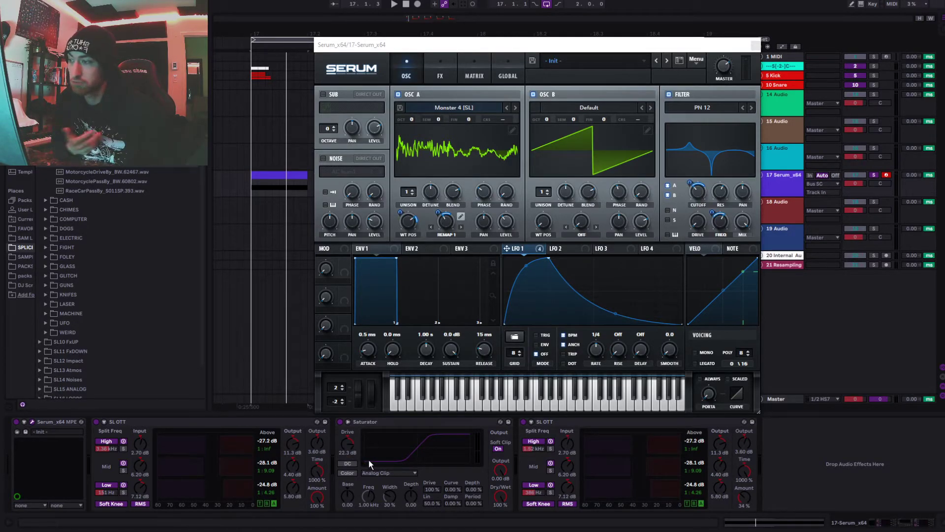
# Enable mono voicing in Serum and collapse the Saturator and SL OTT devices in the chain.
pyautogui.click(707, 353)
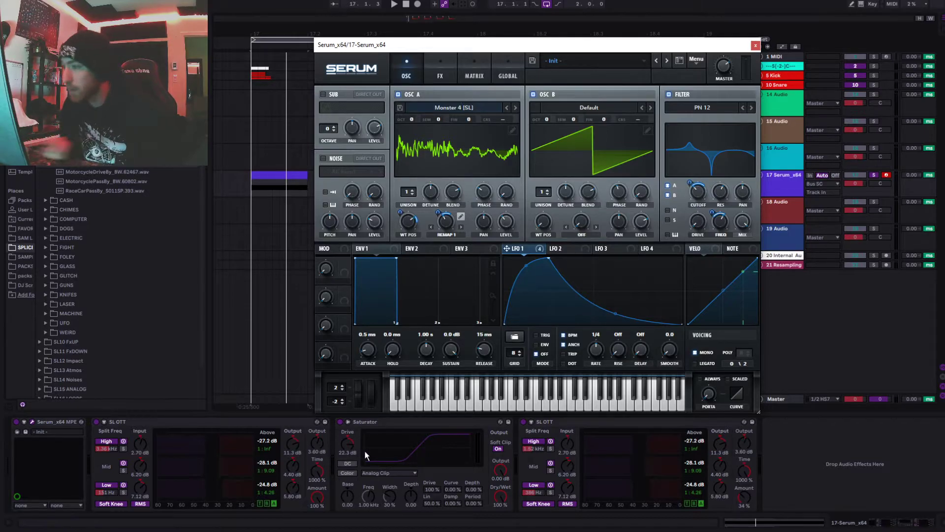
pyautogui.doubleClick(367, 421)
pyautogui.doubleClick(268, 421)
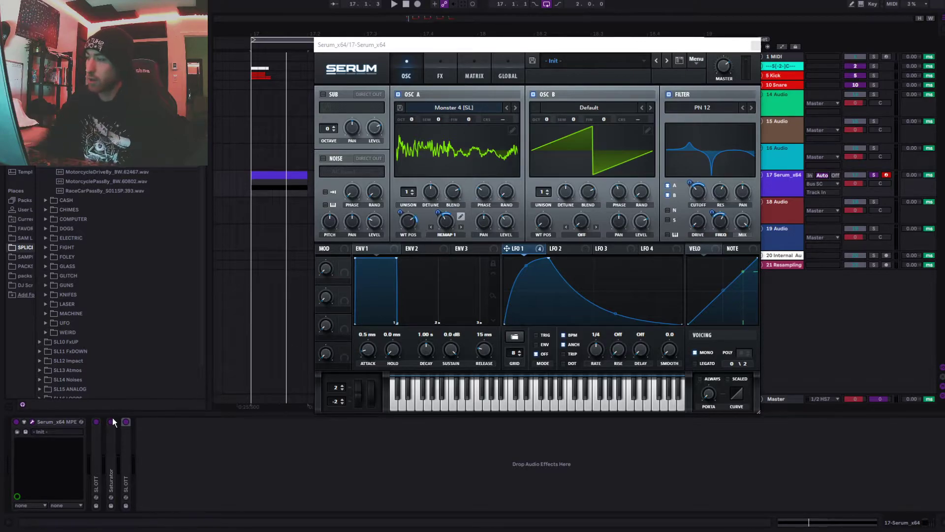
# Fine-tune the filter's cutoff and set its second frequency to 50% while playing the clip.
pyautogui.click(464, 184)
pyautogui.press('space')
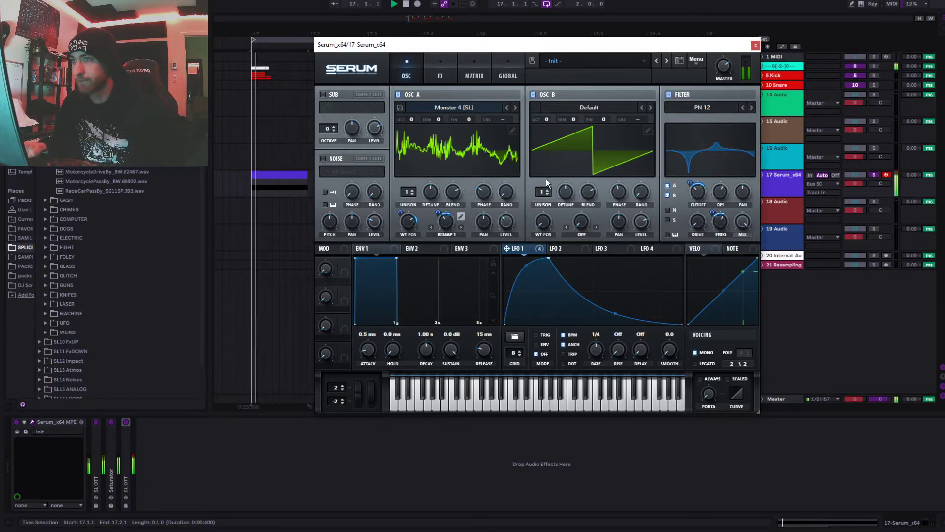
pyautogui.moveTo(693, 187)
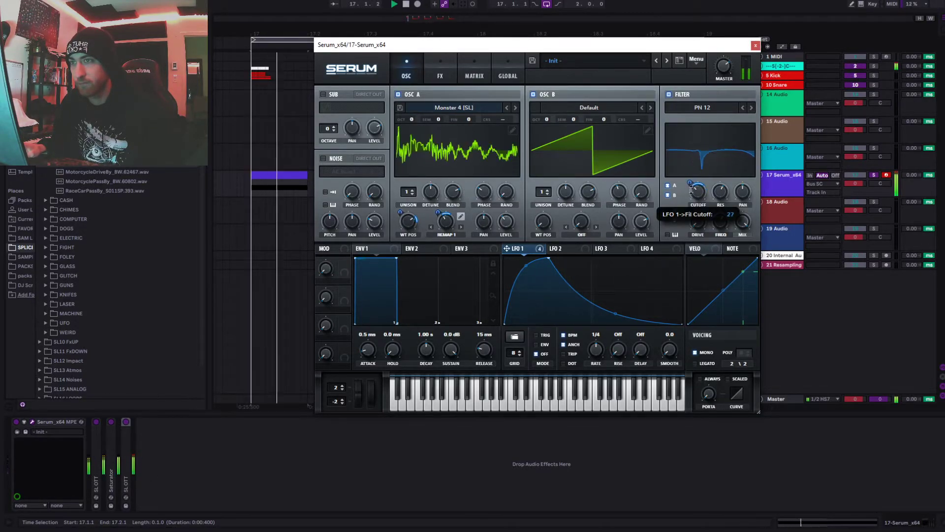
pyautogui.moveTo(695, 197); pyautogui.dragTo(695, 191)
pyautogui.moveTo(718, 233)
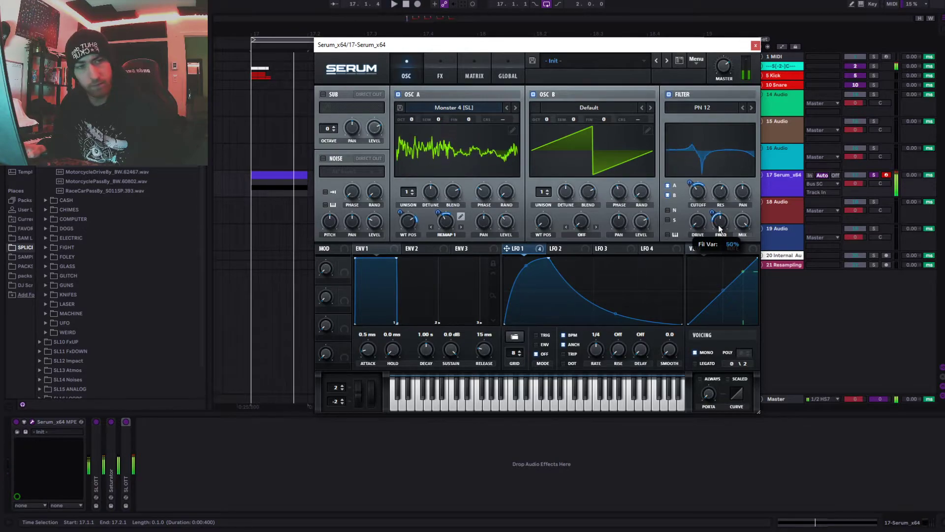
# Adjust the filter's second frequency, and enable Serum's Hyper/Dimension effect with Hyper set to 7 unison voices and retrigger on.
pyautogui.moveTo(719, 224); pyautogui.dragTo(723, 195)
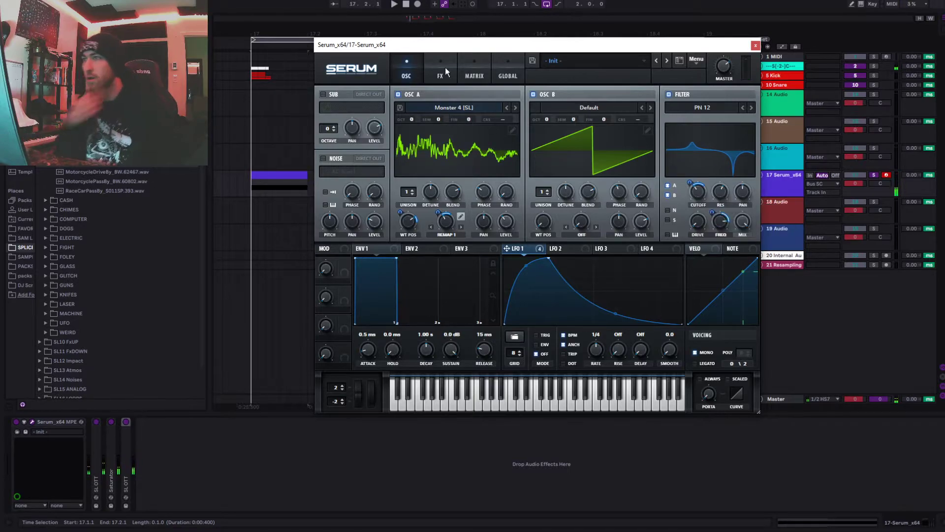
pyautogui.click(446, 75)
pyautogui.click(327, 96)
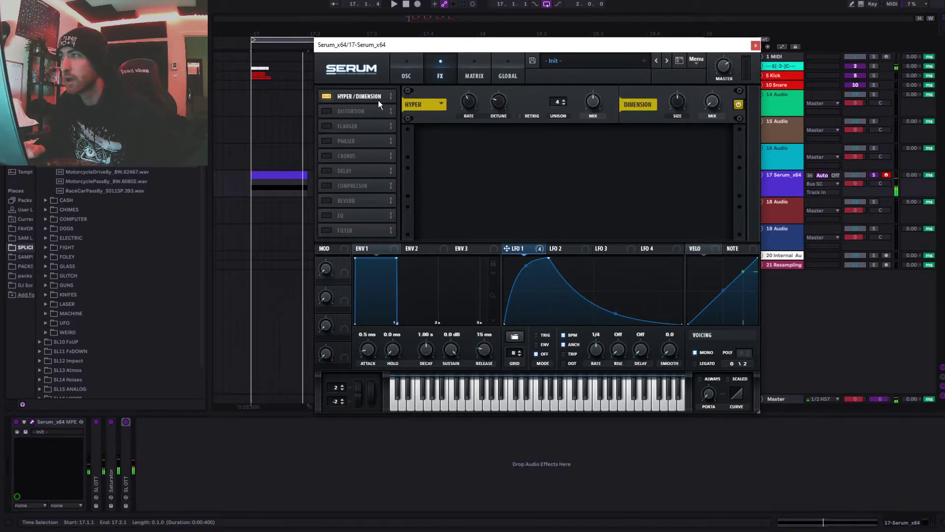
pyautogui.click(423, 107)
pyautogui.click(454, 115)
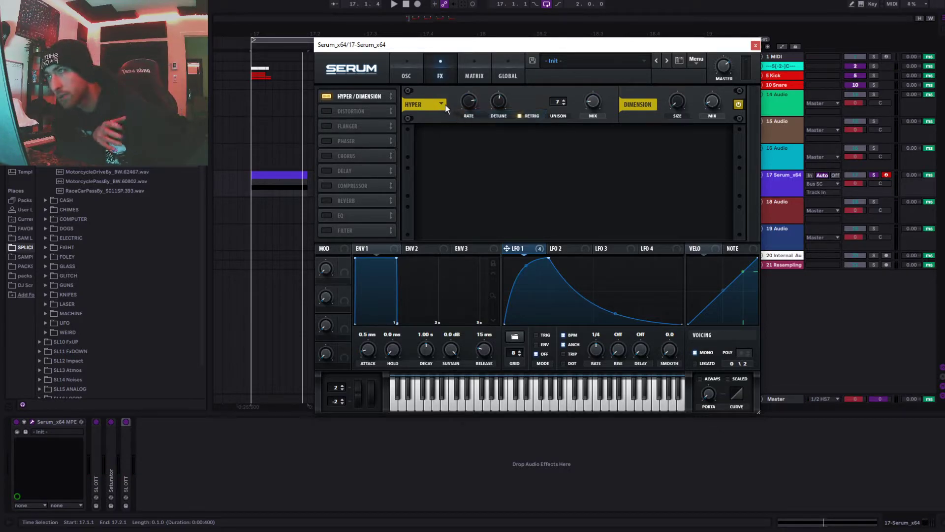
# Review the Hyper module's preset options and play the clip with the effect enabled.
pyautogui.click(447, 105)
pyautogui.click(508, 104)
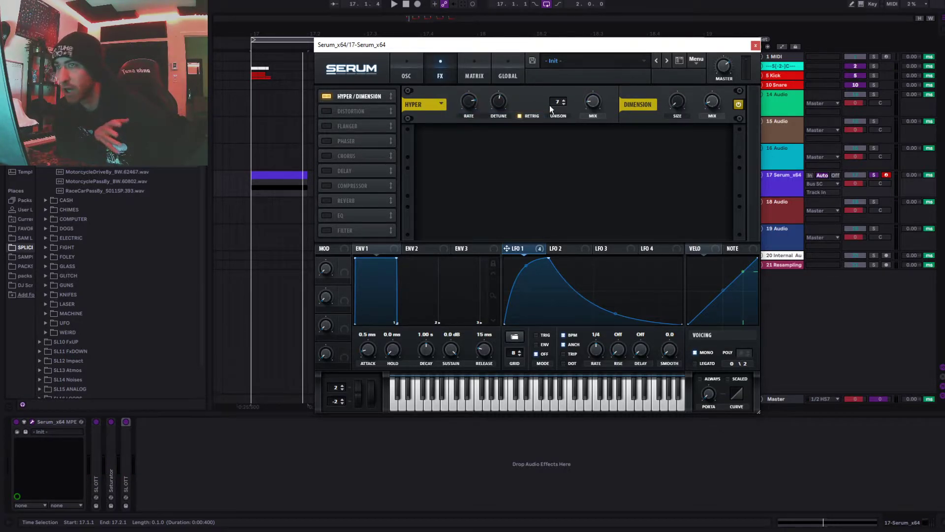
pyautogui.click(443, 107)
pyautogui.click(463, 145)
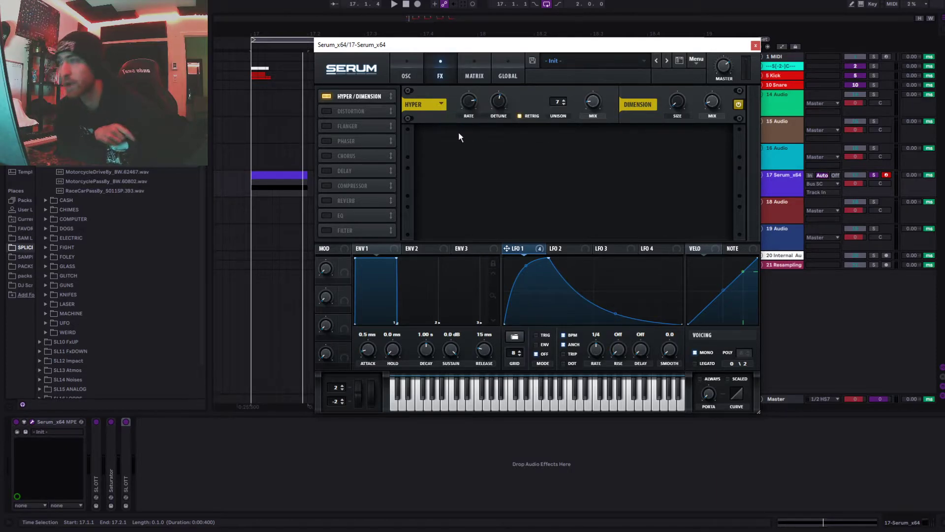
pyautogui.click(442, 108)
pyautogui.click(542, 111)
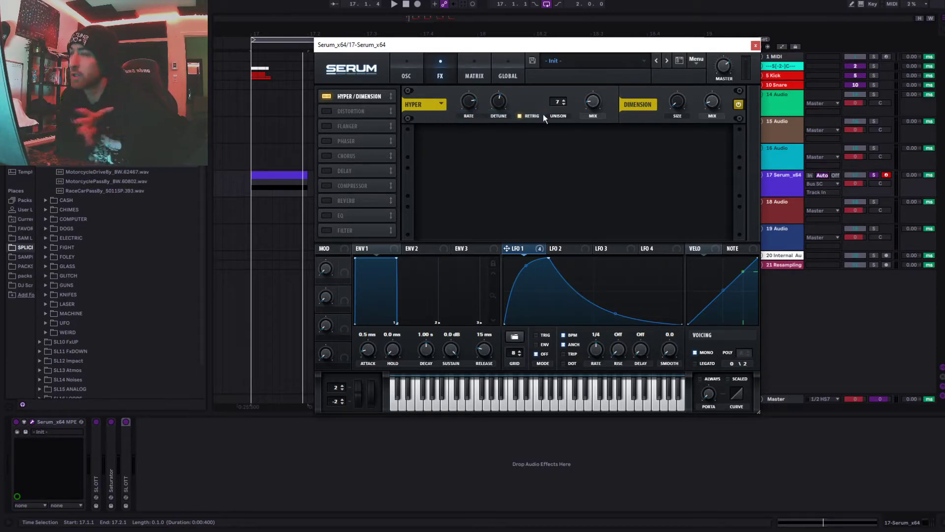
pyautogui.press('space')
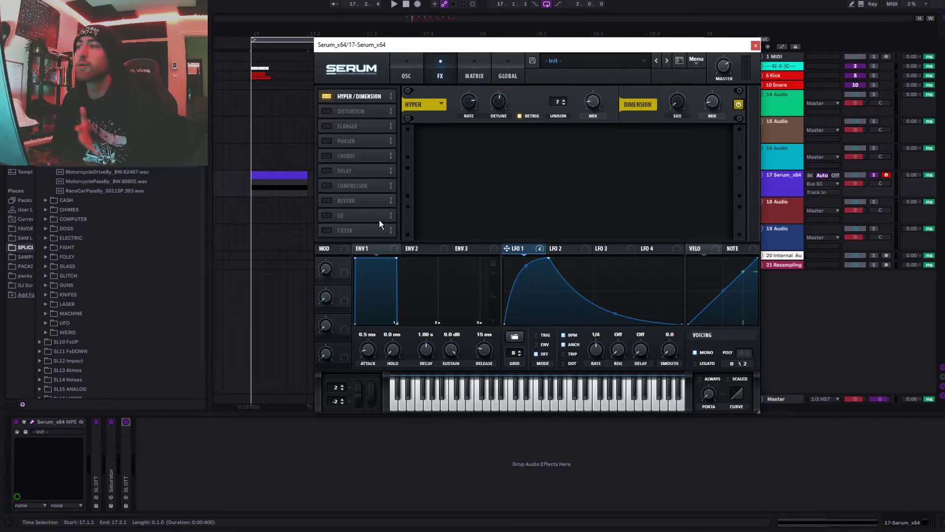
# Enable Serum's EQ effect with both bands as peaks, and modulate the low band's frequency with LFO 1 during playback.
pyautogui.click(328, 214)
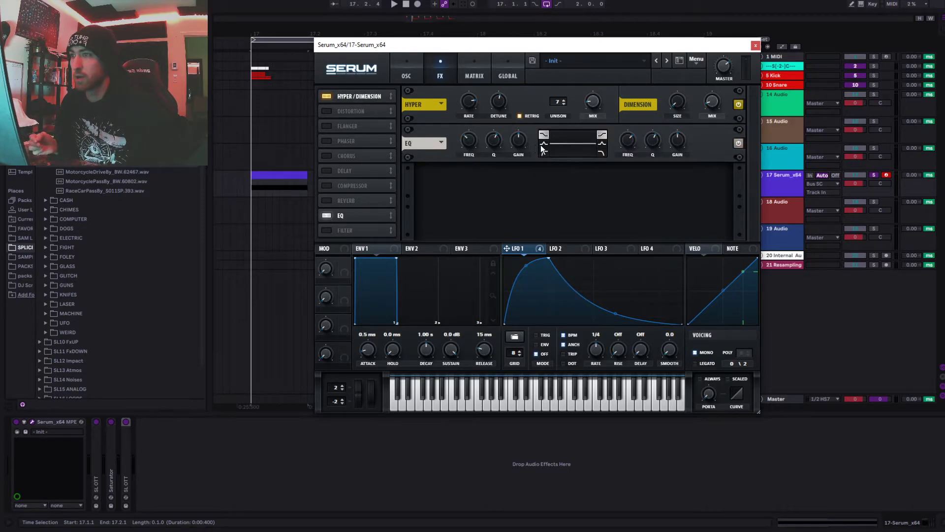
pyautogui.click(605, 143)
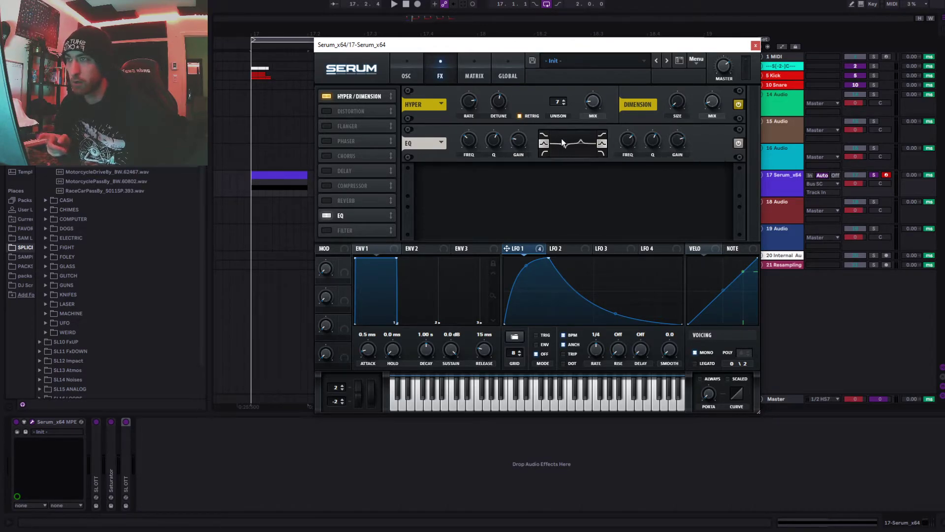
pyautogui.moveTo(507, 248); pyautogui.dragTo(462, 141)
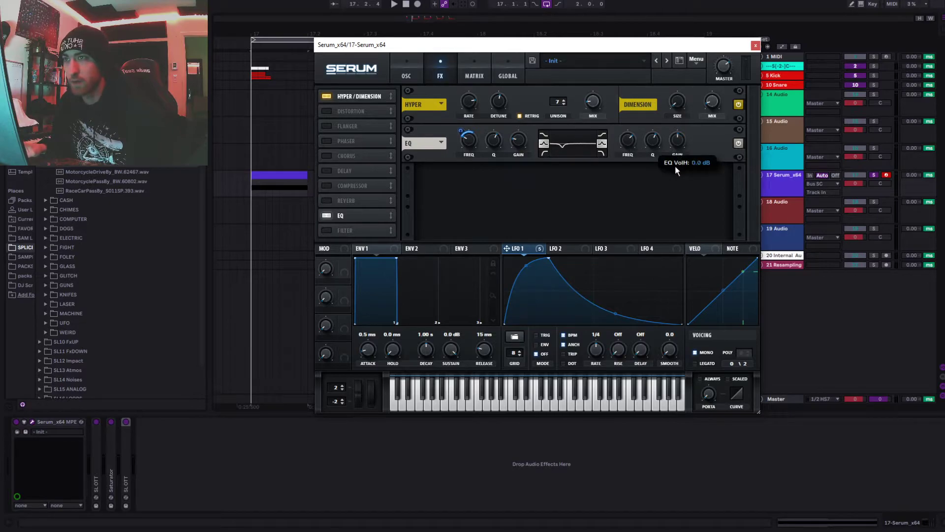
pyautogui.press('space')
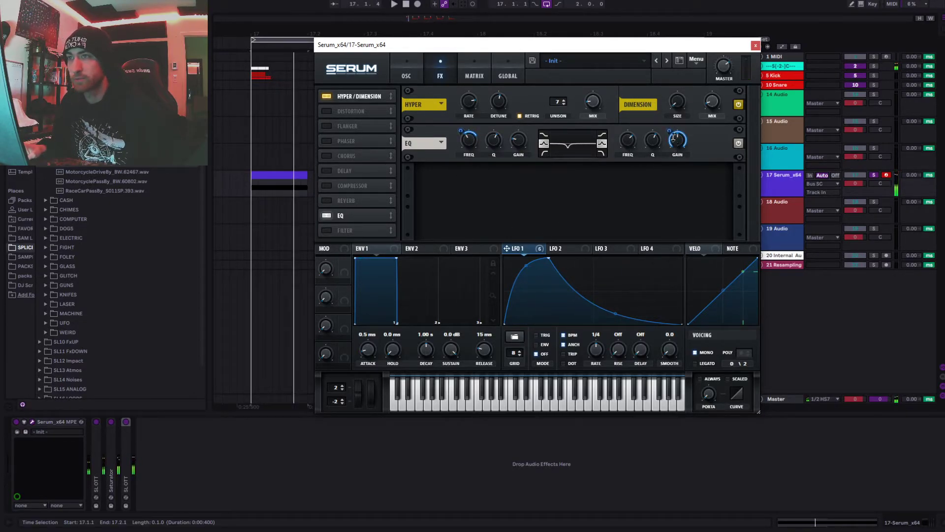
# Clear the modulation on the EQ's high-band gain, and route LFO 1 to the high band's frequency and gain.
pyautogui.rightClick(675, 139)
pyautogui.click(702, 177)
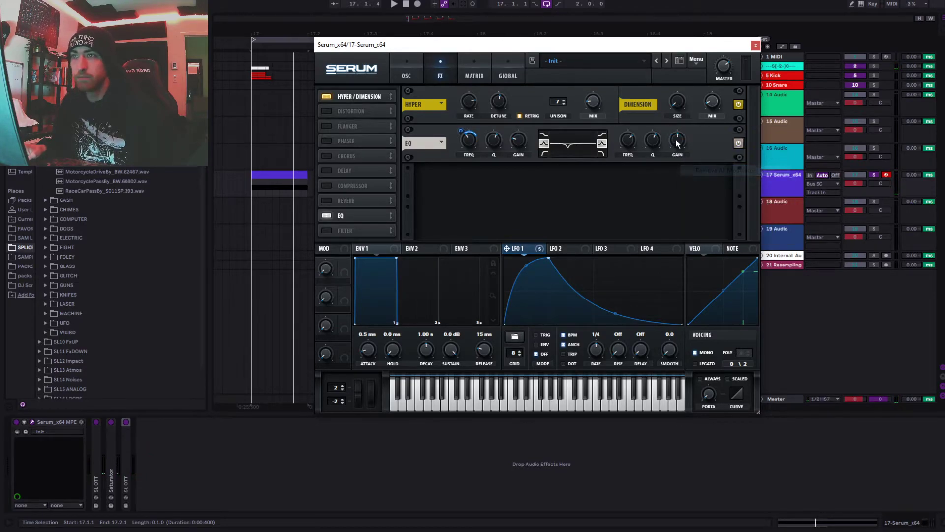
pyautogui.moveTo(506, 248); pyautogui.dragTo(618, 163)
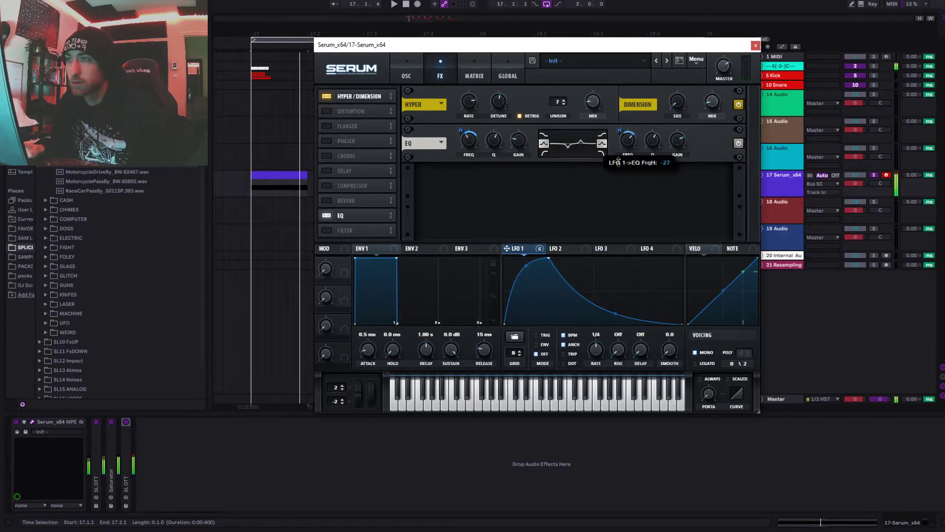
pyautogui.moveTo(617, 165); pyautogui.dragTo(623, 130)
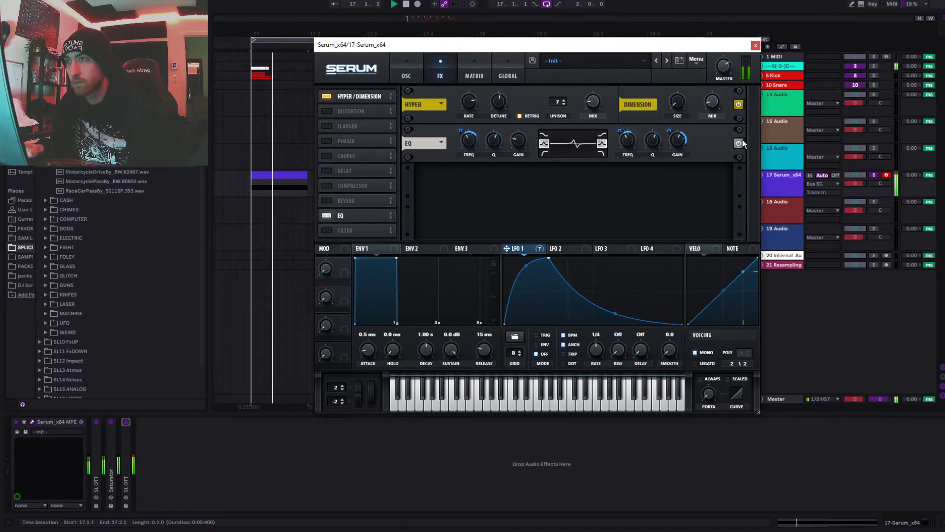
# Stop playback and move the EQ directly after Hyper/Dimension in Serum's effects order.
pyautogui.press('space')
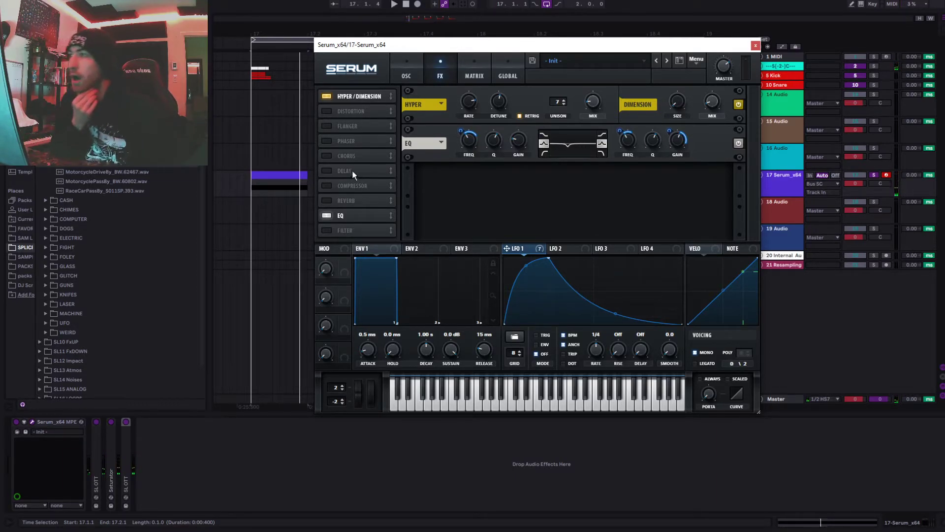
pyautogui.moveTo(341, 213); pyautogui.dragTo(360, 107)
# Try Tube distortion after Serum's EQ, raising the drive and setting the mix to 71% during playback.
pyautogui.click(326, 126)
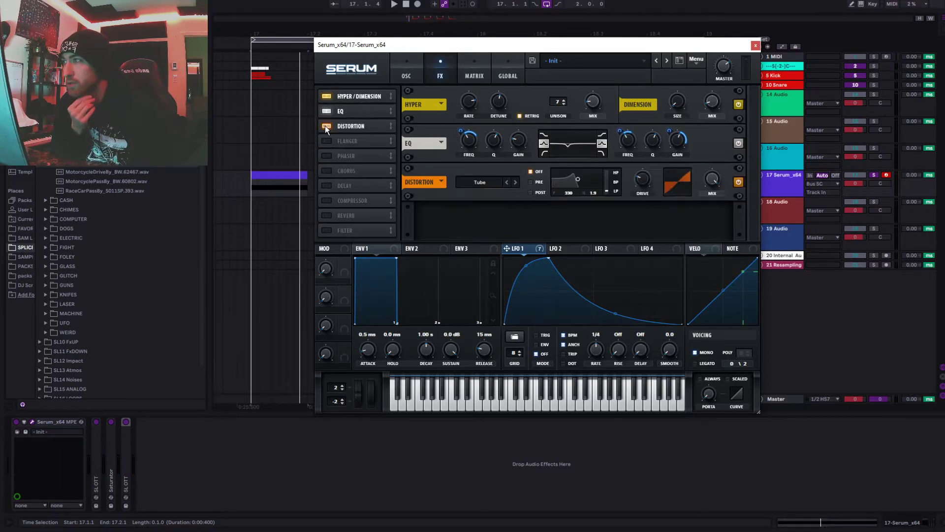
pyautogui.press('space')
pyautogui.moveTo(640, 173); pyautogui.dragTo(661, 147)
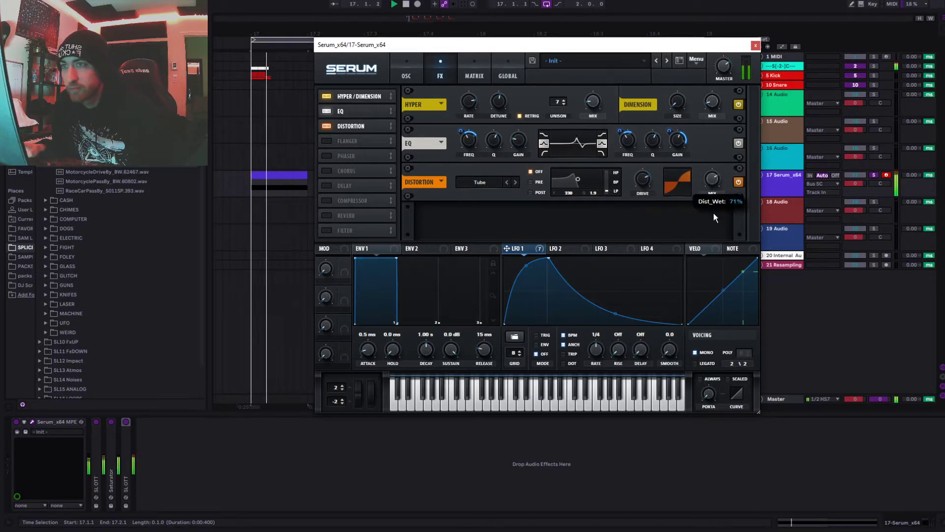
pyautogui.press('space')
pyautogui.click(327, 127)
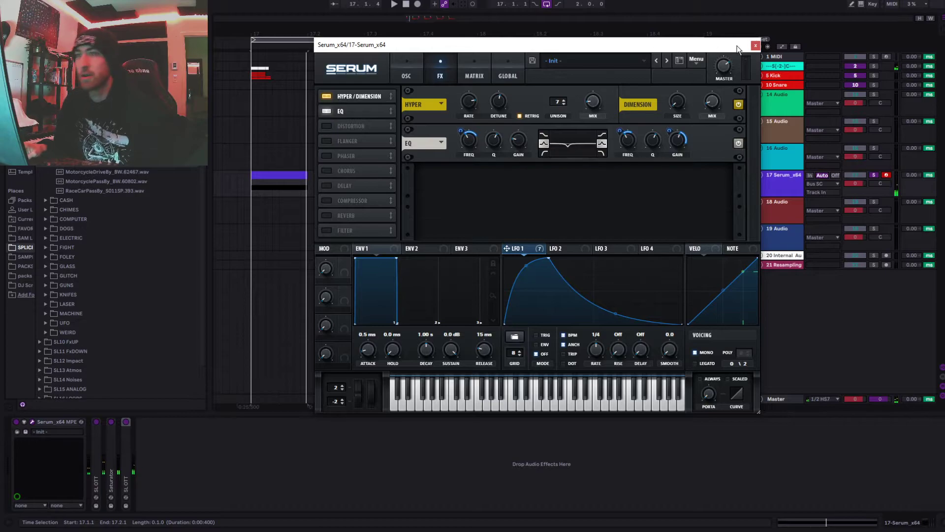
# Close the Serum window and add a default EQ Eight at the end of track 17's device chain.
pyautogui.click(755, 45)
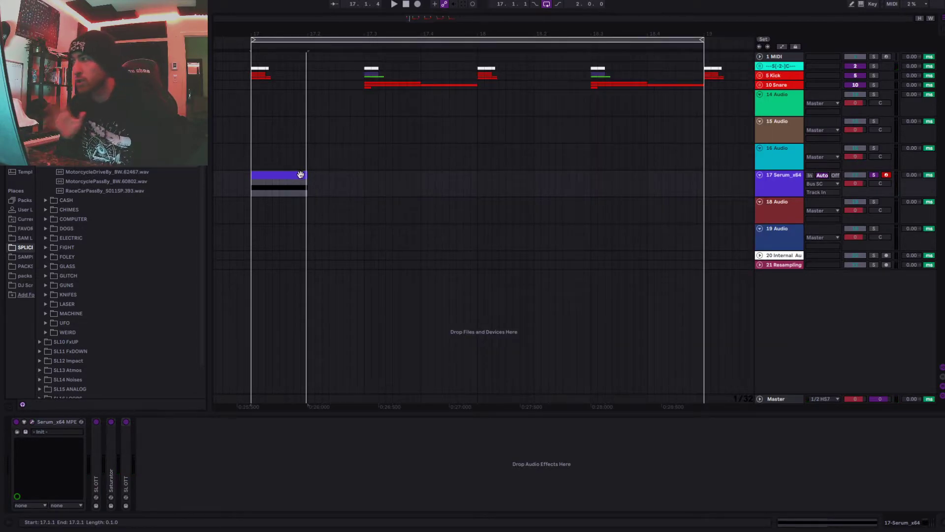
pyautogui.press('space')
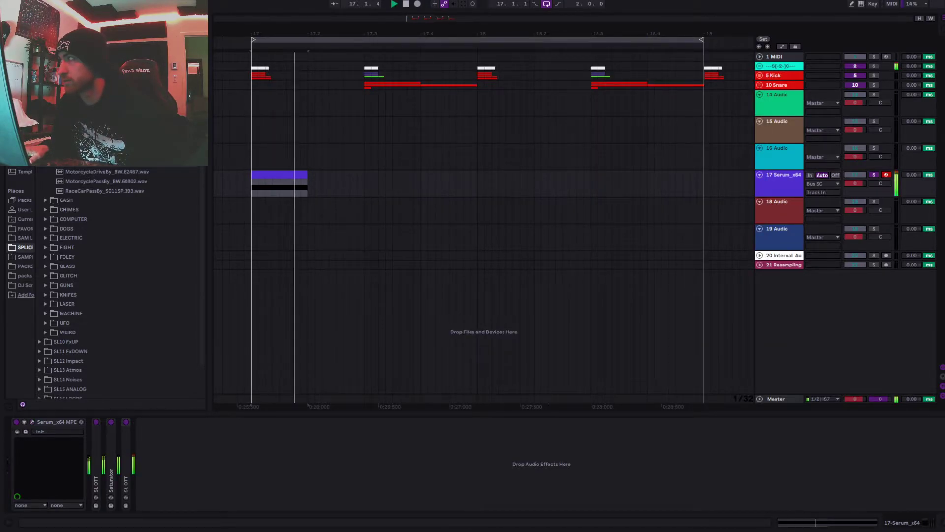
pyautogui.press('q')
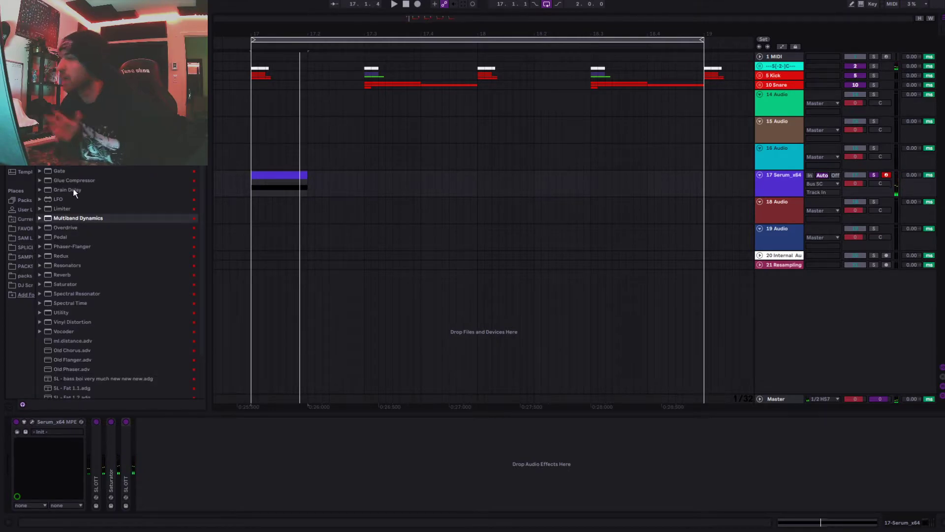
pyautogui.press('Return')
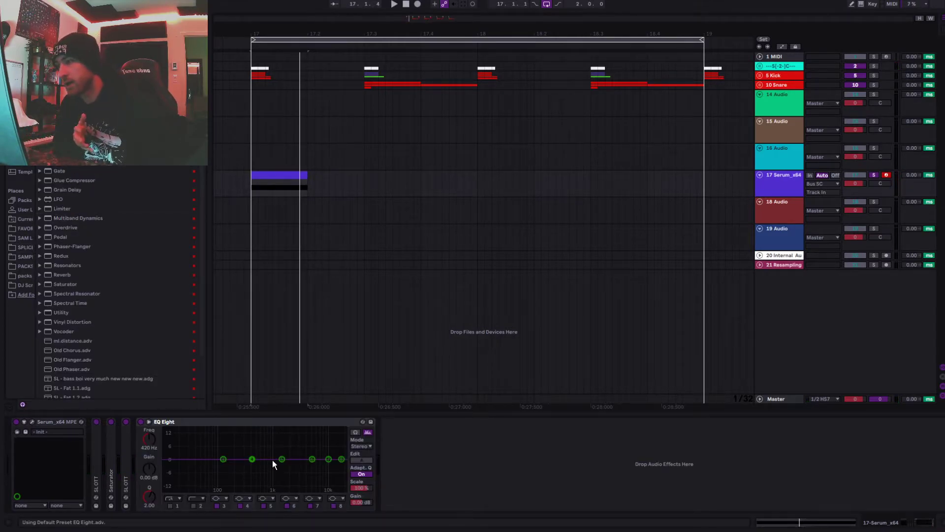
# Boost EQ Eight by 2.60 dB at 35.2 Hz with a Q of 4.55, and slightly lift two higher bands during playback.
pyautogui.press('space')
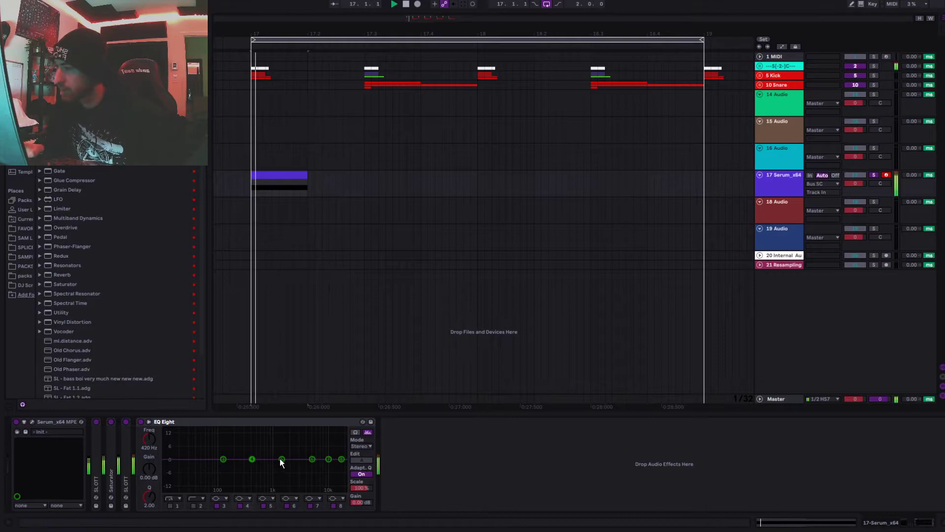
pyautogui.moveTo(252, 459); pyautogui.dragTo(194, 454)
pyautogui.press('space')
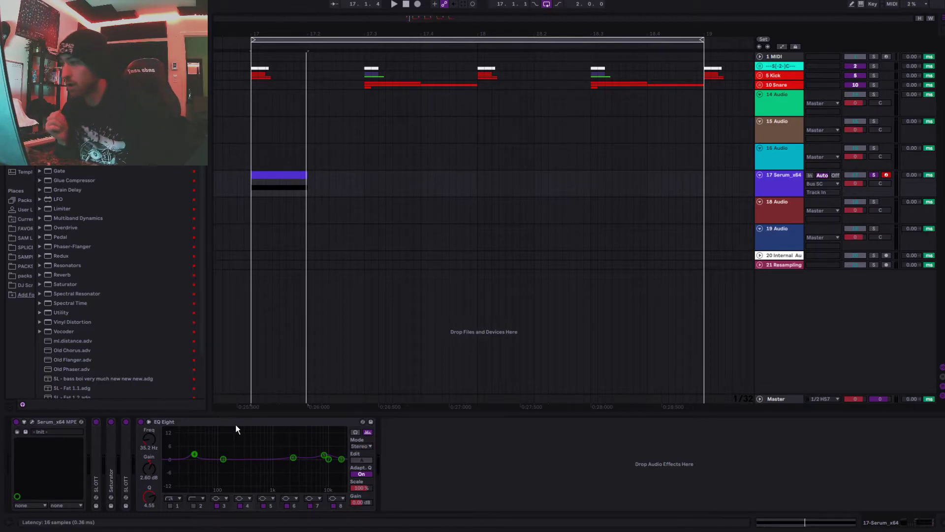
# Replay the clip several times from 17.1.1 to judge the bass sound with EQ Eight in the chain.
pyautogui.click(252, 396)
pyautogui.press('space')
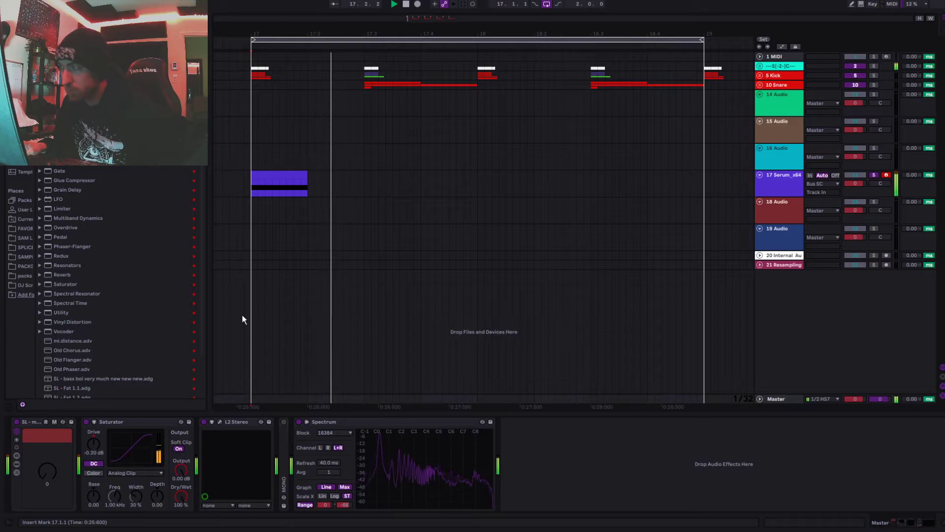
pyautogui.click(253, 196)
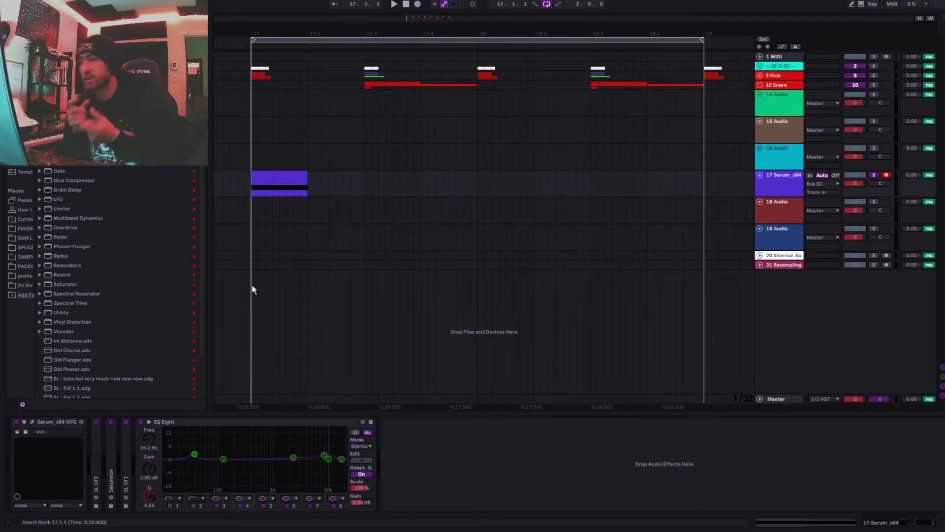
pyautogui.press('space')
pyautogui.press('space')
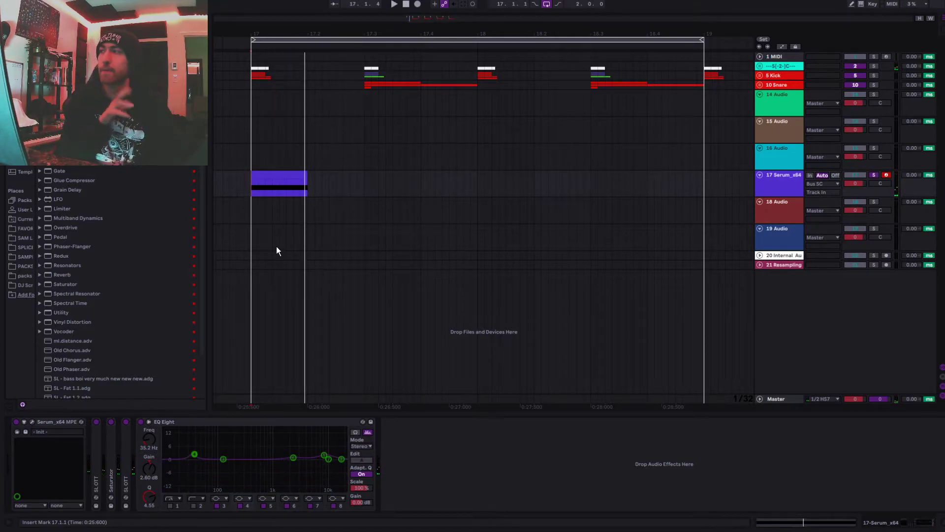
pyautogui.click(252, 183)
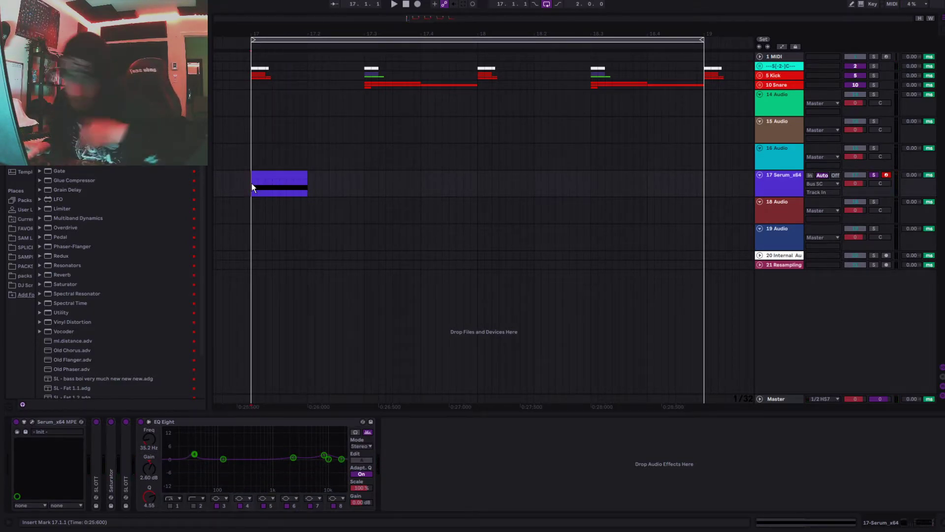
pyautogui.press('space')
pyautogui.press('space')
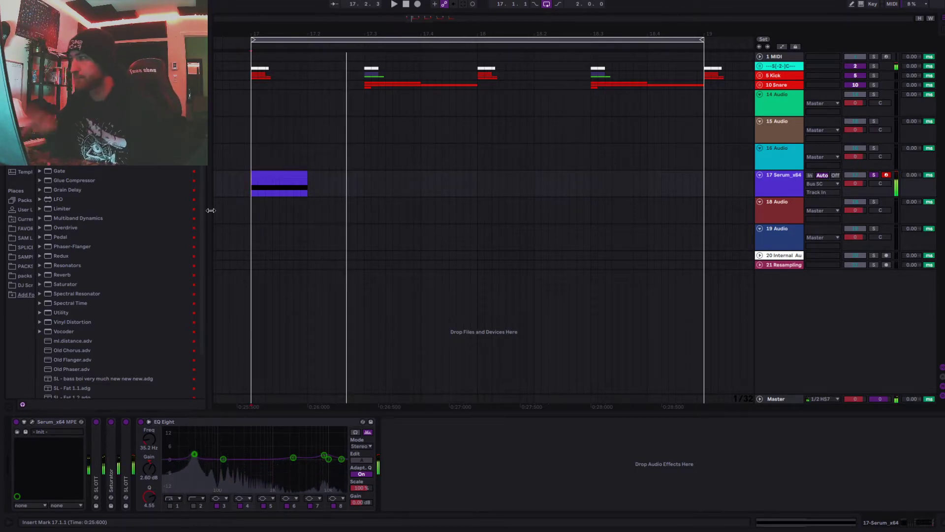
# Collapse EQ Eight and extend the clip on track 17 to end at 19.1.1.
pyautogui.doubleClick(177, 421)
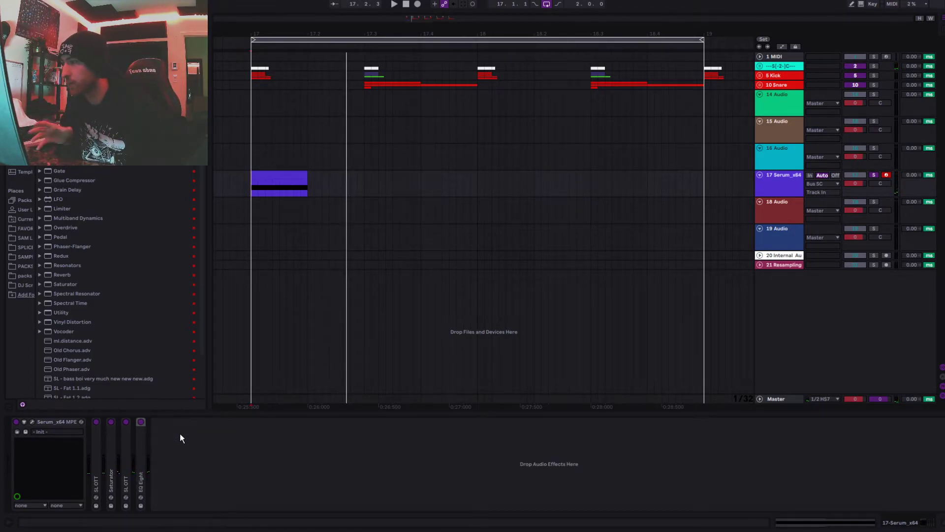
pyautogui.moveTo(302, 171); pyautogui.dragTo(696, 175)
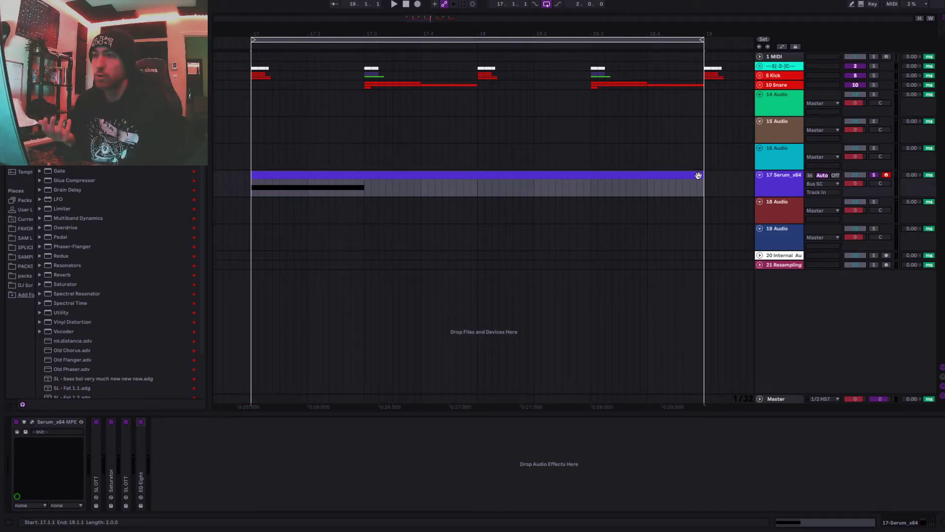
# Open the clip in an enlarged note editor, stretch the D#0 note to end at 2.2.3, and play it.
pyautogui.click(698, 176)
pyautogui.moveTo(406, 463); pyautogui.dragTo(316, 465)
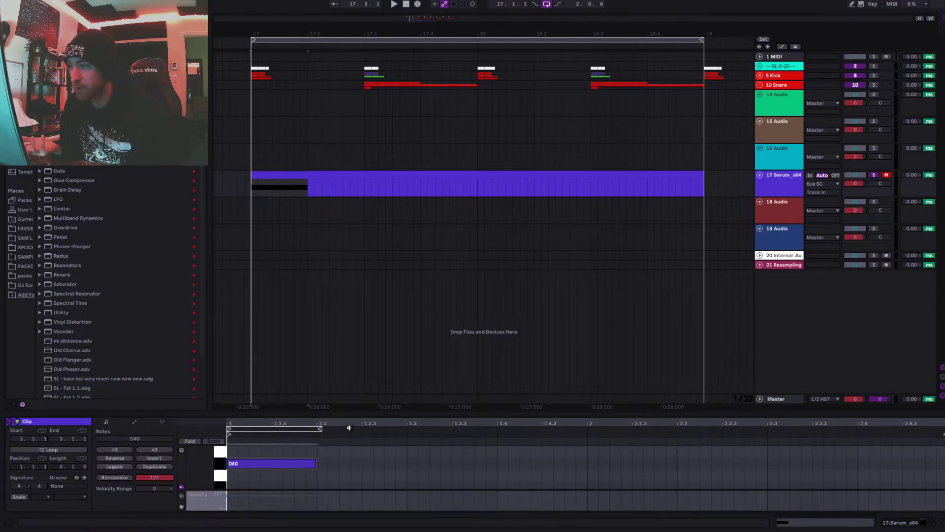
pyautogui.moveTo(357, 415); pyautogui.dragTo(357, 347)
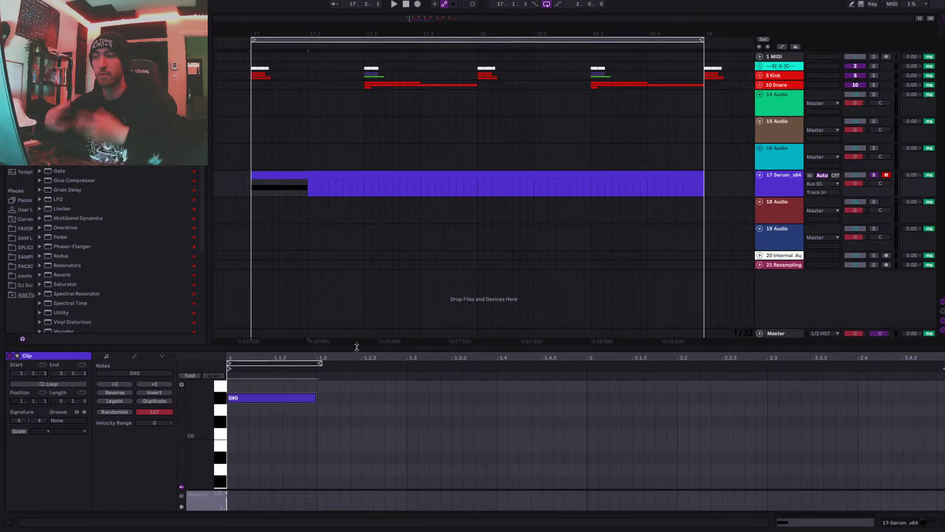
pyautogui.click(317, 397)
pyautogui.moveTo(315, 396); pyautogui.dragTo(734, 398)
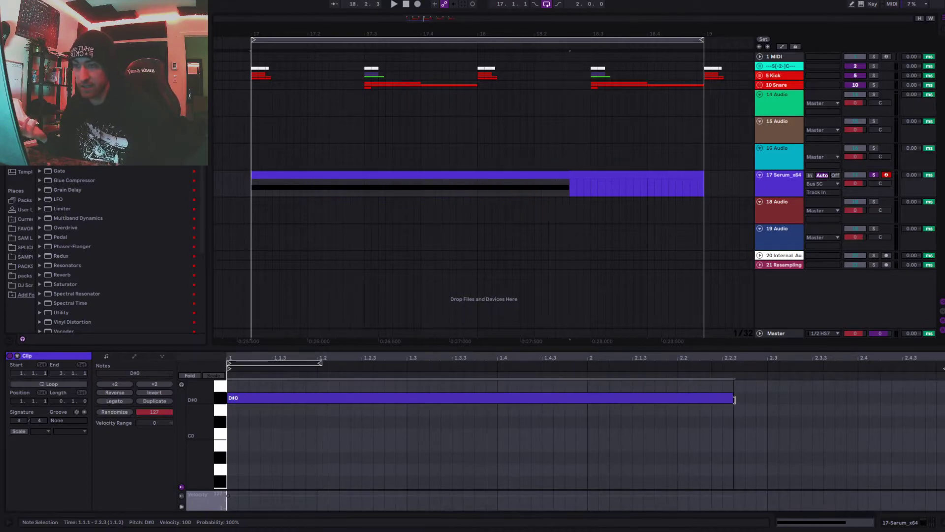
pyautogui.press('space')
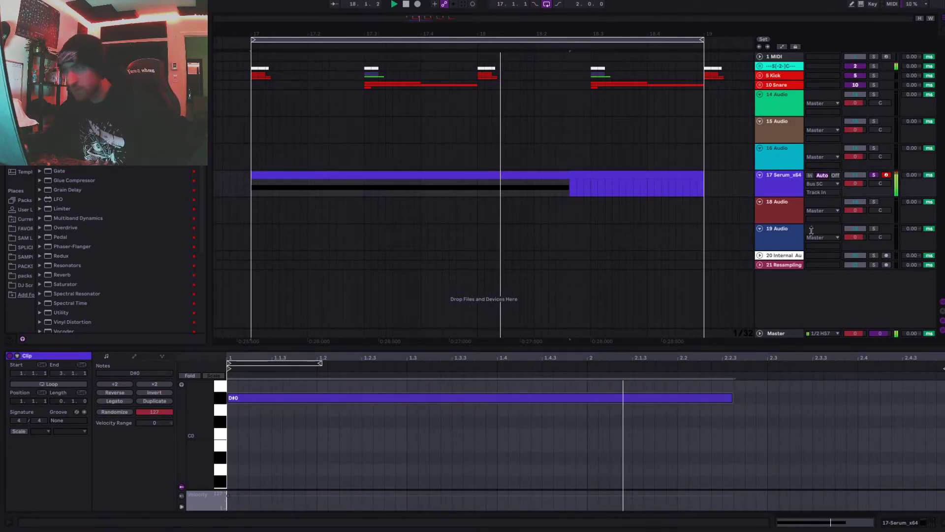
# Open Serum on track 17, slow LFO 1 to a rate of 2 bar, and play the long note.
pyautogui.click(778, 192)
pyautogui.click(32, 422)
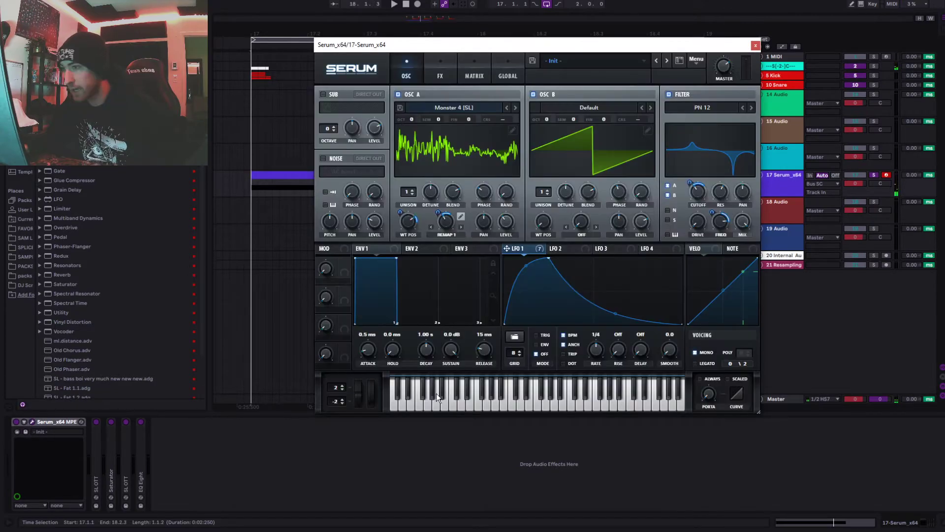
pyautogui.press('space')
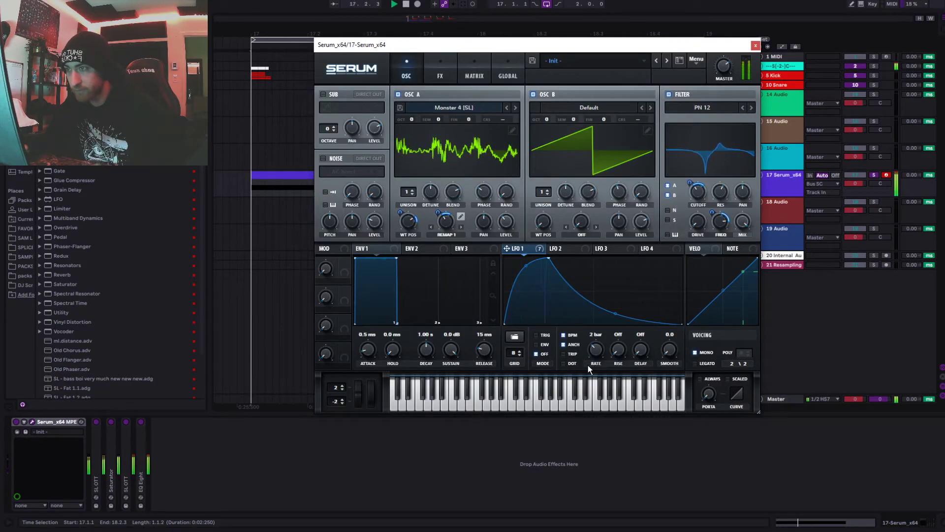
pyautogui.press('space')
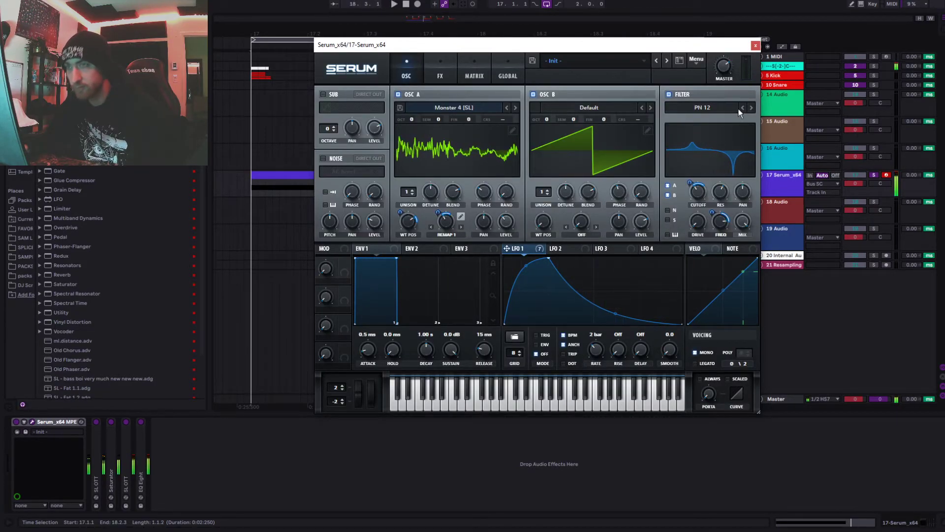
pyautogui.hotkey('ctrl', 'alt', 'p')
# Undo the note lengthening and duplicate the short D#0 note seven times, one per beat, to fill the clip.
pyautogui.doubleClick(534, 174)
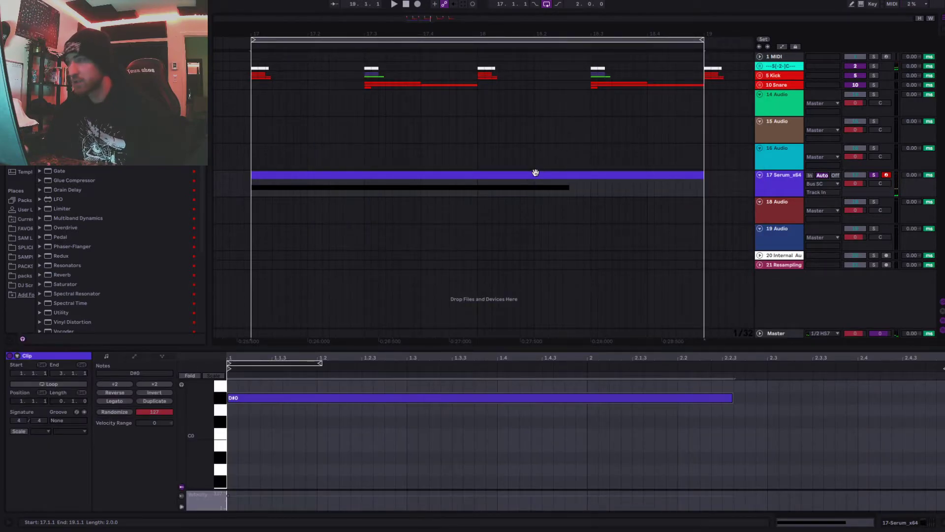
pyautogui.hotkey('ctrl', 'z')
pyautogui.hotkey('ctrl', 'z')
pyautogui.hotkey('ctrl', 'd')
pyautogui.hotkey('ctrl', 'd')
pyautogui.hotkey('ctrl', 'd')
pyautogui.hotkey('ctrl', 'd')
pyautogui.hotkey('ctrl', 'd')
pyautogui.hotkey('ctrl', 'd')
pyautogui.hotkey('ctrl', 'd')
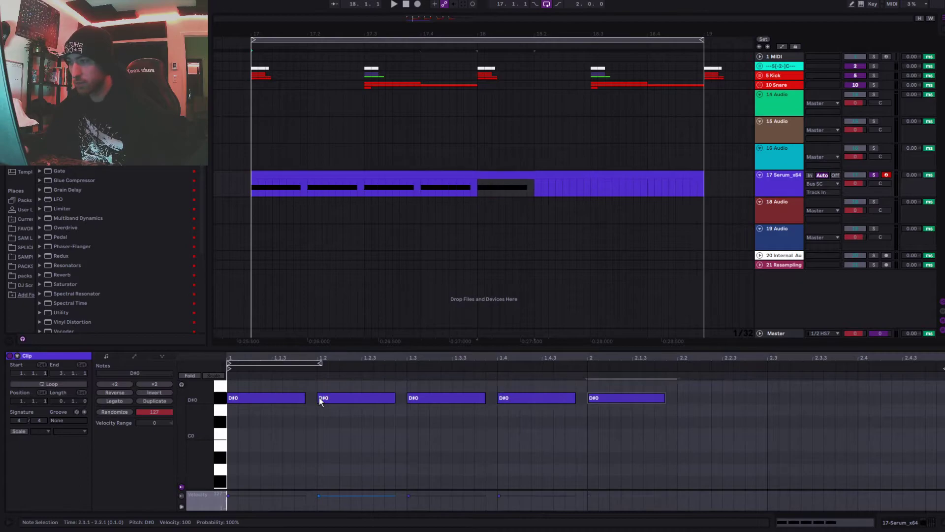
# Check the LFO 1 settings in Serum, close it, and play the clip of repeated notes.
pyautogui.hotkey('shift', 'Tab')
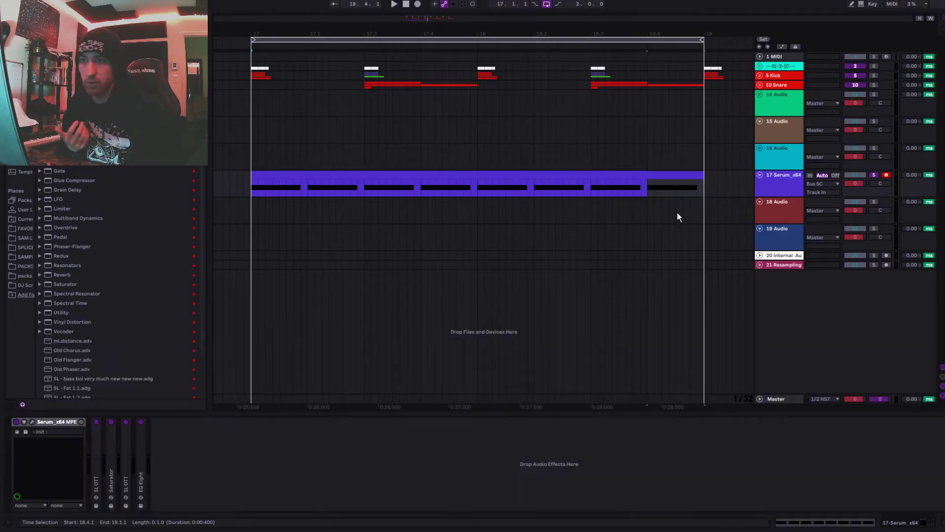
pyautogui.click(31, 422)
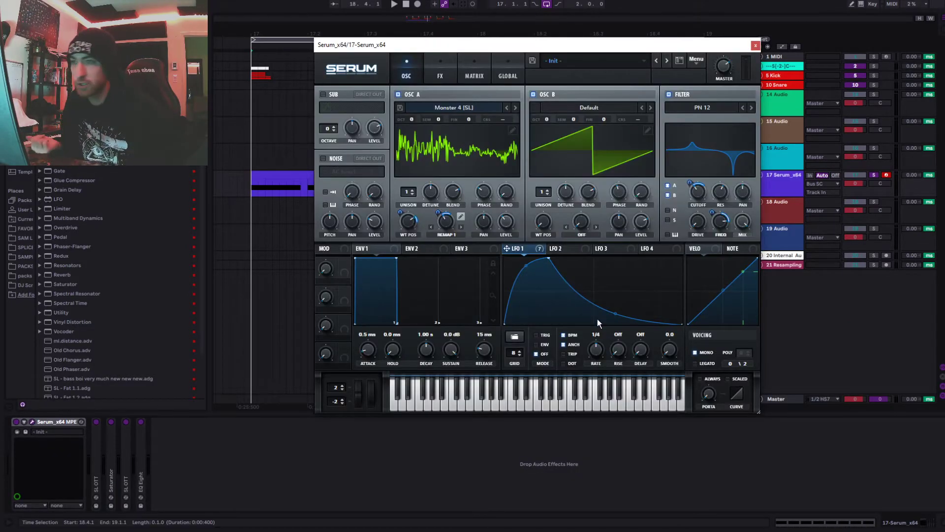
pyautogui.click(755, 44)
pyautogui.click(362, 182)
pyautogui.press('space')
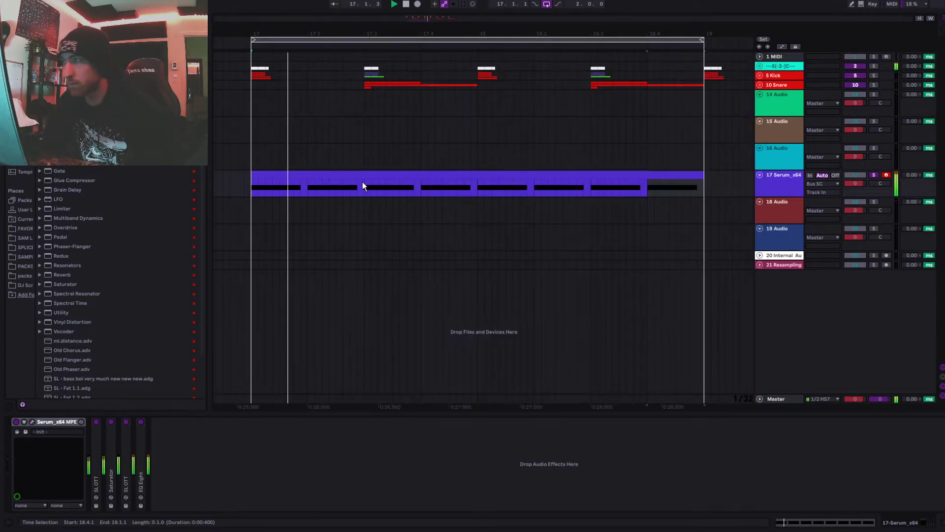
# Modulate the OSC A and OSC B levels with LFO 1 in Serum, and shift the LFO peak slightly later during playback.
pyautogui.click(31, 422)
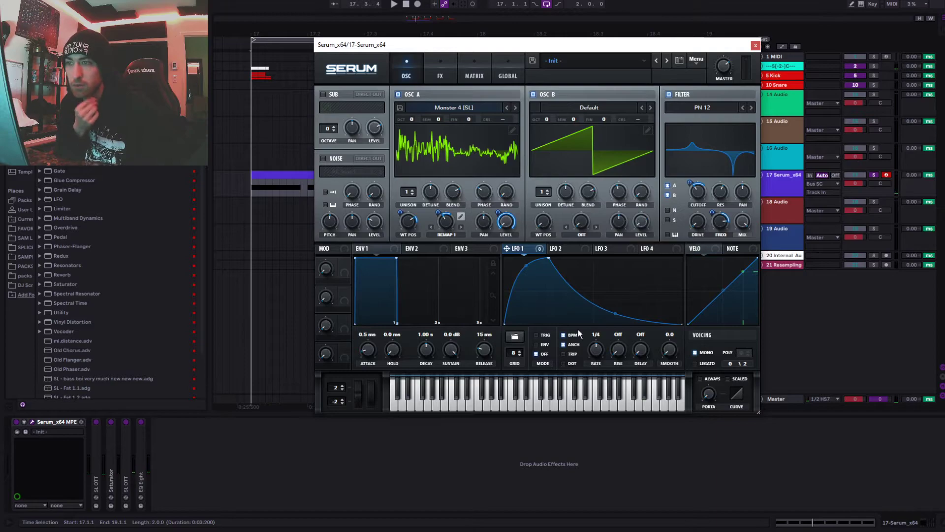
pyautogui.press('space')
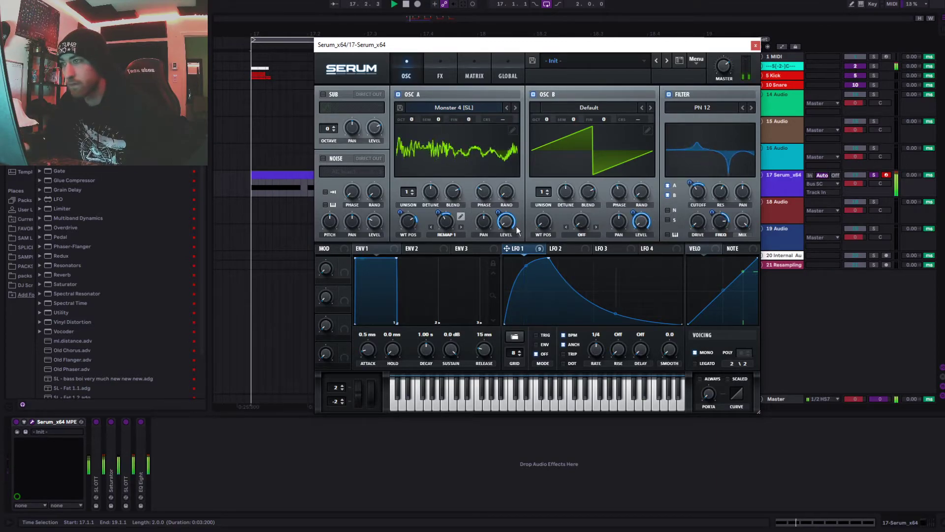
pyautogui.moveTo(553, 265)
pyautogui.mouseDown()
pyautogui.moveTo(568, 247)
pyautogui.moveTo(568, 261)
pyautogui.mouseUp()
pyautogui.press('space')
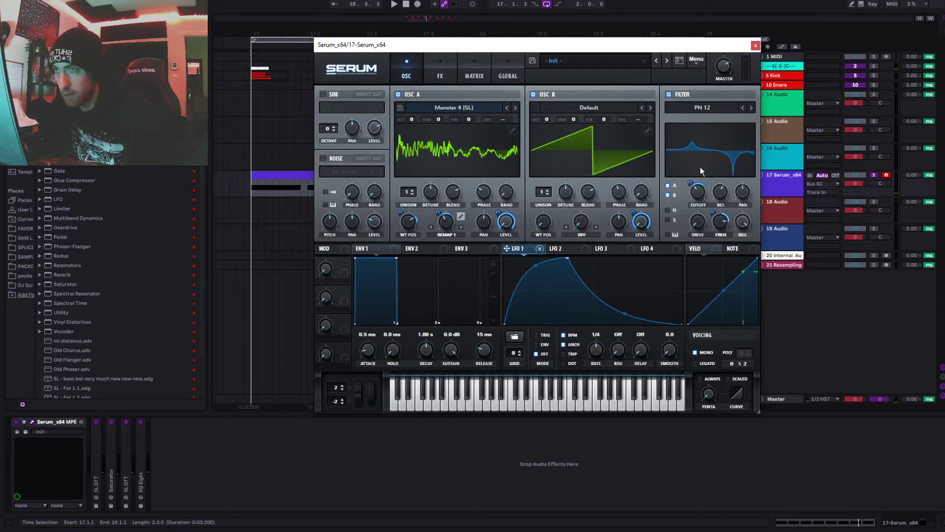
# Fine-tune Serum's filter cutoff slightly while the clip plays, and close Serum.
pyautogui.press('space')
pyautogui.moveTo(696, 197); pyautogui.dragTo(699, 192)
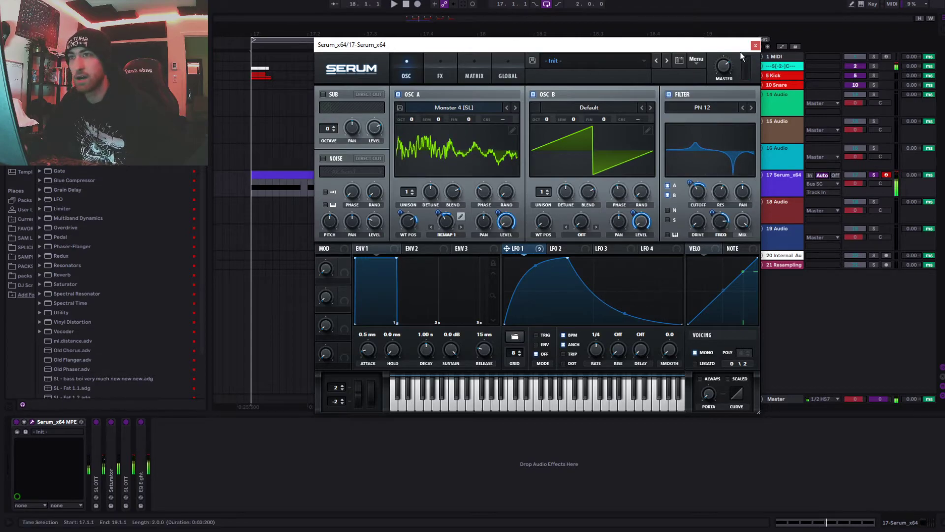
pyautogui.click(755, 45)
# Expand EQ Eight and set its low band to a 3.60 dB boost at 33.7 Hz with a Q of 2.30.
pyautogui.doubleClick(141, 472)
pyautogui.moveTo(294, 456); pyautogui.dragTo(194, 451)
pyautogui.press('space')
pyautogui.click(194, 453)
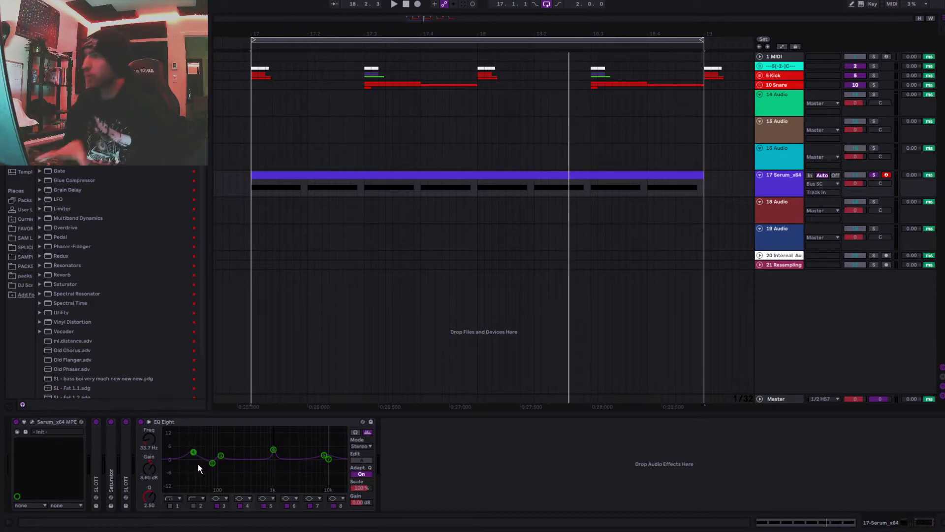
# Examine the context options of EQ Eight, including the Oversampling setting.
pyautogui.moveTo(224, 483); pyautogui.dragTo(232, 480)
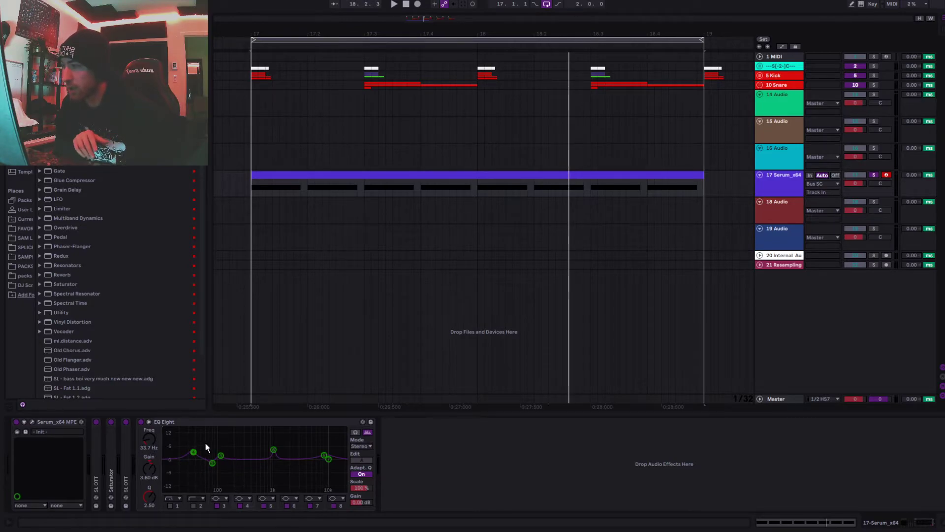
pyautogui.rightClick(265, 425)
pyautogui.rightClick(247, 422)
pyautogui.click(232, 450)
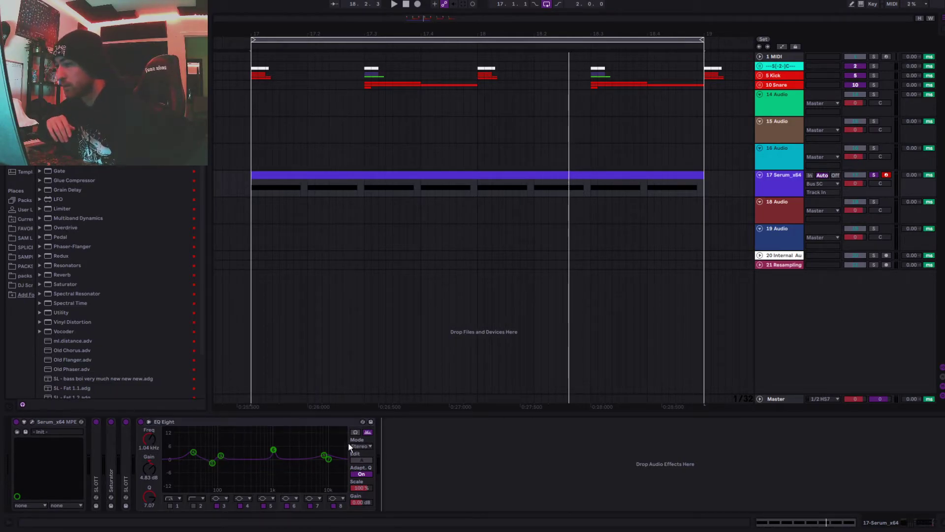
pyautogui.rightClick(270, 422)
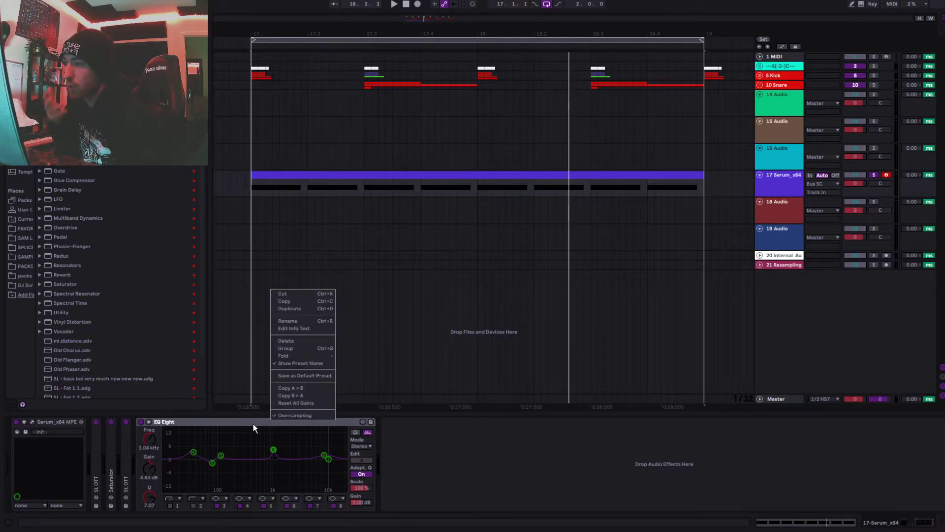
pyautogui.click(391, 441)
pyautogui.rightClick(280, 421)
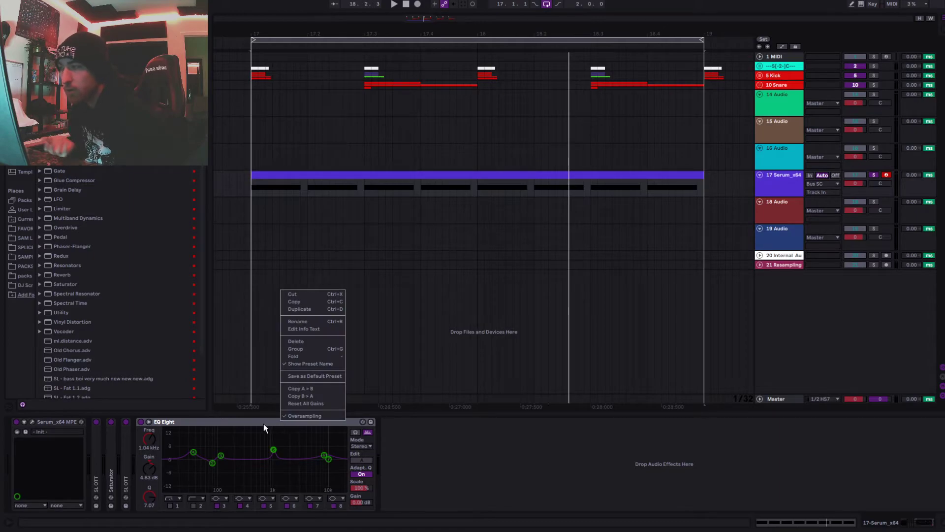
pyautogui.press('Escape')
pyautogui.click(394, 439)
# Add a second EQ Eight after the first, boost 408 Hz by 7.56 dB with a Q of 5.18, and compare it bypassed.
pyautogui.click(286, 425)
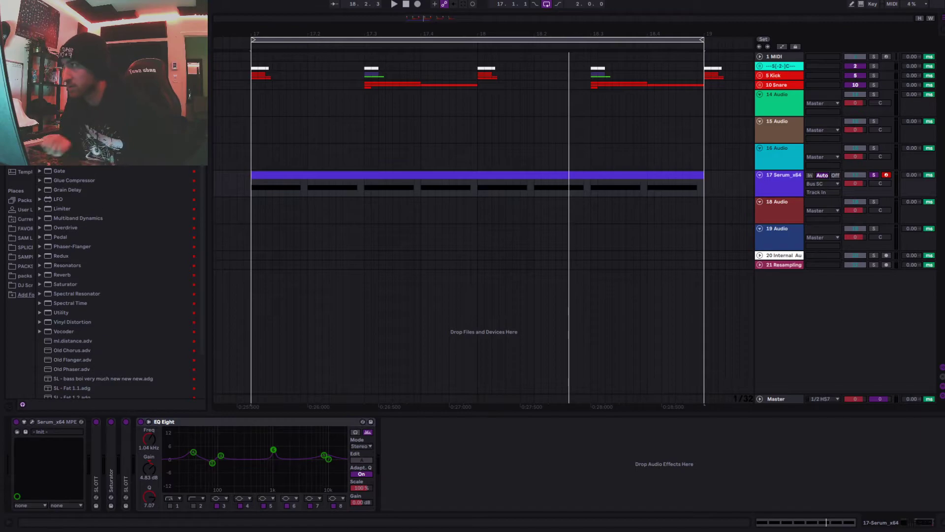
pyautogui.press('Return')
pyautogui.moveTo(496, 460); pyautogui.dragTo(508, 438)
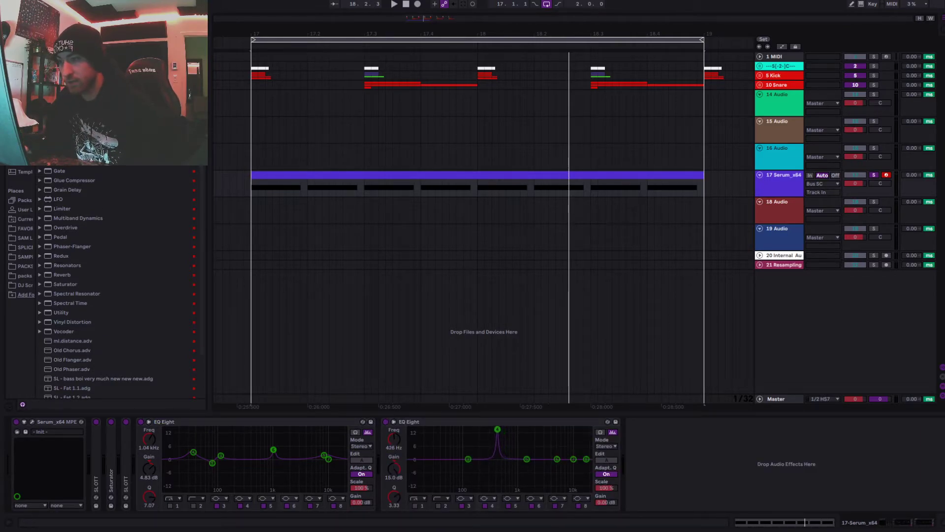
pyautogui.press('space')
pyautogui.moveTo(496, 432); pyautogui.dragTo(494, 439)
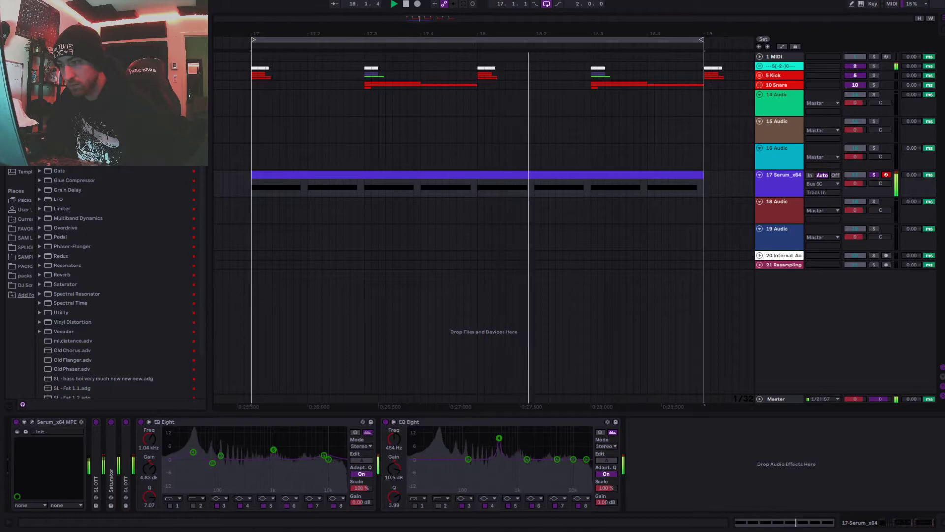
pyautogui.press('space')
pyautogui.moveTo(494, 439); pyautogui.dragTo(497, 440)
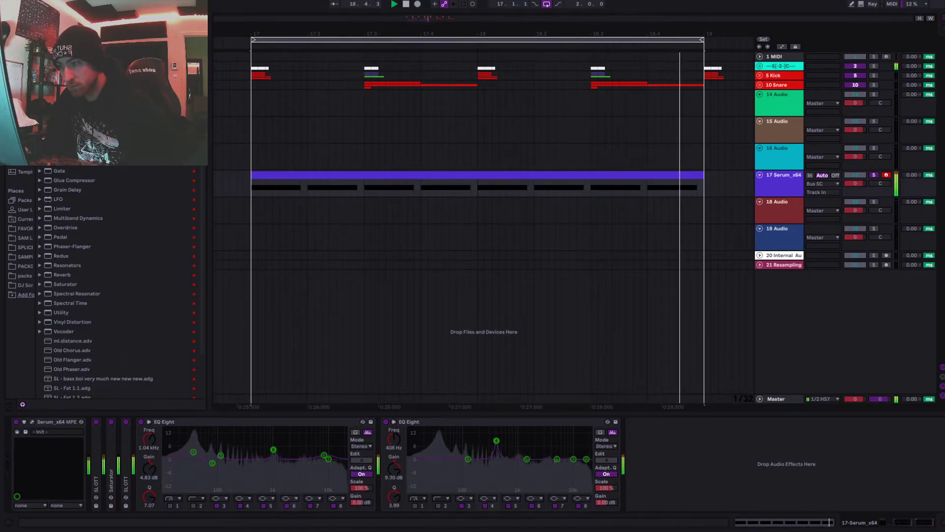
pyautogui.click(387, 422)
pyautogui.click(387, 422)
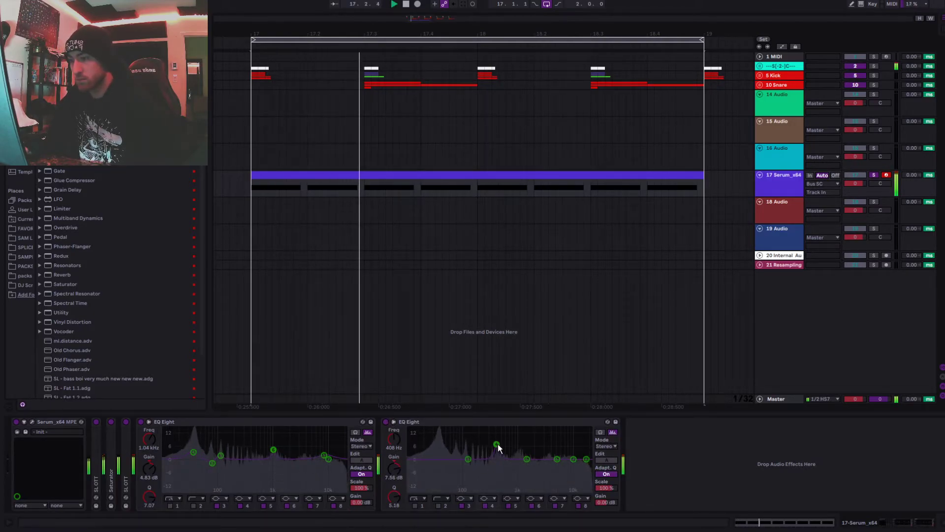
# Boost the second EQ Eight by 4.34 dB at 1.02 kHz and 2.60 dB at 2.06 kHz, and compare it bypassed.
pyautogui.moveTo(474, 458); pyautogui.dragTo(518, 451)
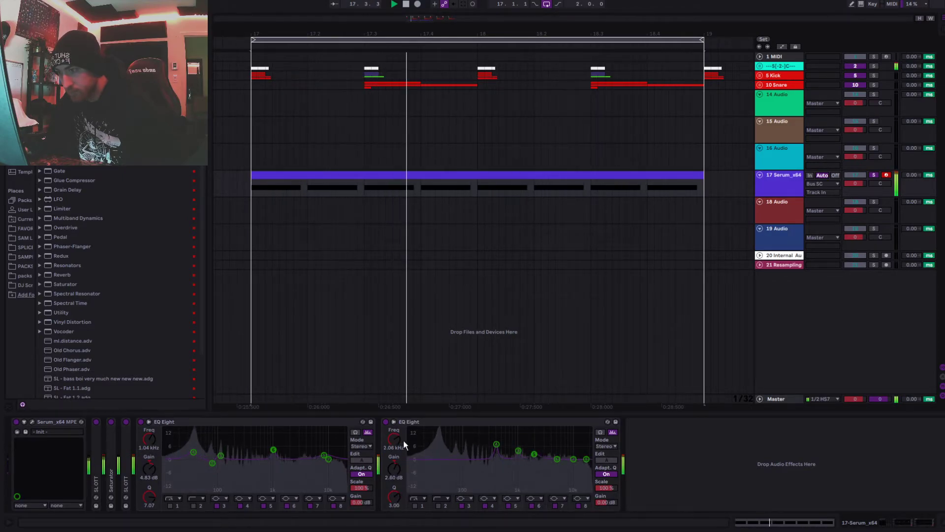
pyautogui.click(385, 422)
pyautogui.click(385, 422)
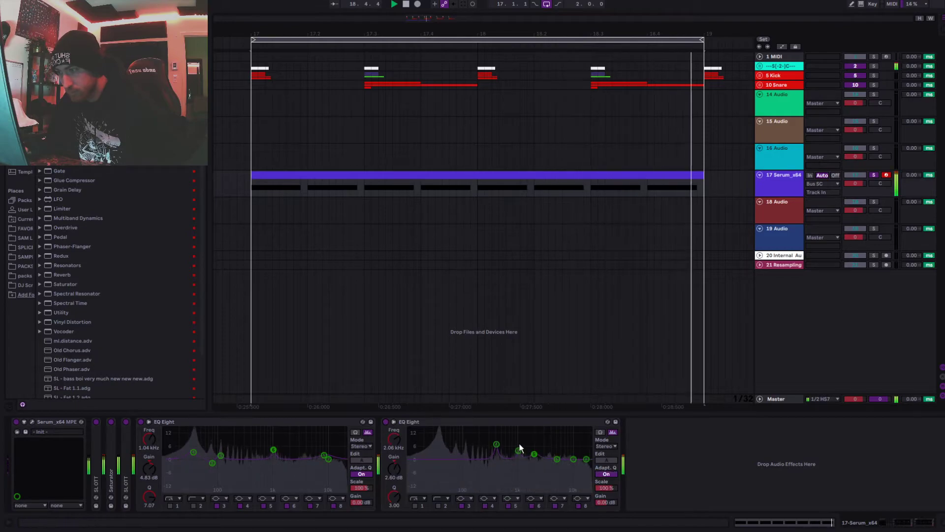
pyautogui.press('space')
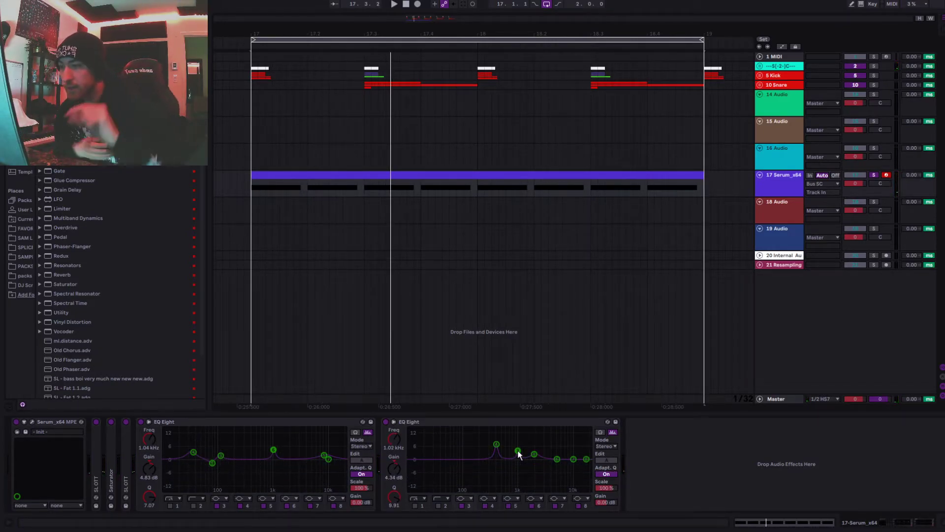
# Try a much stronger boost at 1.02 kHz in the second EQ Eight during playback, and undo it.
pyautogui.press('space')
pyautogui.moveTo(518, 450); pyautogui.dragTo(518, 432)
pyautogui.press('space')
pyautogui.hotkey('ctrl', 'z')
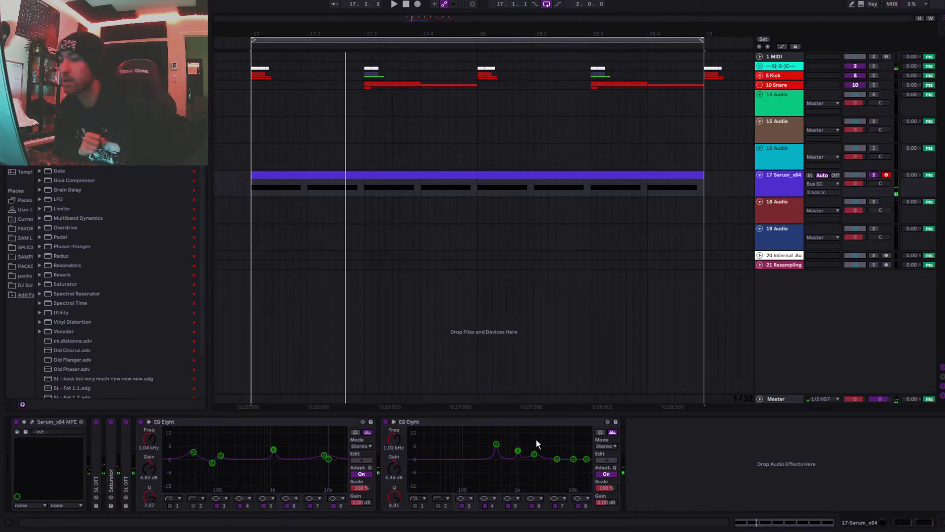
# Collapse both EQ Eight devices and play the track 17 clip from 17.1.1 with its notes open.
pyautogui.doubleClick(348, 422)
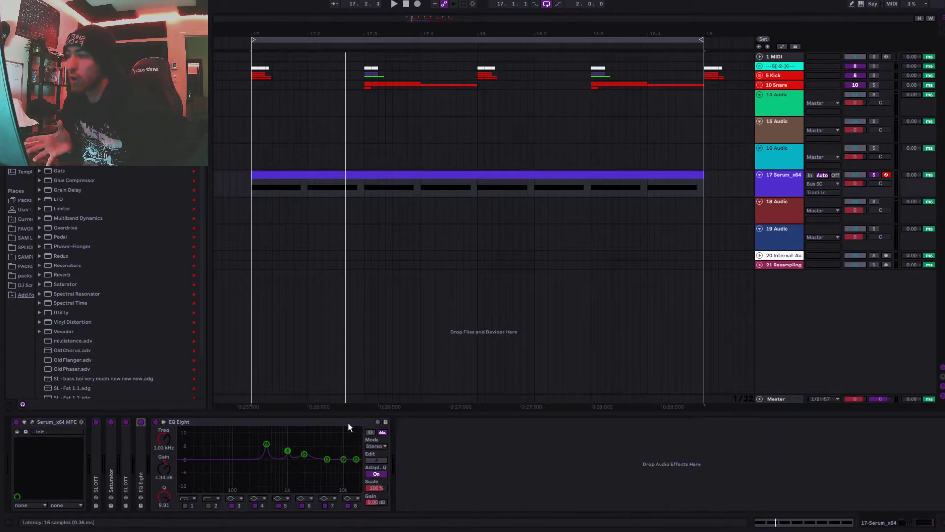
pyautogui.doubleClick(348, 422)
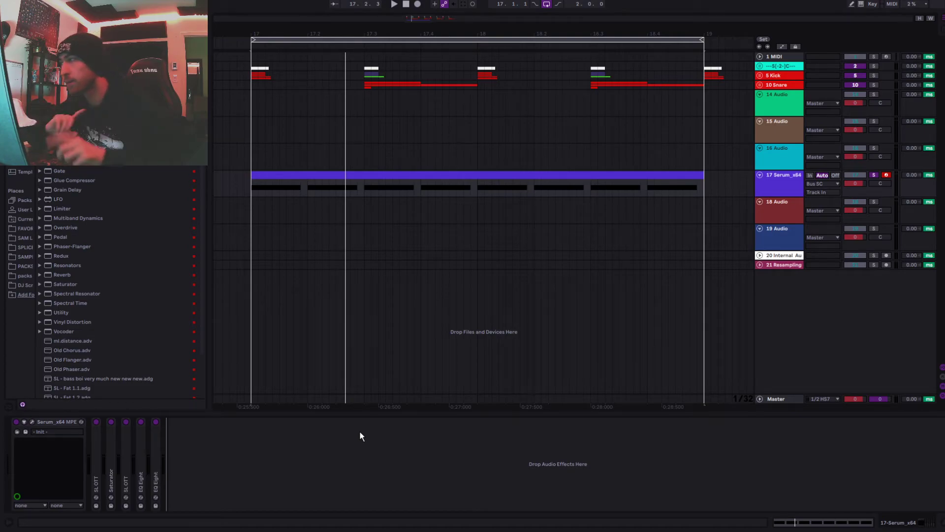
pyautogui.click(249, 398)
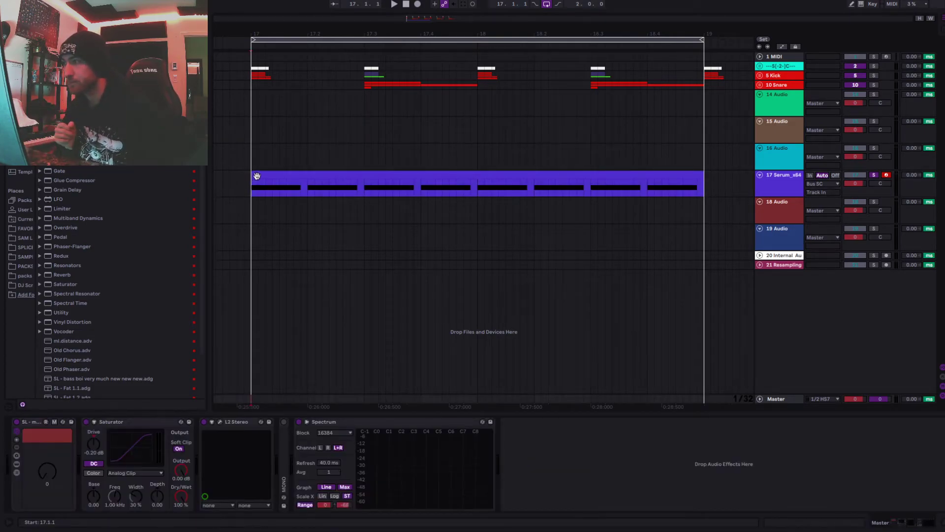
pyautogui.doubleClick(258, 175)
pyautogui.press('space')
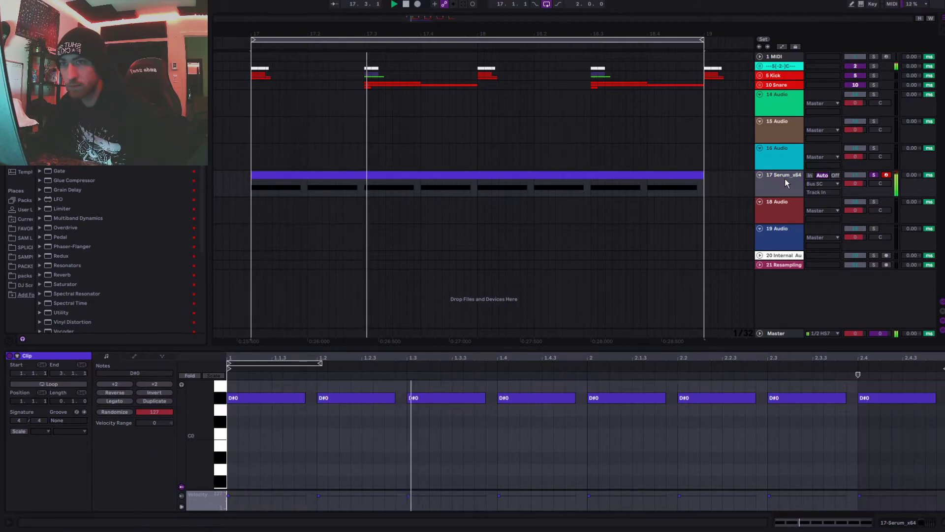
pyautogui.click(785, 179)
# Show the clip's Pitch Bend envelope, draw a dip to -8192 at the end of the first note, and play it.
pyautogui.doubleClick(503, 171)
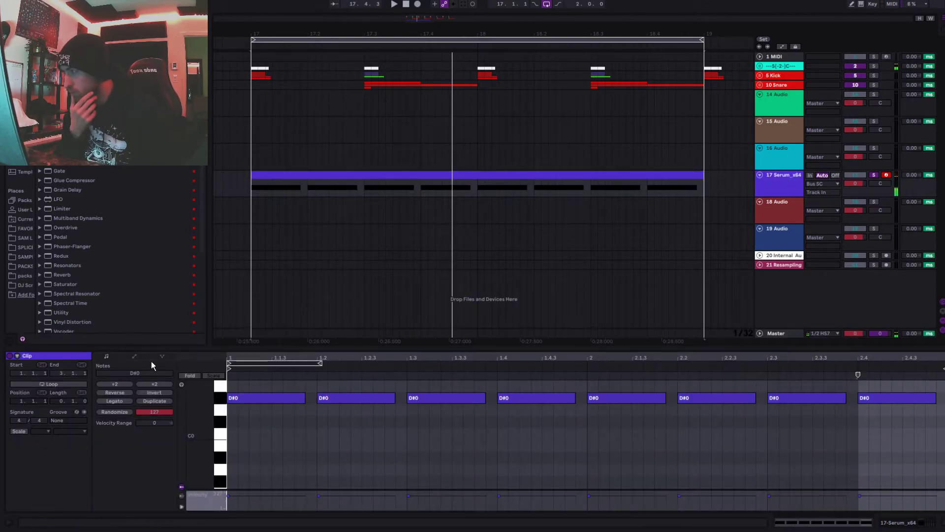
pyautogui.click(135, 356)
pyautogui.click(128, 375)
pyautogui.click(120, 379)
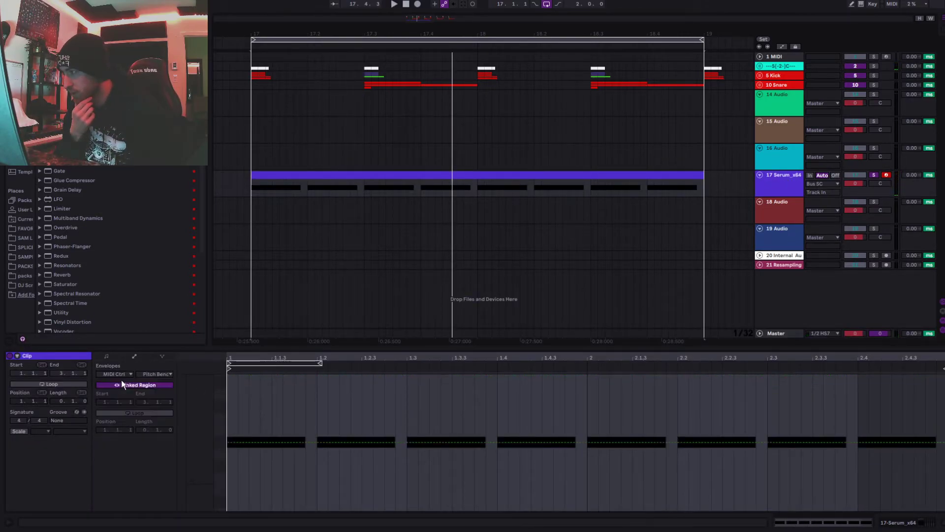
pyautogui.click(271, 442)
pyautogui.press('space')
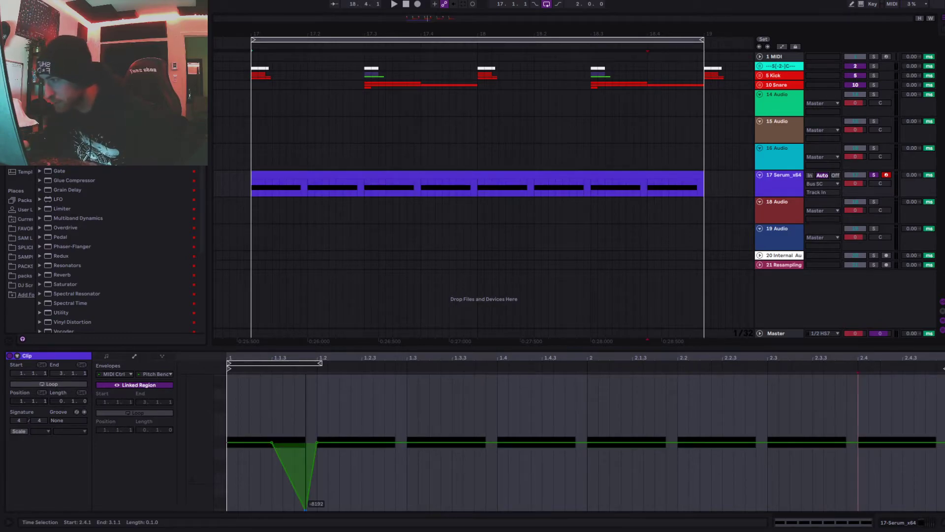
# In track 17's Serum, reshape LFO 1's falling half into a smooth, later curve and set the pitch bend range to 24 and -24.
pyautogui.click(778, 192)
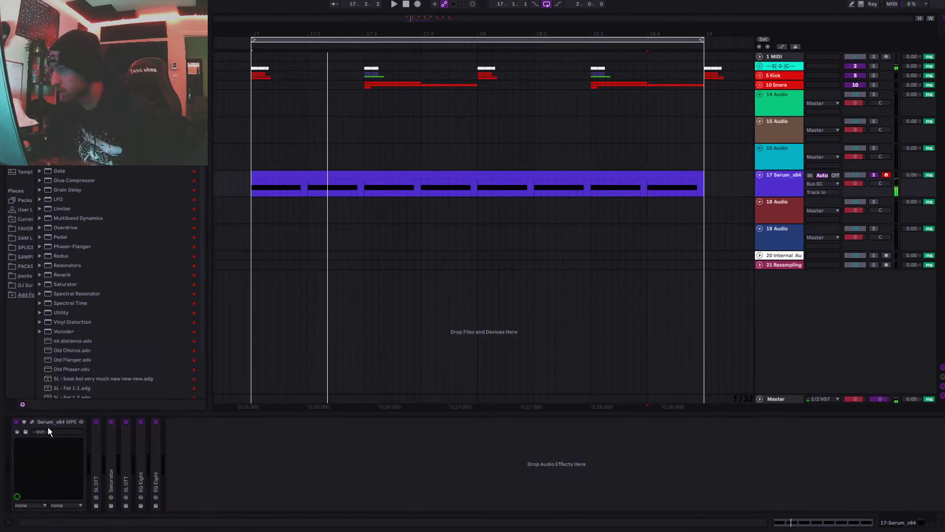
pyautogui.hotkey('ctrl', 'alt', 'p')
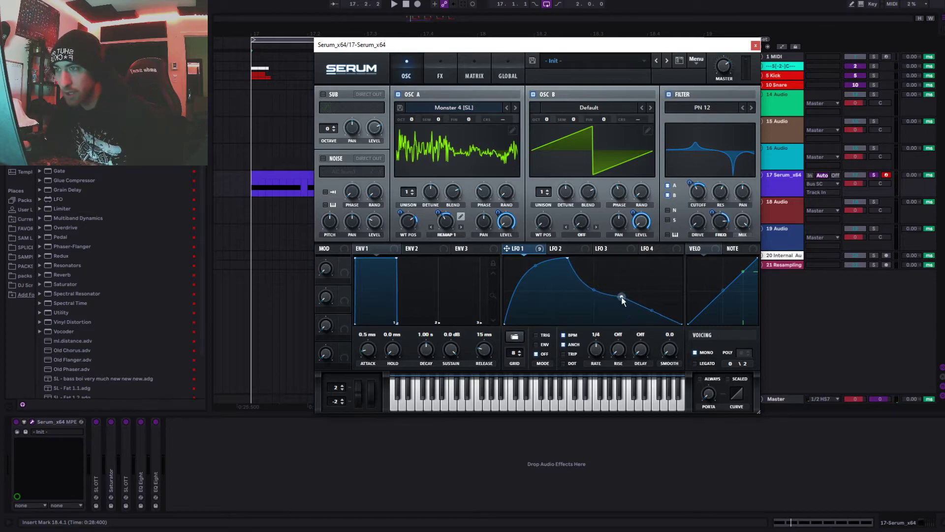
pyautogui.moveTo(649, 314); pyautogui.dragTo(654, 317)
pyautogui.press('space')
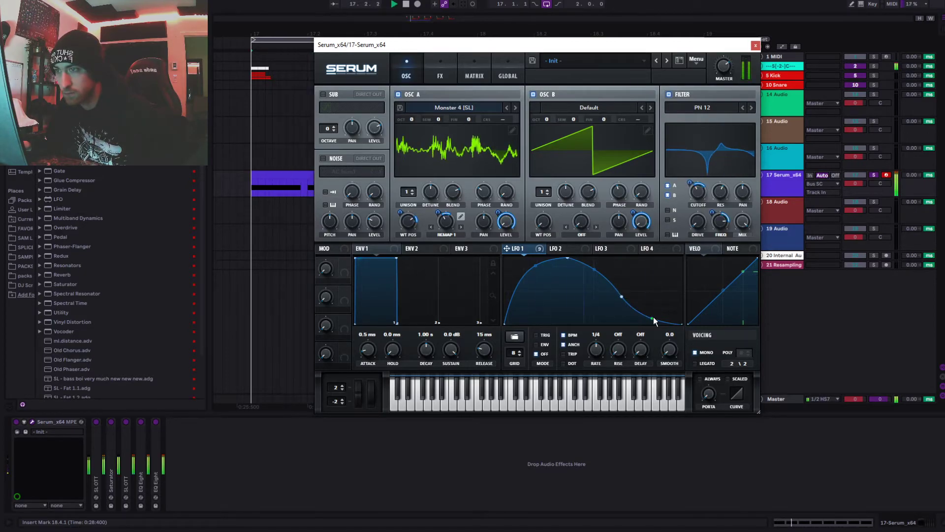
pyautogui.moveTo(596, 350); pyautogui.dragTo(598, 350)
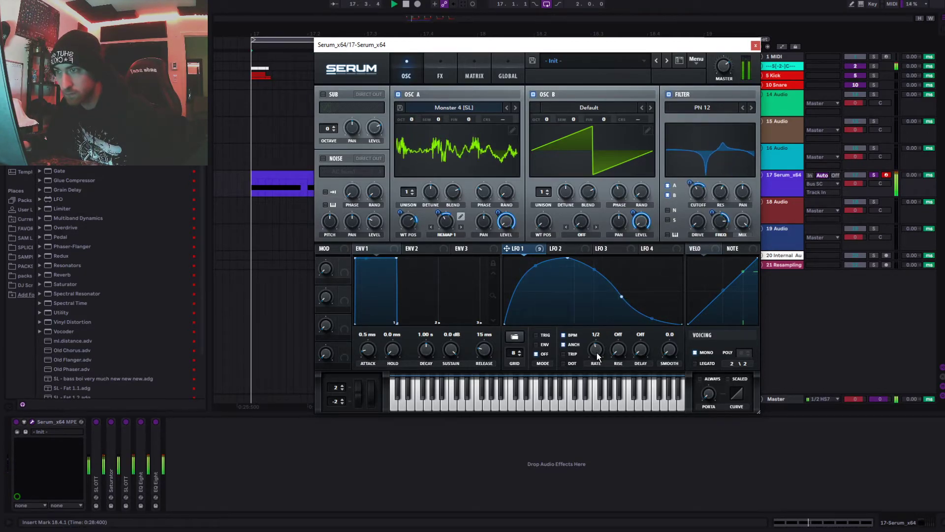
pyautogui.moveTo(619, 304); pyautogui.dragTo(636, 292)
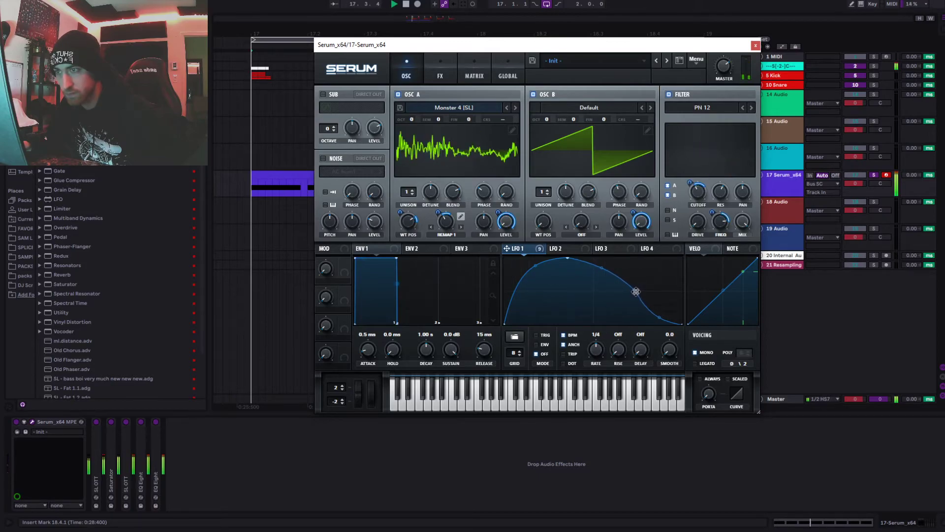
pyautogui.press('space')
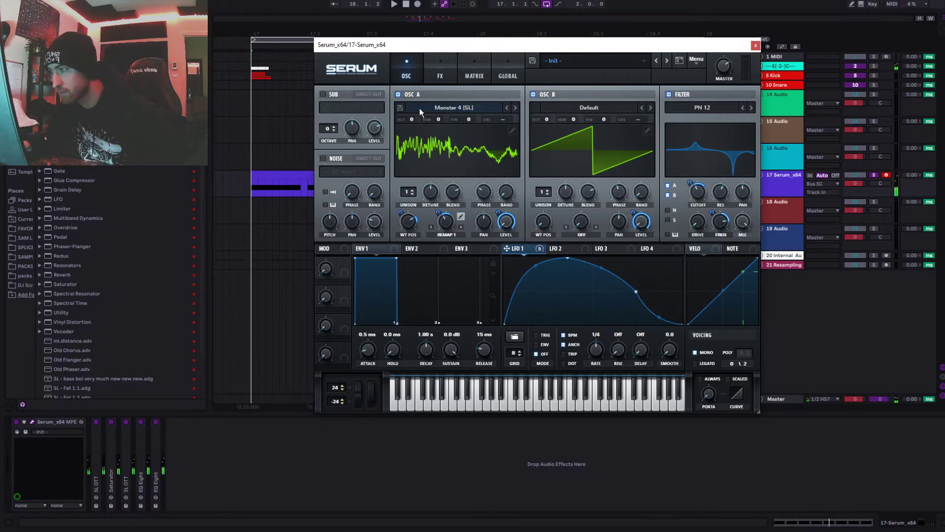
# Reopen the track 17 clip's Pitch Bend envelope, start the first note's dip earlier and curve its fall, and play it.
pyautogui.click(755, 46)
pyautogui.click(398, 174)
pyautogui.click(117, 354)
pyautogui.click(134, 355)
pyautogui.click(117, 374)
pyautogui.click(116, 383)
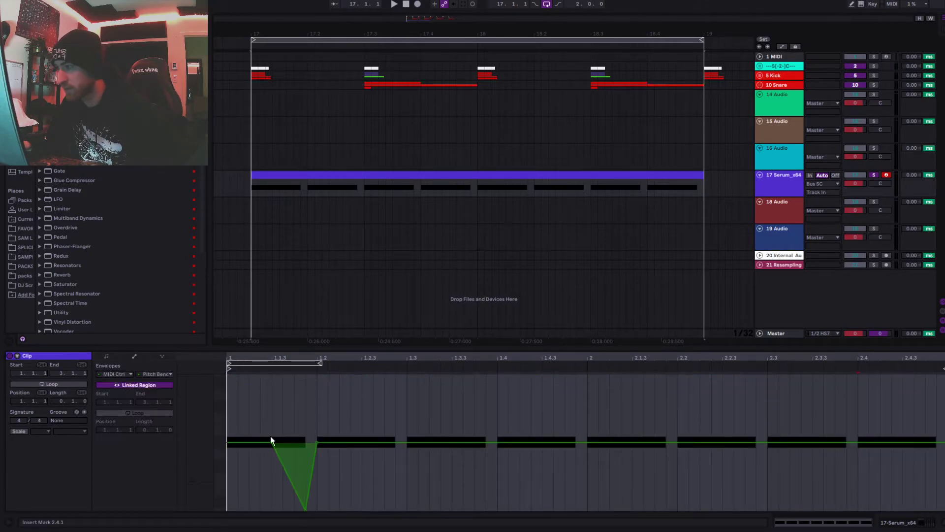
pyautogui.moveTo(271, 443); pyautogui.dragTo(260, 442)
pyautogui.moveTo(283, 476); pyautogui.dragTo(276, 487)
pyautogui.press('space')
# Duplicate the first beat's pitch bend dip across the remaining seven beats of the clip and play it.
pyautogui.moveTo(321, 415); pyautogui.dragTo(229, 422)
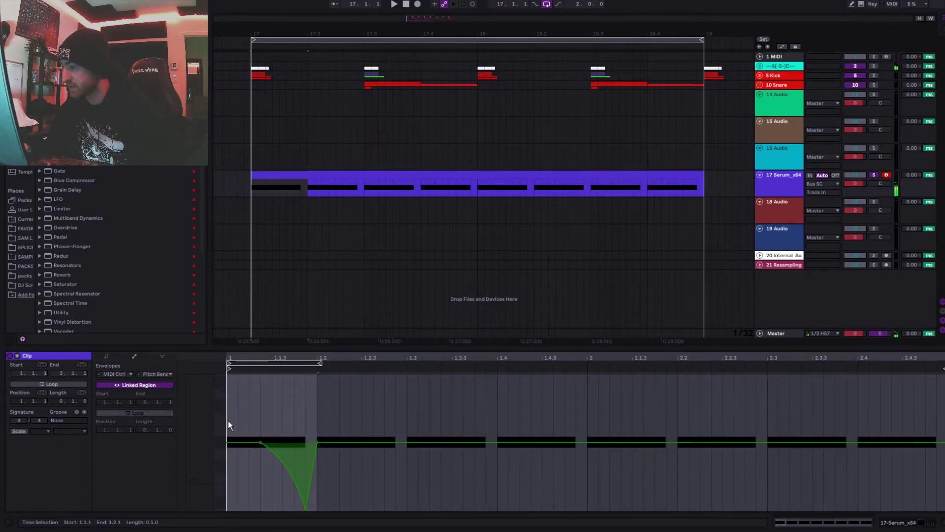
pyautogui.hotkey('ctrl', 'd')
pyautogui.hotkey('ctrl', 'd')
pyautogui.hotkey('ctrl', 'd')
pyautogui.hotkey('ctrl', 'd')
pyautogui.hotkey('ctrl', 'd')
pyautogui.hotkey('ctrl', 'd')
pyautogui.hotkey('ctrl', 'd')
pyautogui.press('space')
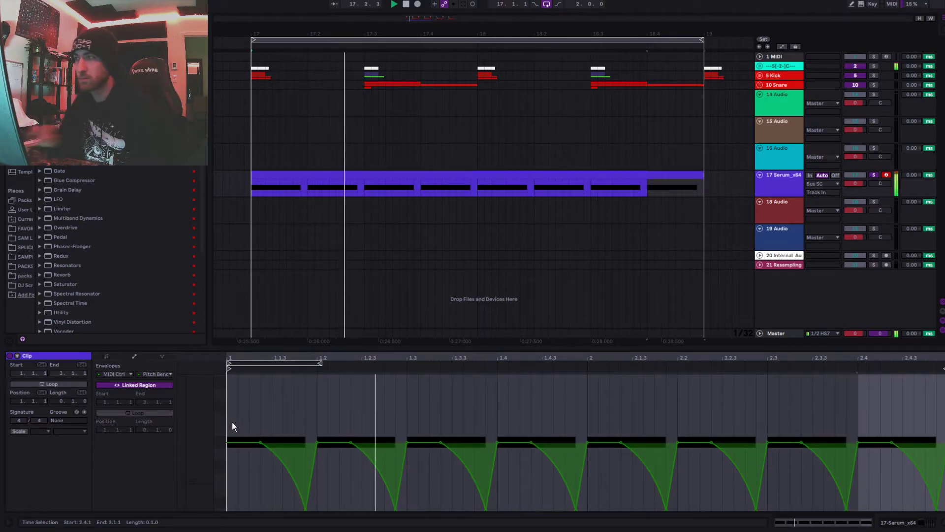
# Bend the first note's pitch fall more steeply and turn the second note's dip into a slight upward rise.
pyautogui.moveTo(283, 470); pyautogui.dragTo(312, 502)
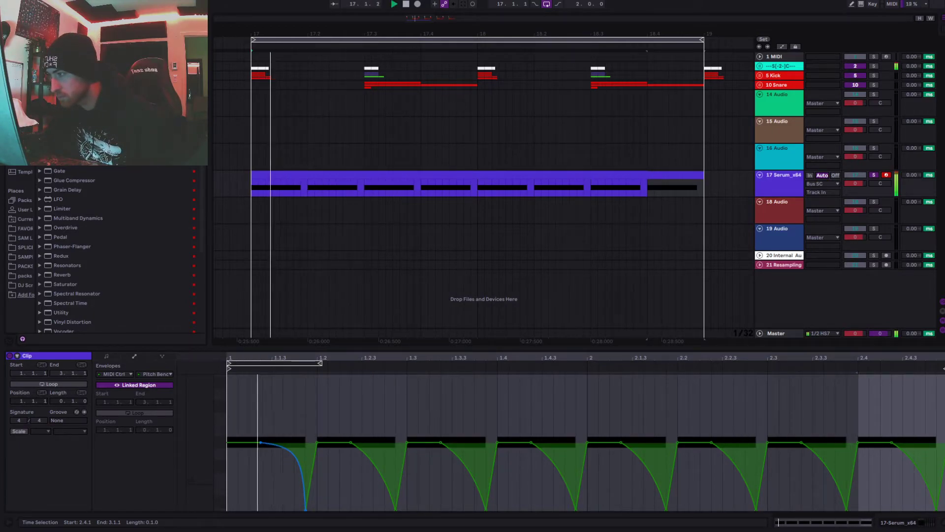
pyautogui.moveTo(317, 445); pyautogui.dragTo(395, 439)
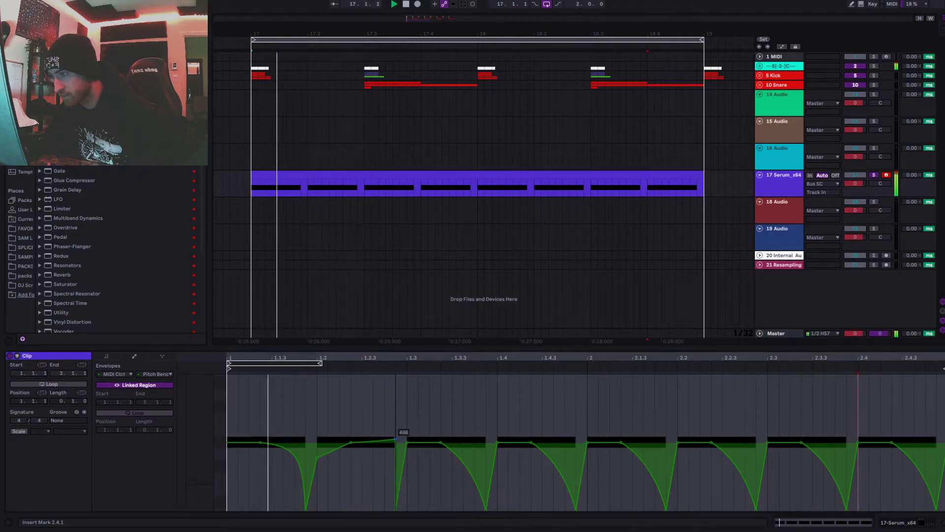
pyautogui.hotkey('ctrl', 'z')
# Duplicate the first two beats with their pitch bends over the rest of the clip, undoing the copy that runs past its end.
pyautogui.moveTo(404, 429); pyautogui.dragTo(231, 423)
pyautogui.hotkey('ctrl', 'd')
pyautogui.hotkey('ctrl', 'd')
pyautogui.hotkey('ctrl', 'd')
pyautogui.hotkey('ctrl', 'd')
pyautogui.press('a')
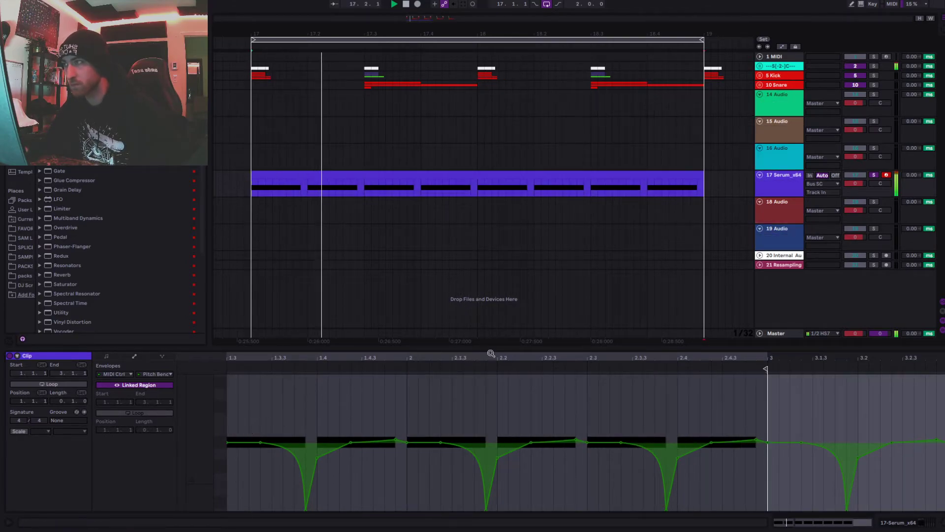
pyautogui.hotkey('ctrl', 'z')
pyautogui.press('a')
# Duplicate track 17 with its clip and delete the first beat from the copy on track 18.
pyautogui.hotkey('ctrl', 'alt', 'l')
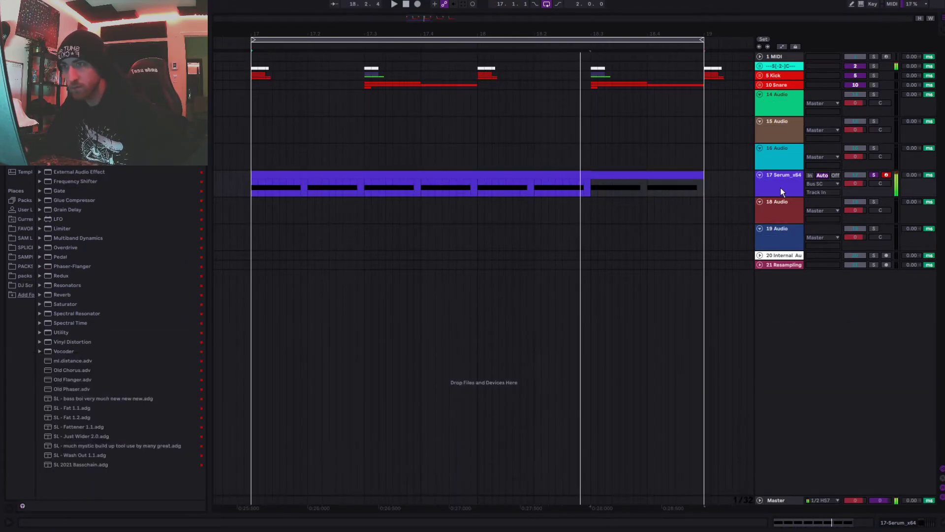
pyautogui.hotkey('ctrl', 'd')
pyautogui.moveTo(311, 211); pyautogui.dragTo(253, 209)
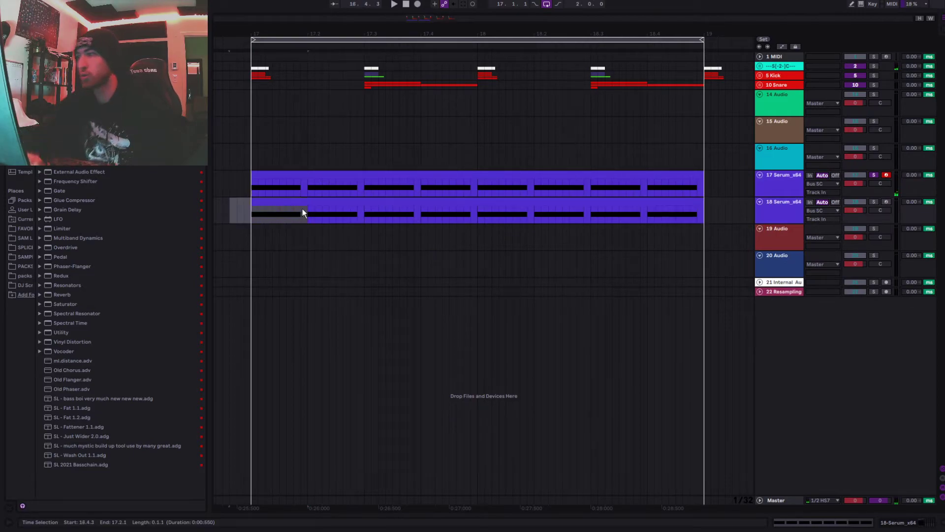
pyautogui.press('Delete')
# Delete every other beat so tracks 17 and 18 alternate, with track 17 on the odd beats and track 18 on the even ones.
pyautogui.click(307, 188)
pyautogui.moveTo(363, 187); pyautogui.dragTo(527, 217)
pyautogui.press('Delete')
pyautogui.press('Delete')
pyautogui.keyDown('shift'); pyautogui.click(483, 213); pyautogui.keyUp('shift')
pyautogui.press('Delete')
pyautogui.click(531, 191)
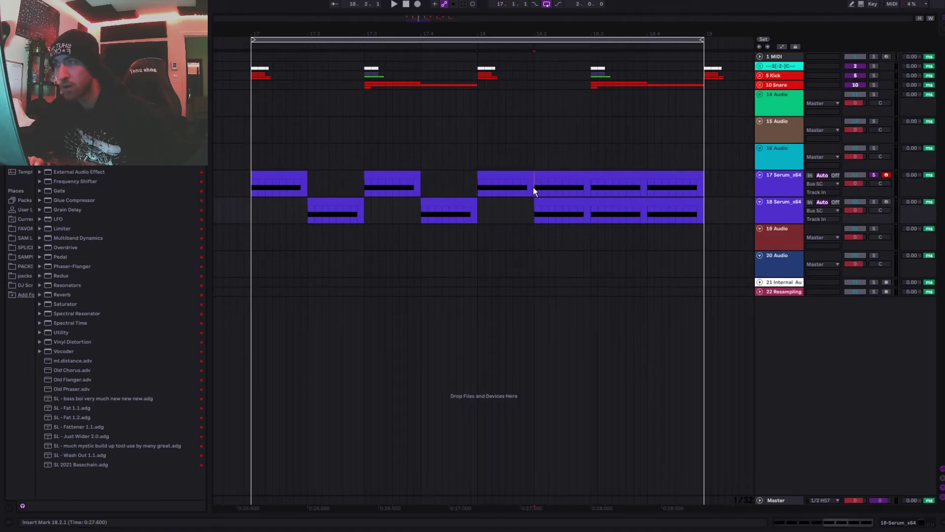
pyautogui.press('Delete')
pyautogui.click(595, 216)
pyautogui.press('Delete')
pyautogui.moveTo(647, 190); pyautogui.dragTo(670, 191)
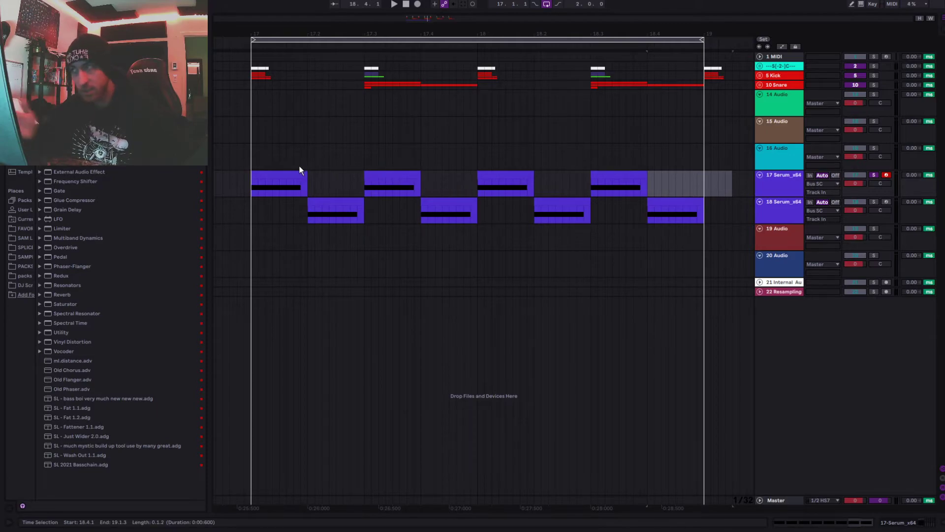
pyautogui.press('Delete')
# Open Serum on track 18, load the Monster 7 (SL) wavetable into OSC A, and play from 17.2.1.
pyautogui.click(302, 168)
pyautogui.doubleClick(323, 202)
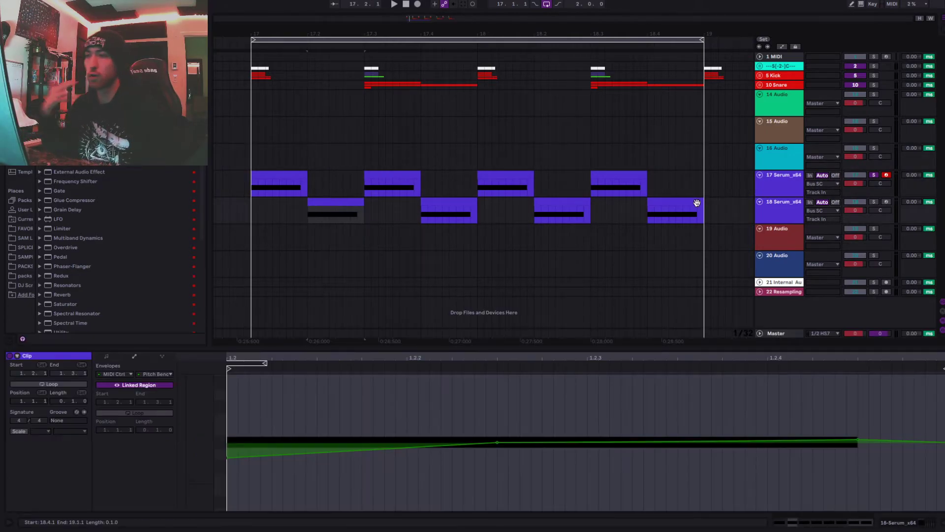
pyautogui.click(787, 205)
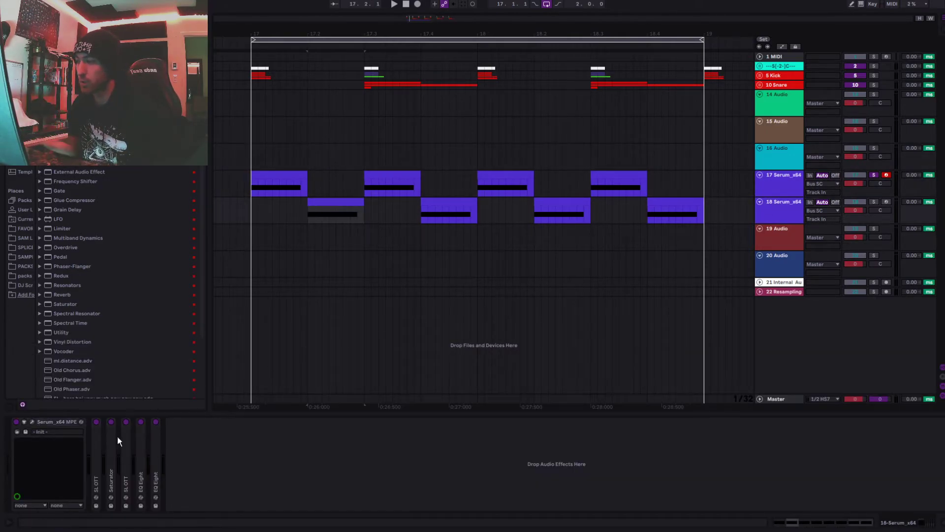
pyautogui.click(32, 421)
pyautogui.click(250, 186)
pyautogui.click(301, 210)
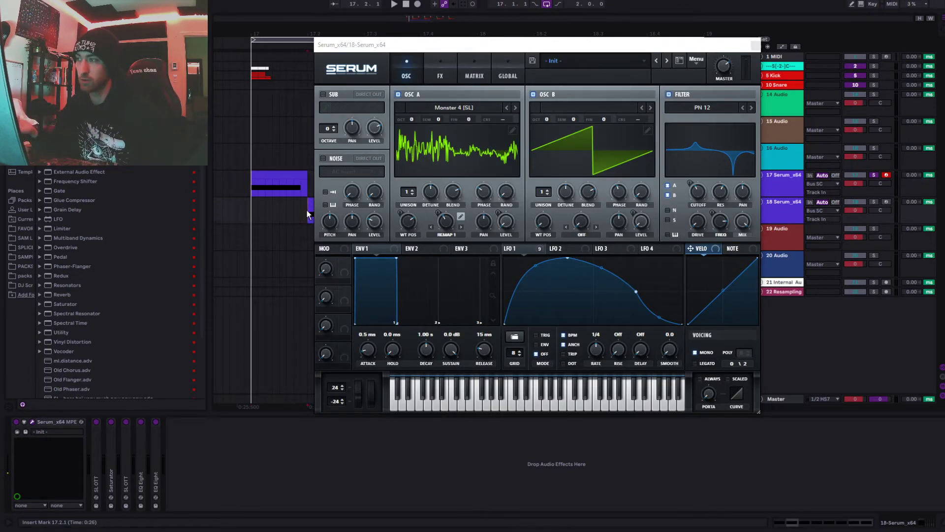
pyautogui.click(457, 108)
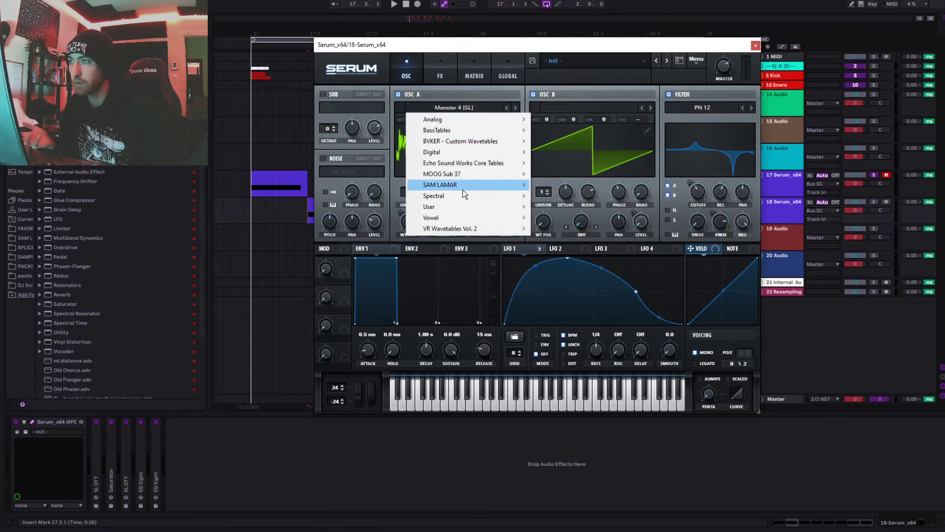
pyautogui.moveTo(473, 185)
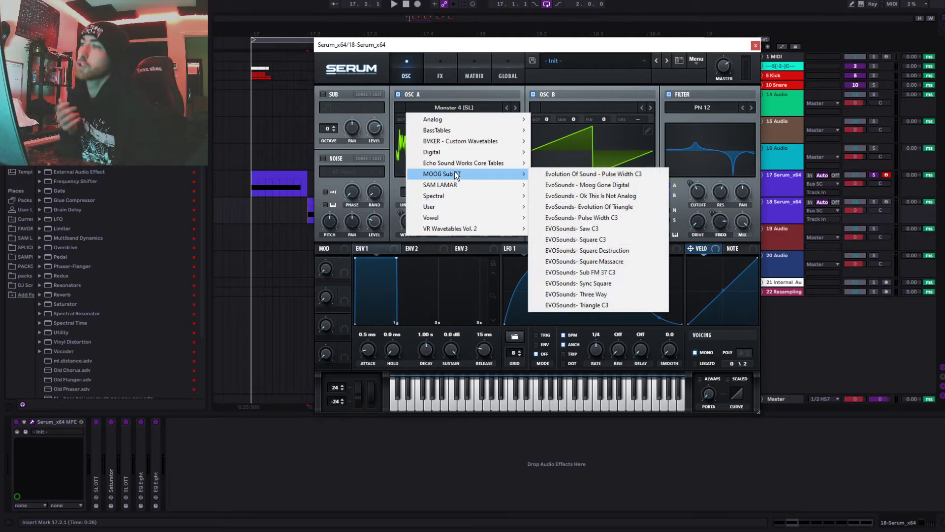
pyautogui.click(551, 319)
pyautogui.press('space')
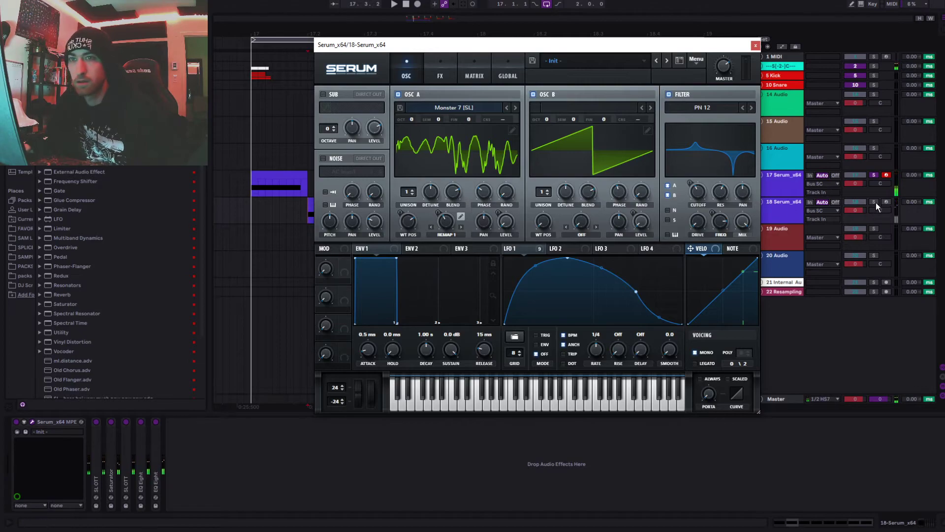
# Solo track 18 and adjust OSC A's phase and Remap 1 amount during playback.
pyautogui.click(875, 202)
pyautogui.press('space')
pyautogui.moveTo(486, 194); pyautogui.dragTo(491, 163)
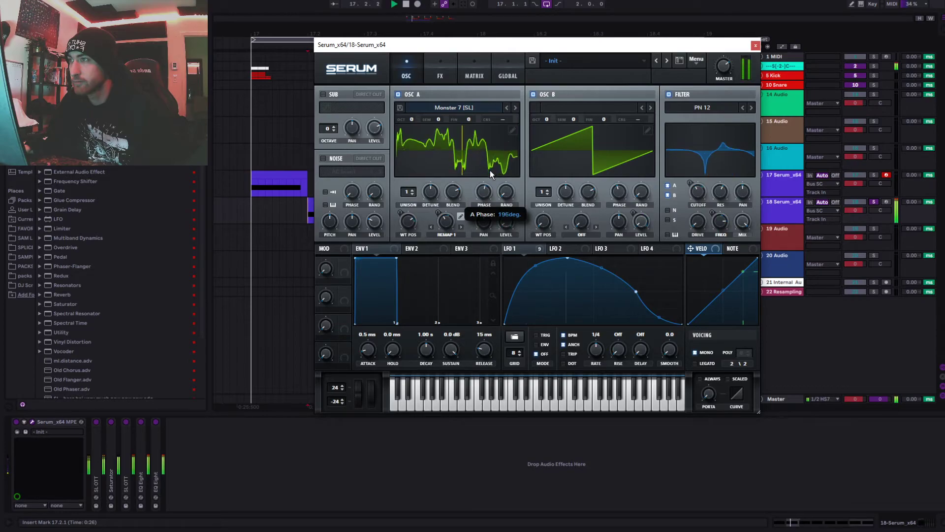
pyautogui.moveTo(446, 222); pyautogui.dragTo(493, 168)
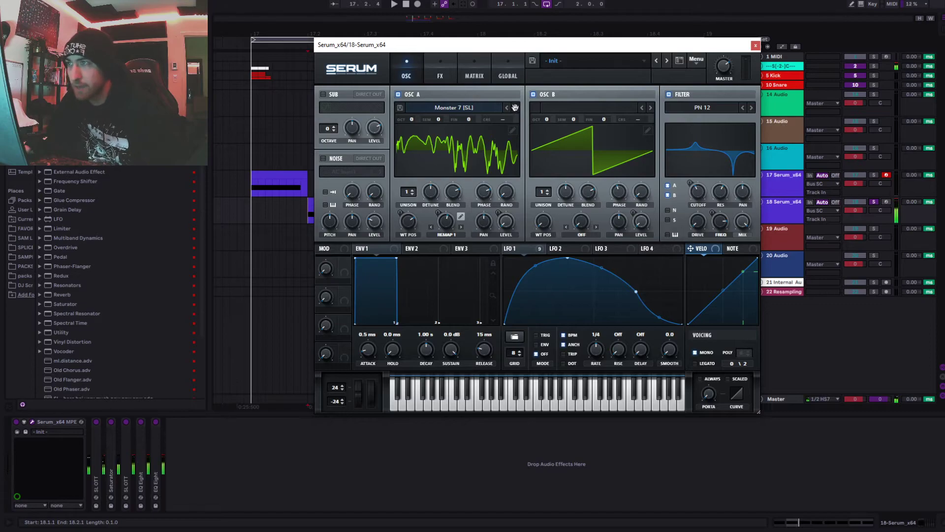
# Switch track 18's OSC A to the Monster 9 (SL) wavetable and adjust its phase during playback.
pyautogui.click(515, 107)
pyautogui.click(515, 107)
pyautogui.press('space')
pyautogui.moveTo(485, 192); pyautogui.dragTo(480, 144)
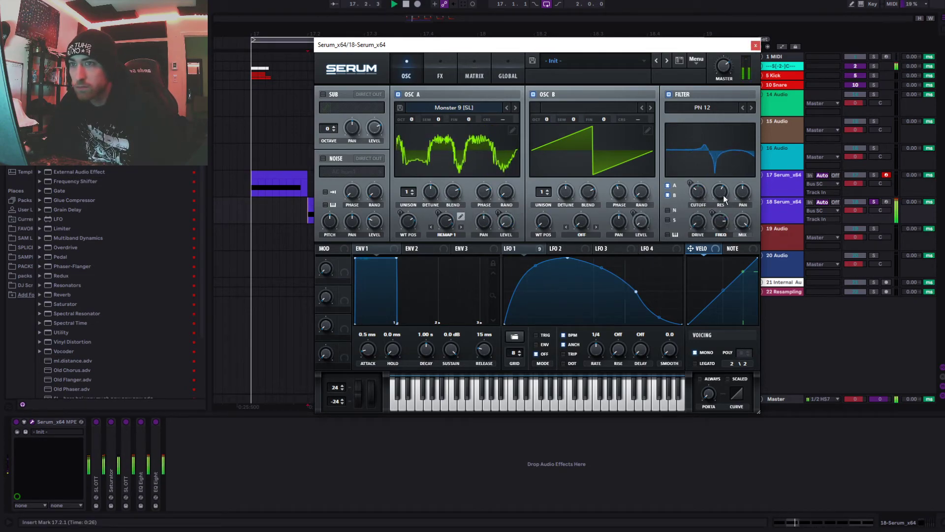
# With all tracks playing unsoloed, set OSC A's wavetable position to 61 and its phase to 276 degrees in track 18's Serum.
pyautogui.click(300, 178)
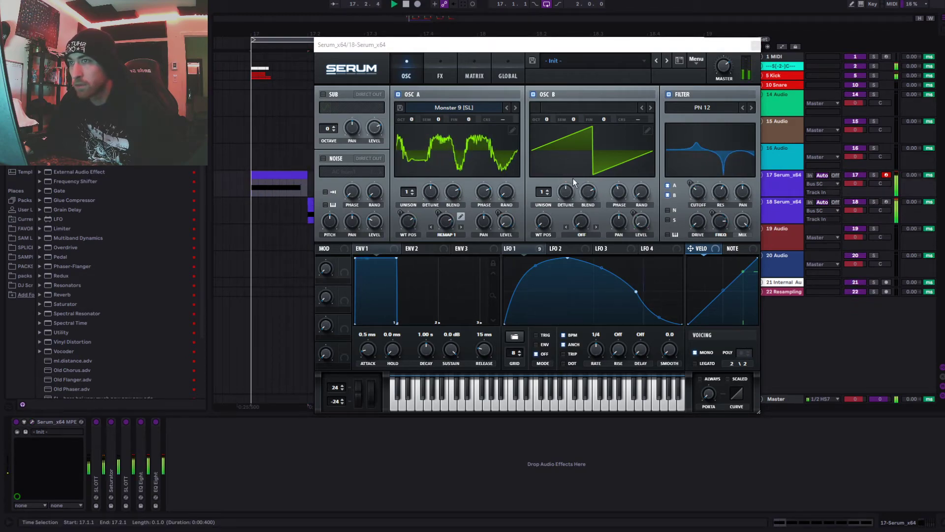
pyautogui.click(705, 176)
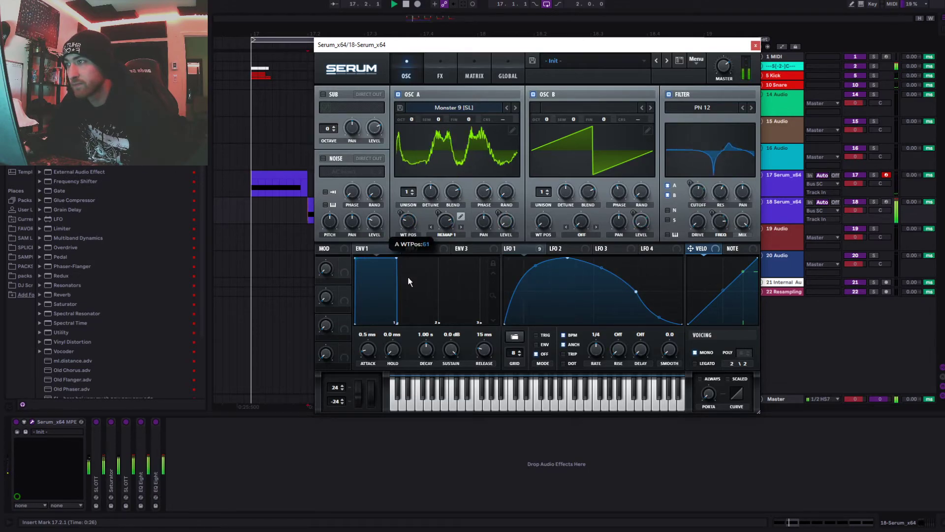
pyautogui.press('space')
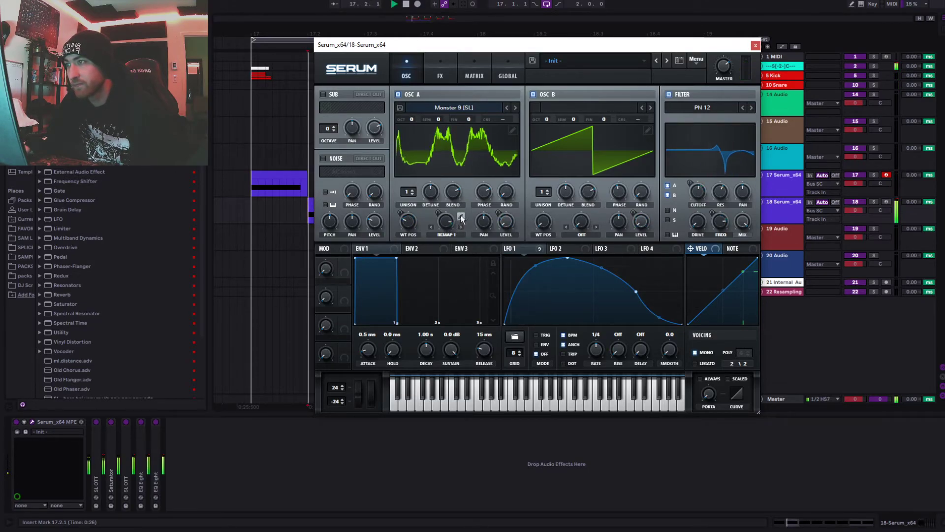
pyautogui.moveTo(484, 190)
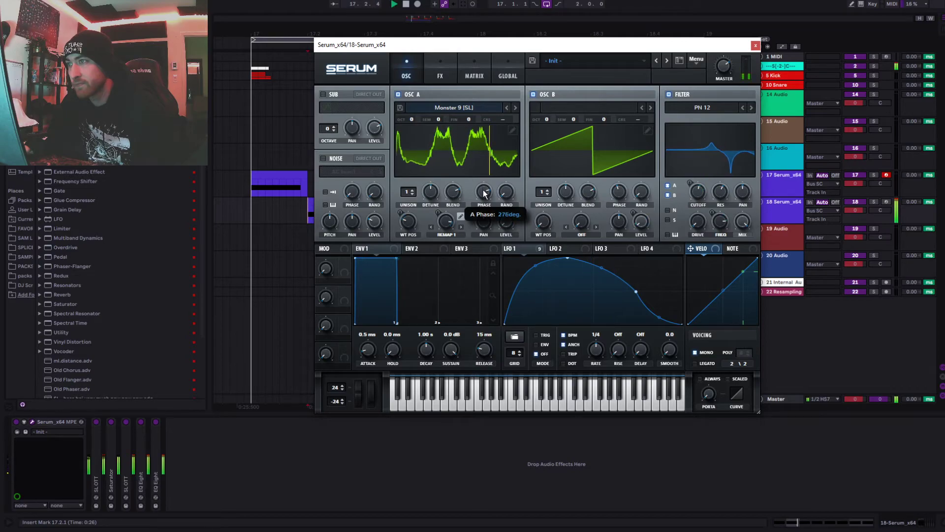
# Play the alternating bass tracks together from 17.1.1 and close track 18's Serum window.
pyautogui.press('space')
pyautogui.press('space')
pyautogui.click(254, 209)
pyautogui.press('space')
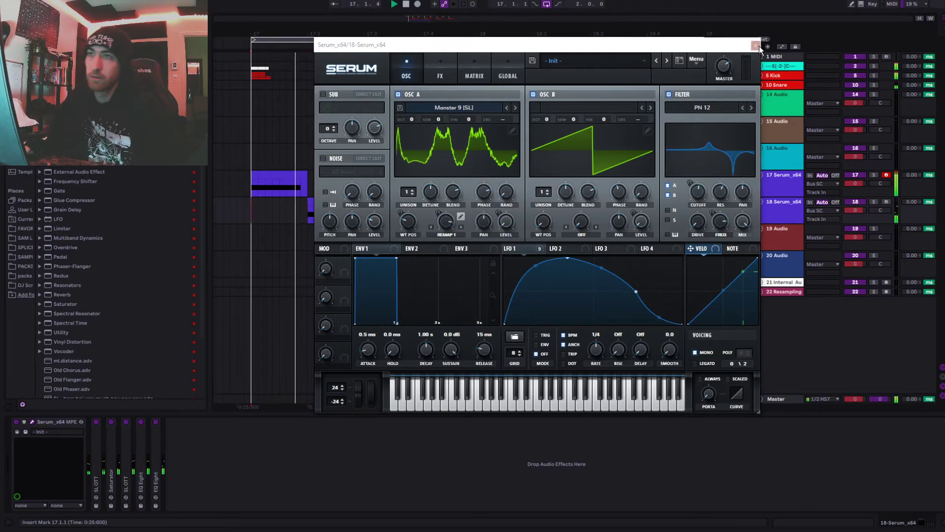
pyautogui.click(755, 44)
# Reopen track 18's Serum from its 17.2.1 clip, solo the track, and fine-tune the oscillator phase during playback.
pyautogui.click(336, 201)
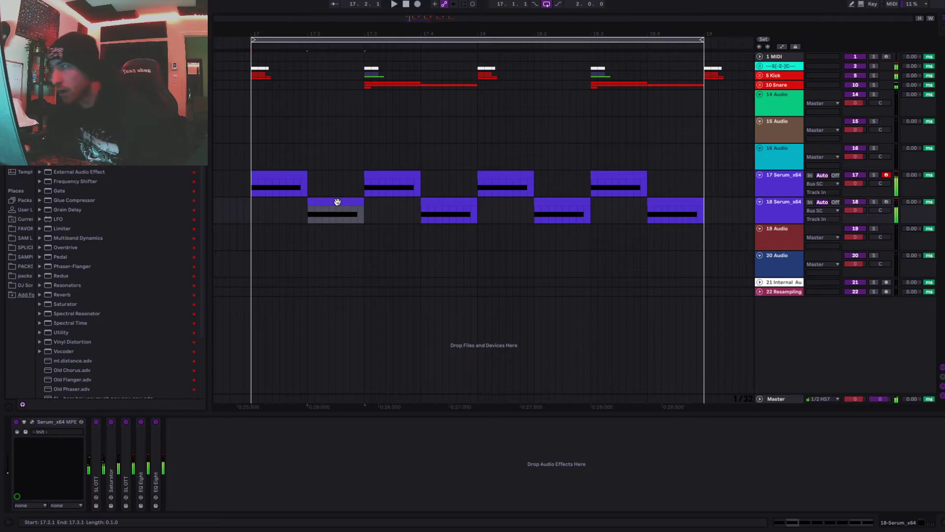
pyautogui.click(32, 421)
pyautogui.press('space')
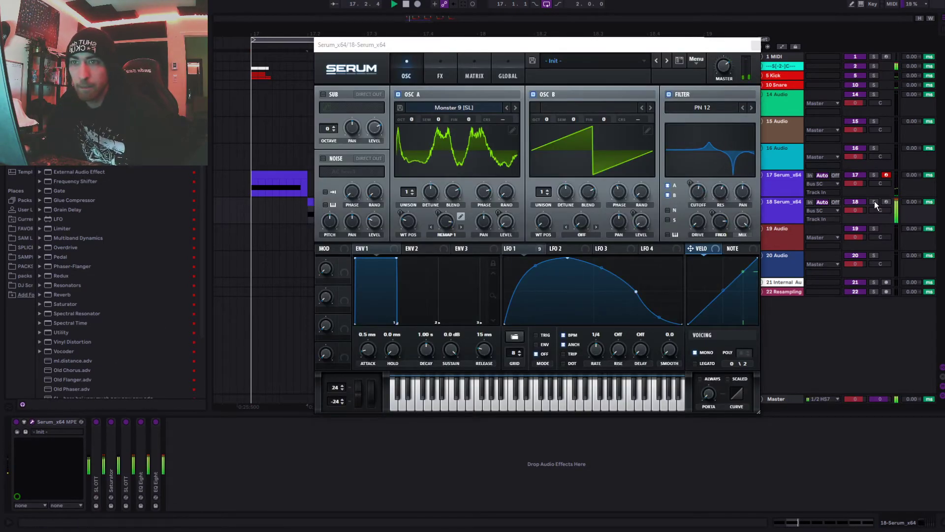
pyautogui.moveTo(619, 193); pyautogui.dragTo(620, 201)
pyautogui.moveTo(484, 194); pyautogui.dragTo(489, 215)
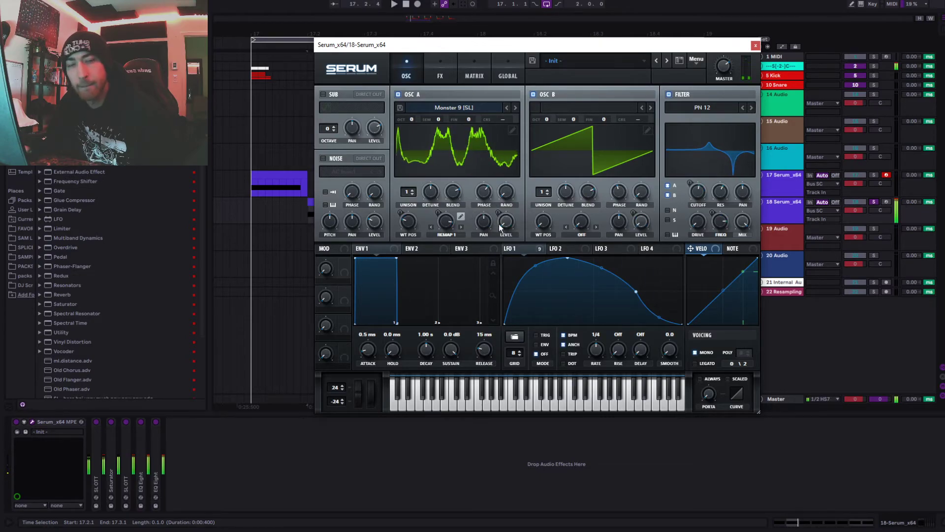
# Close Serum, play the bass pattern, and examine its spectrogram, waveform, spectrum and level in the audio analyzer.
pyautogui.click(755, 46)
pyautogui.press('space')
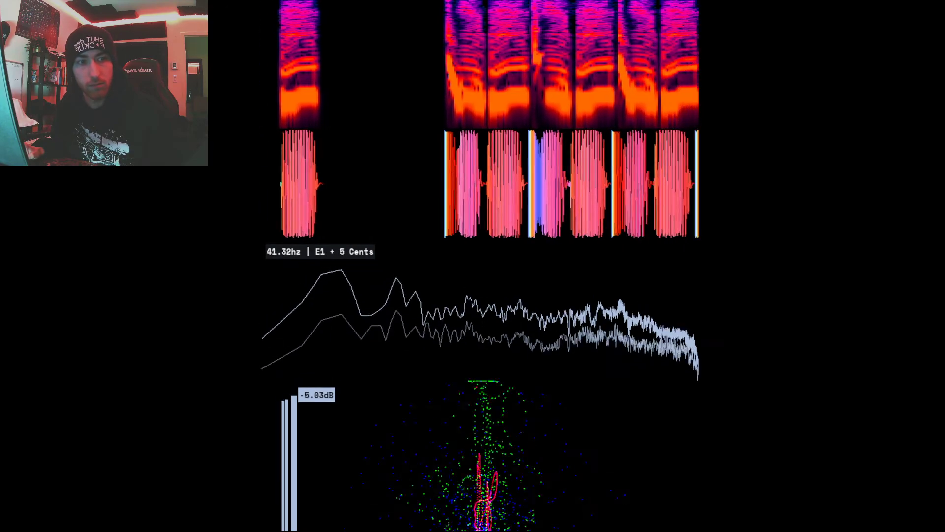
pyautogui.moveTo(540, 285)
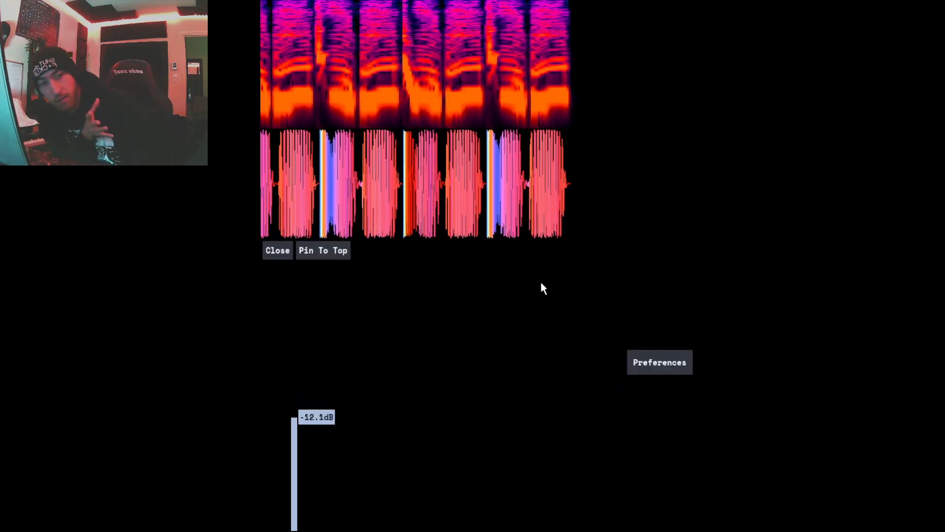